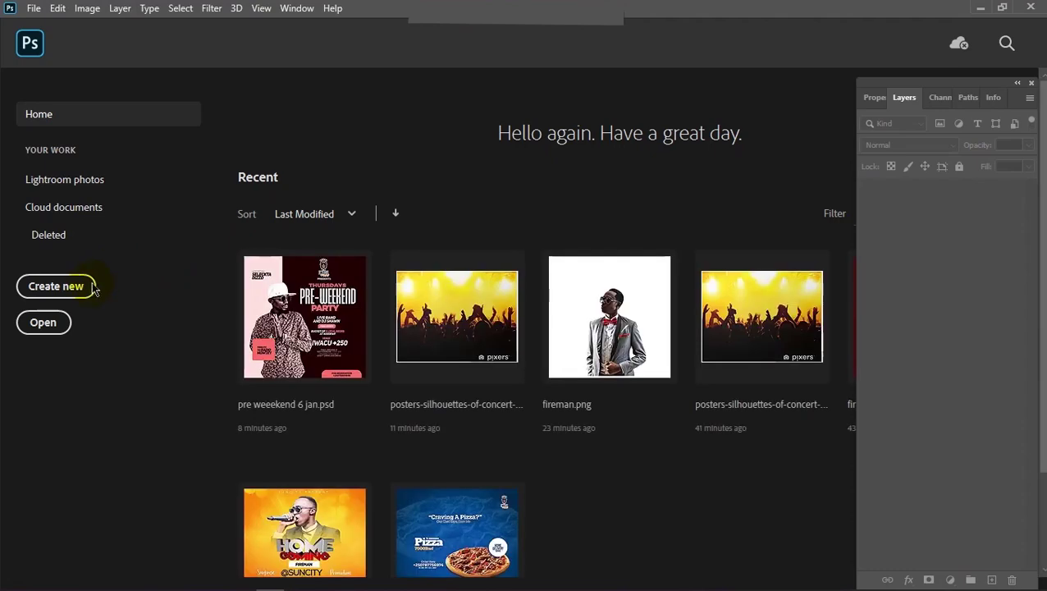
Create a new white 30 × 30 cm document at 300 ppi, Untitled-1
click(67, 294)
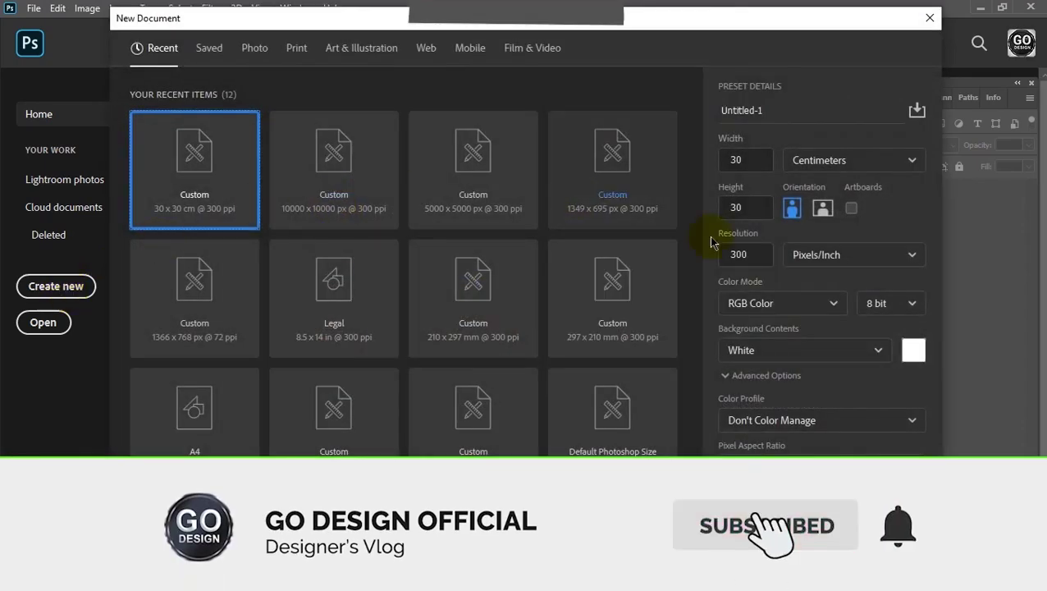
click(744, 203)
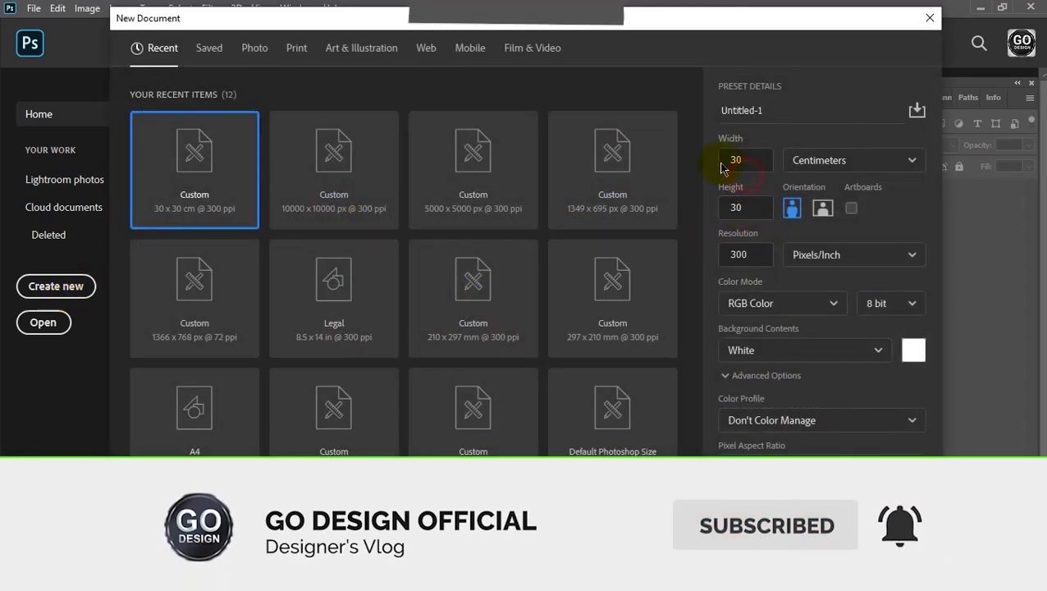
click(724, 163)
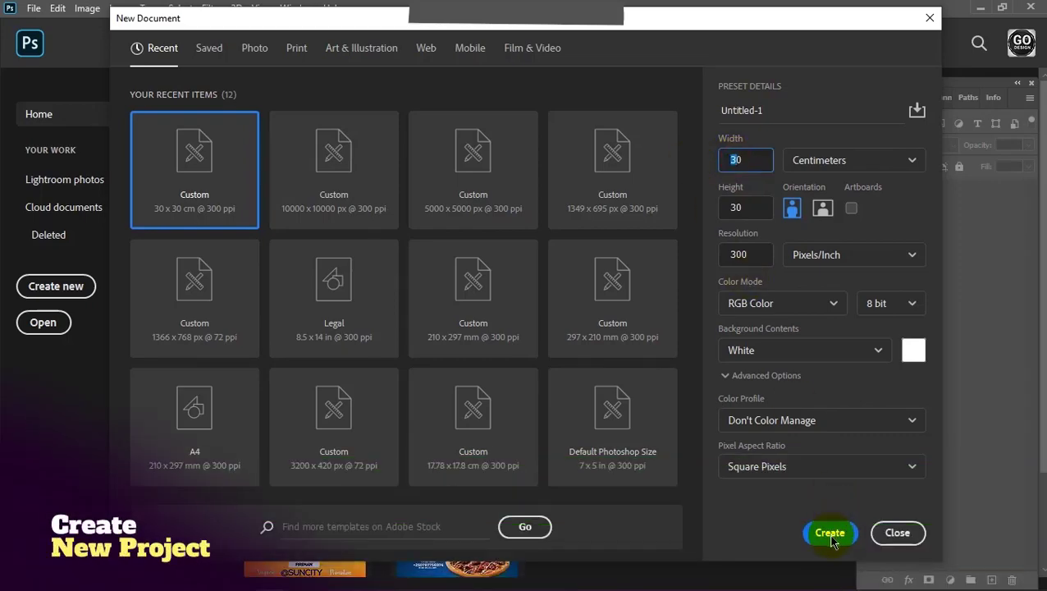
click(829, 533)
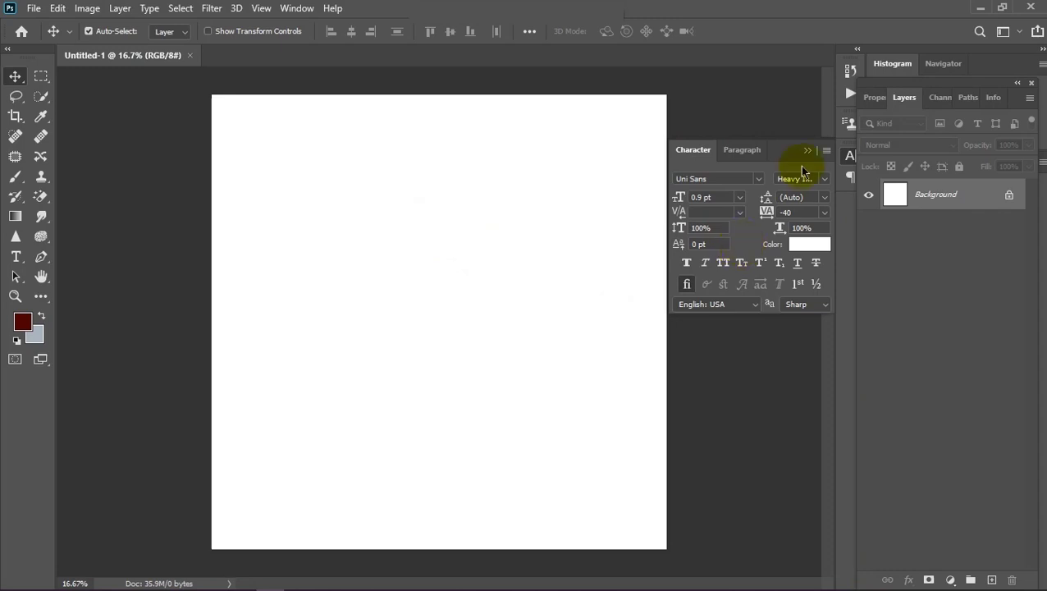
Unlock the Background as Layer 0 and set the foreground colour to dark red
drag(802, 163, 960, 210)
double_click(960, 210)
key(Escape)
key(Return)
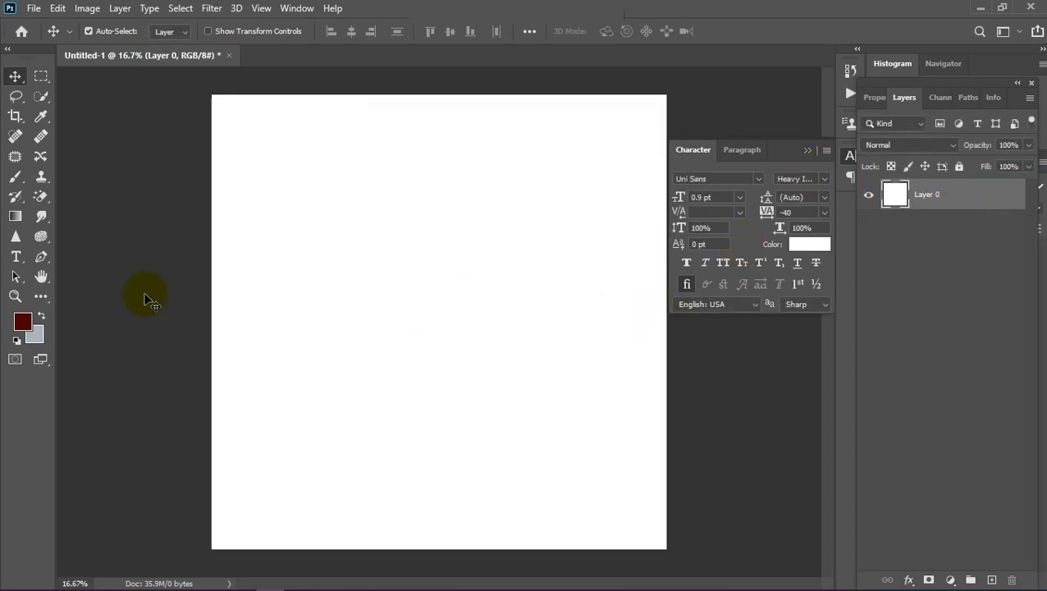
click(23, 322)
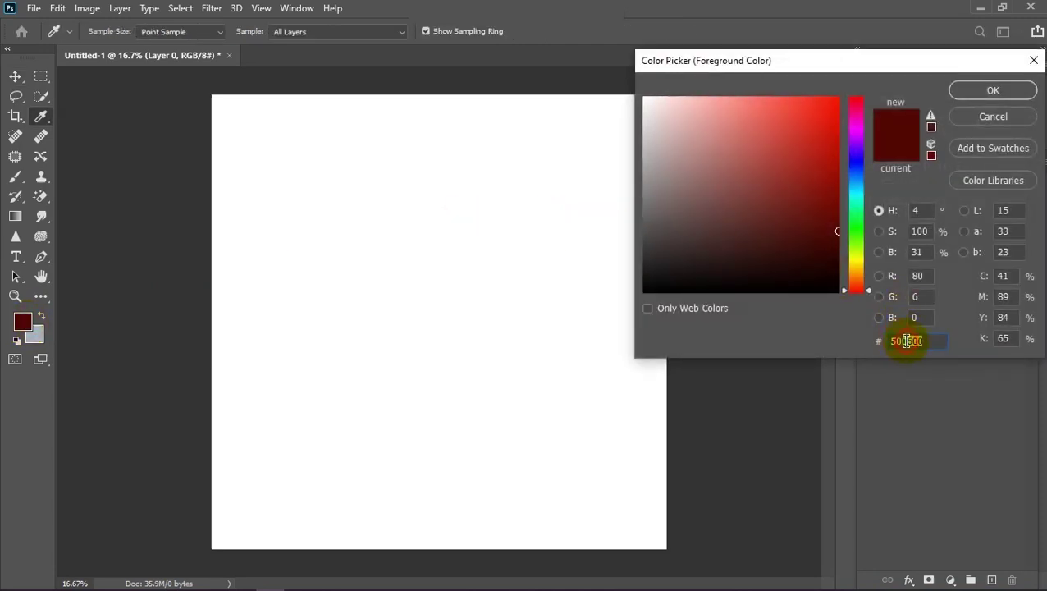
click(975, 89)
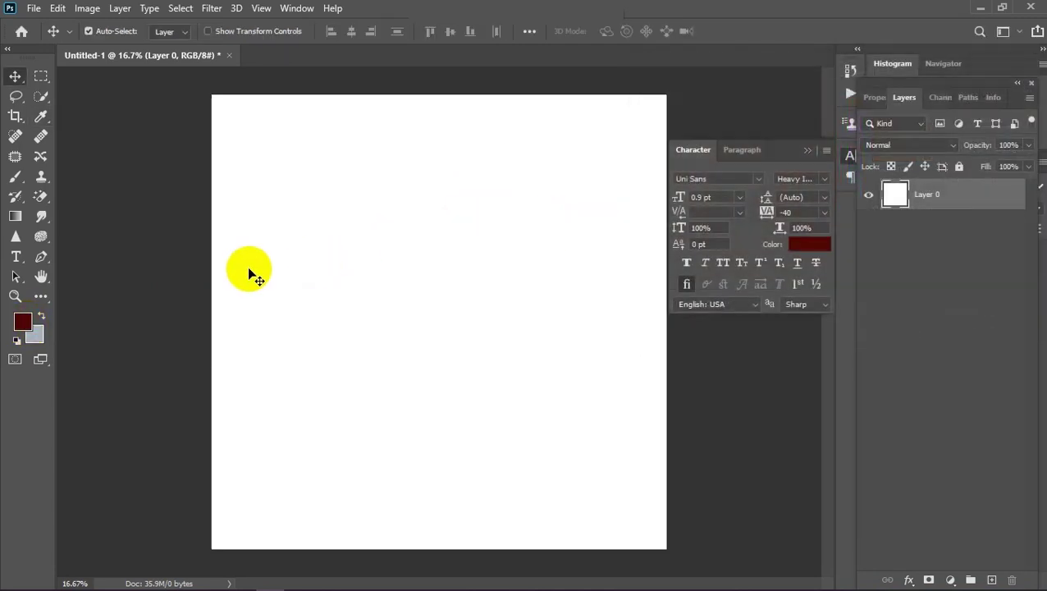
Switch to the Painting workspace and fill the whole canvas with dark red
click(295, 9)
mouse_move(356, 40)
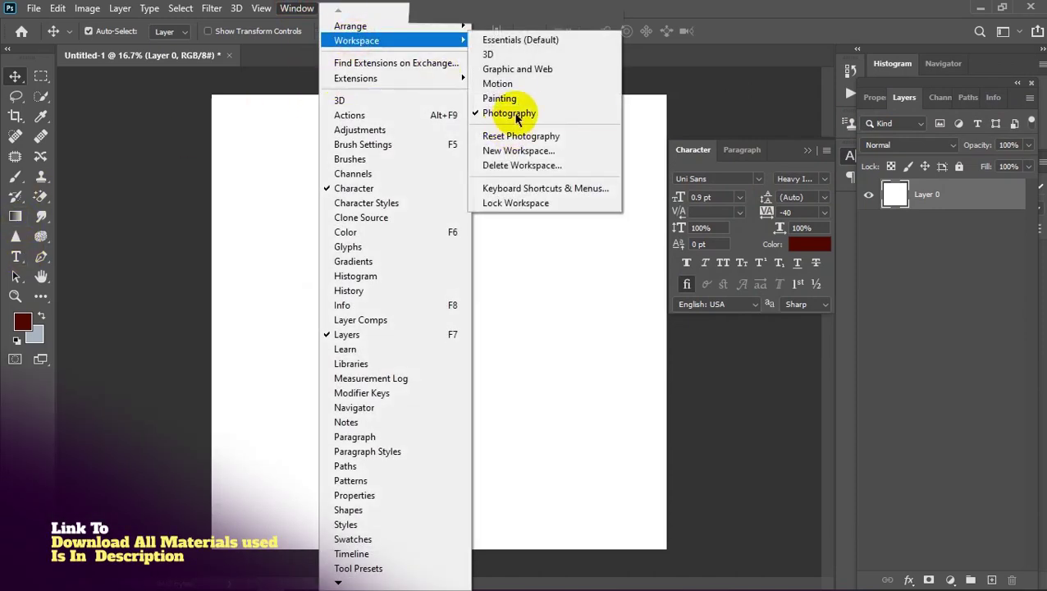
click(517, 99)
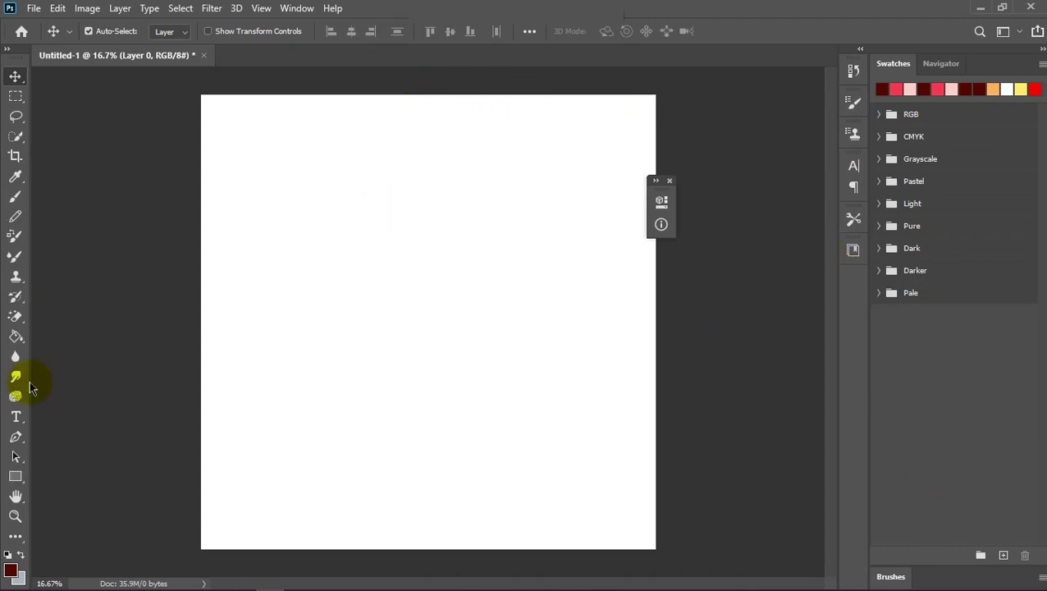
click(14, 336)
click(463, 220)
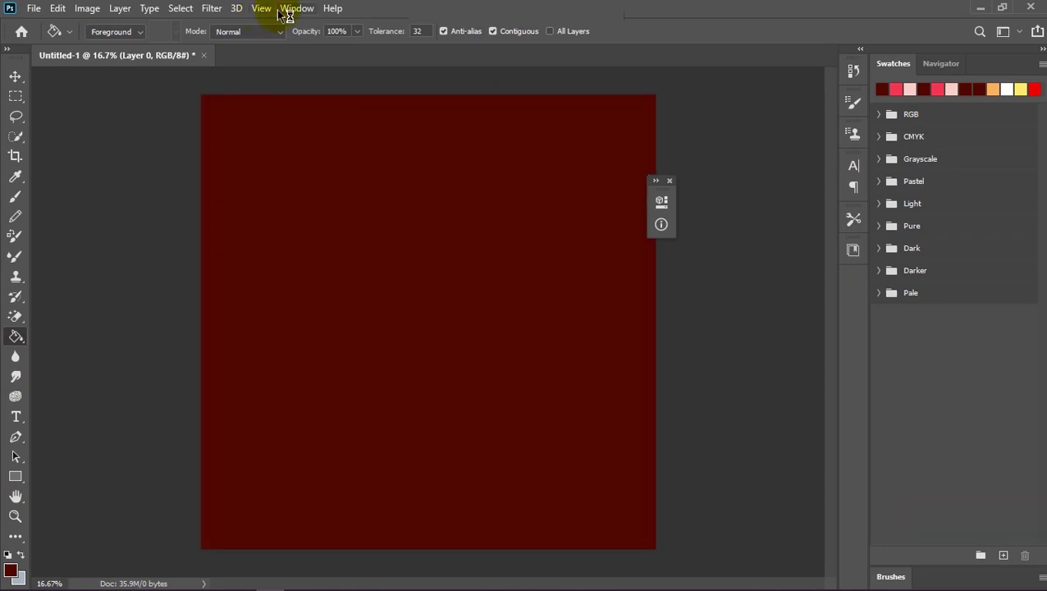
Reset the Photography workspace, show tools in two columns, then return to Painting
click(289, 10)
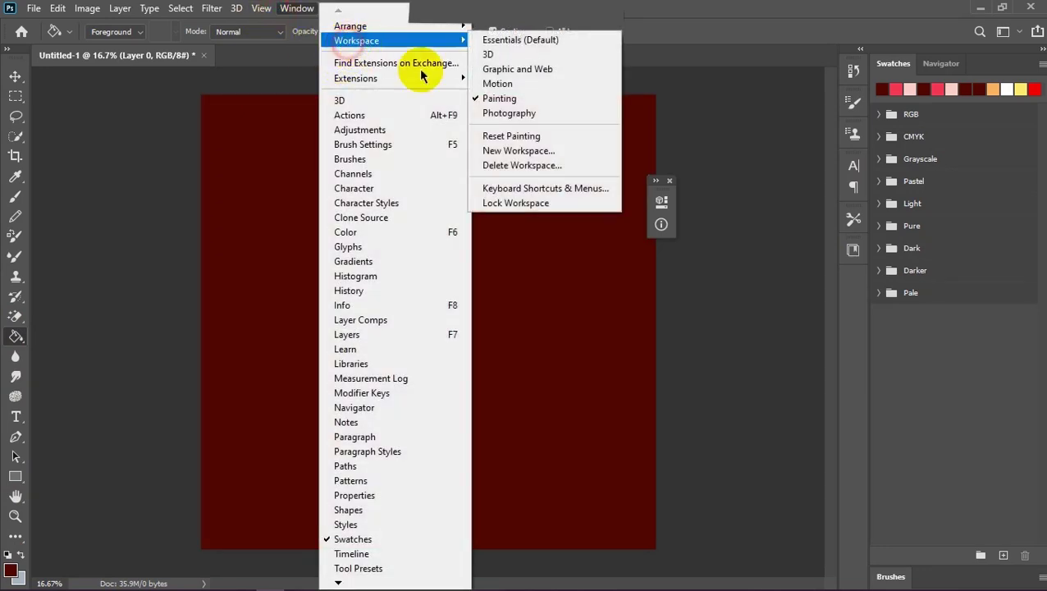
click(507, 113)
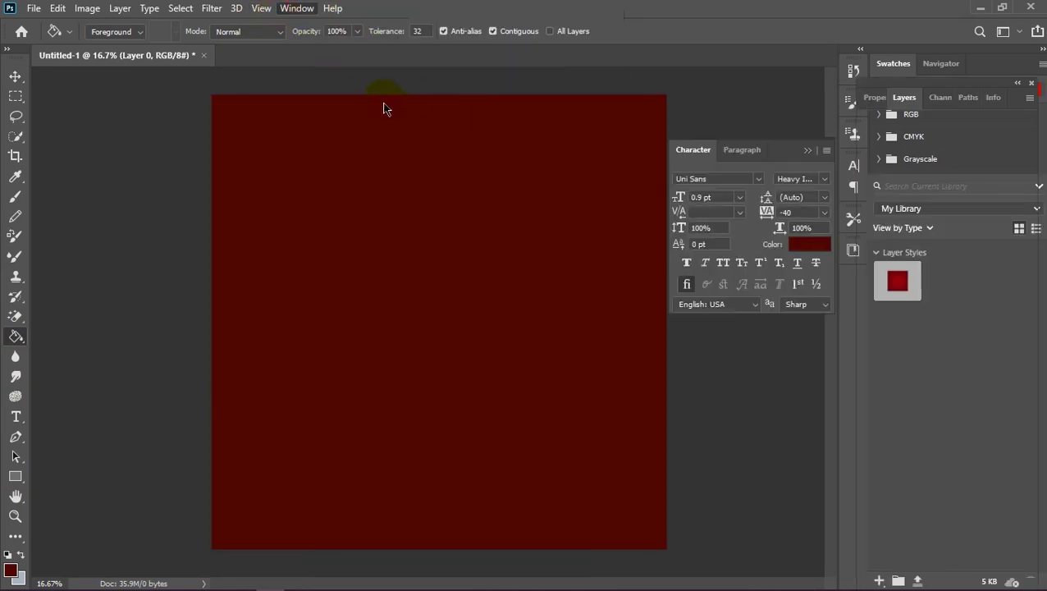
click(296, 8)
mouse_move(356, 40)
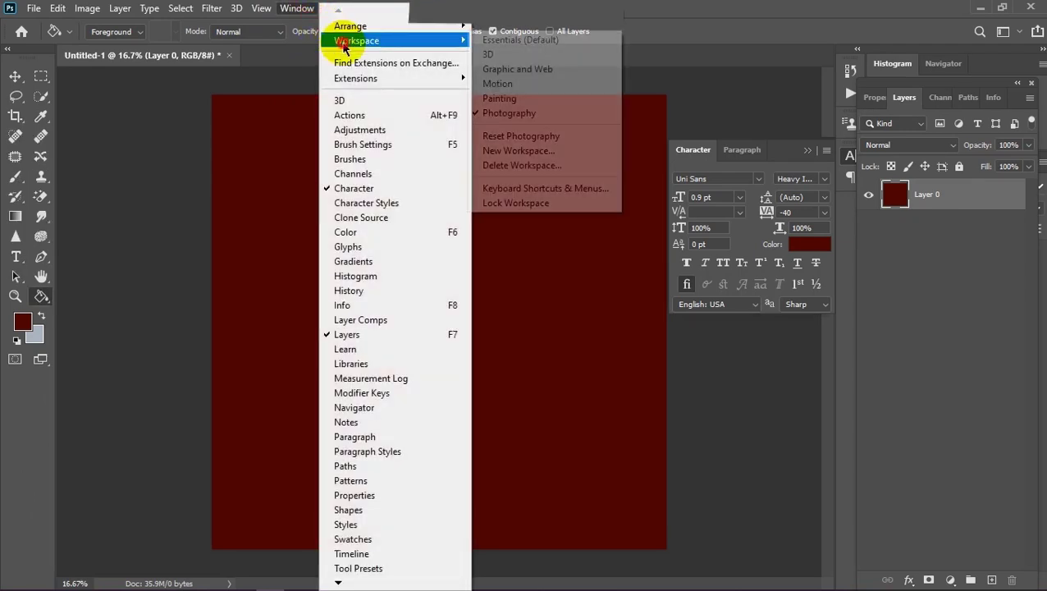
click(519, 138)
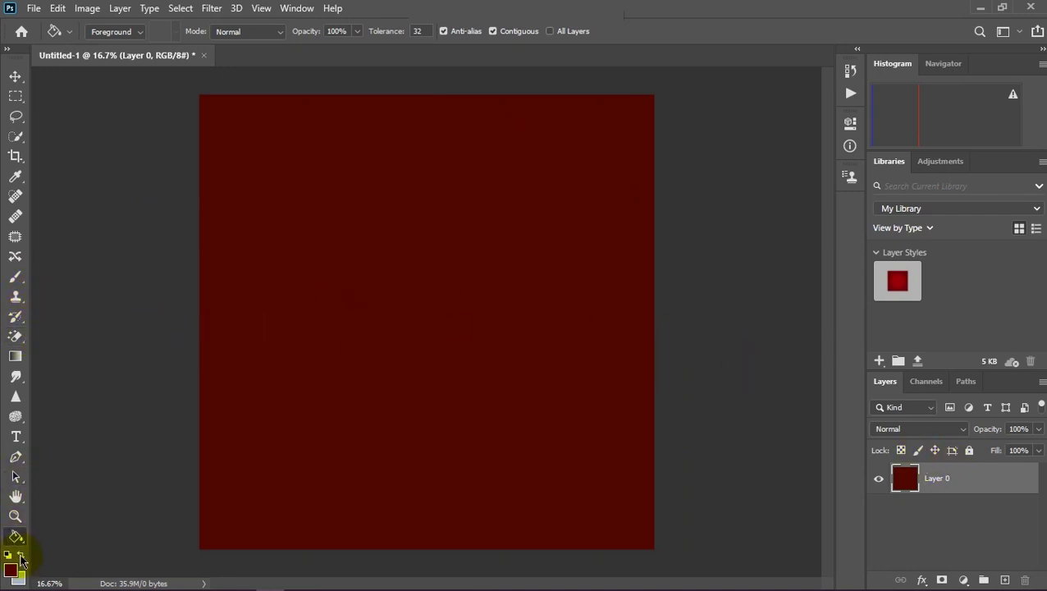
click(8, 51)
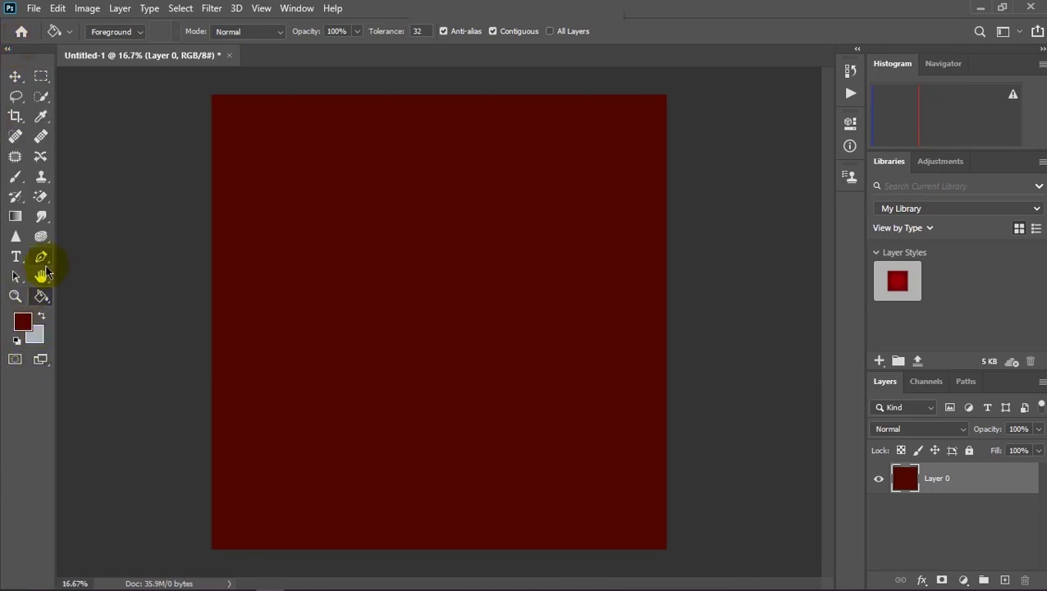
click(298, 8)
mouse_move(356, 40)
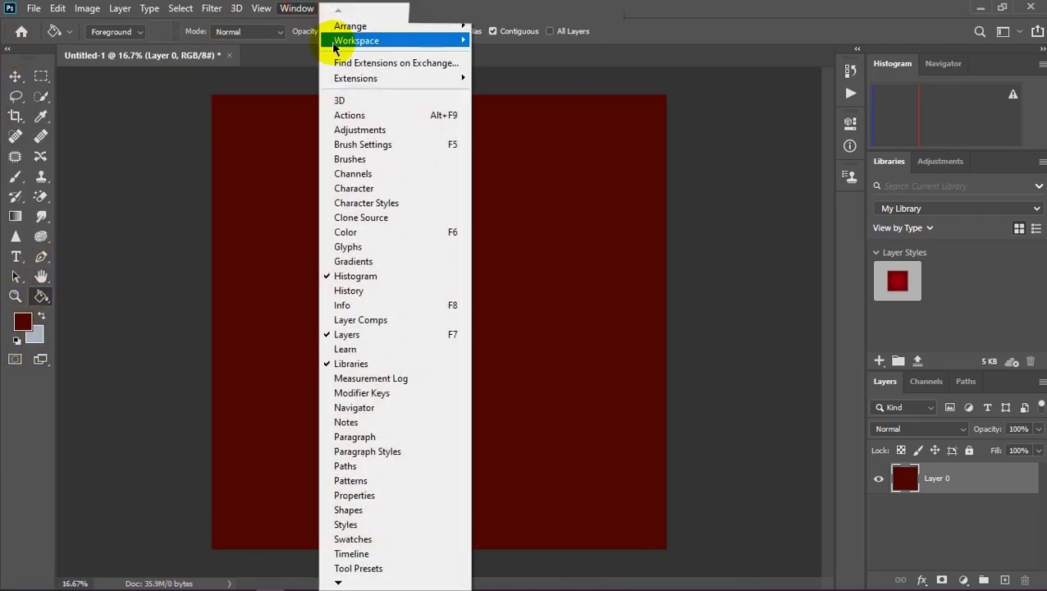
click(501, 97)
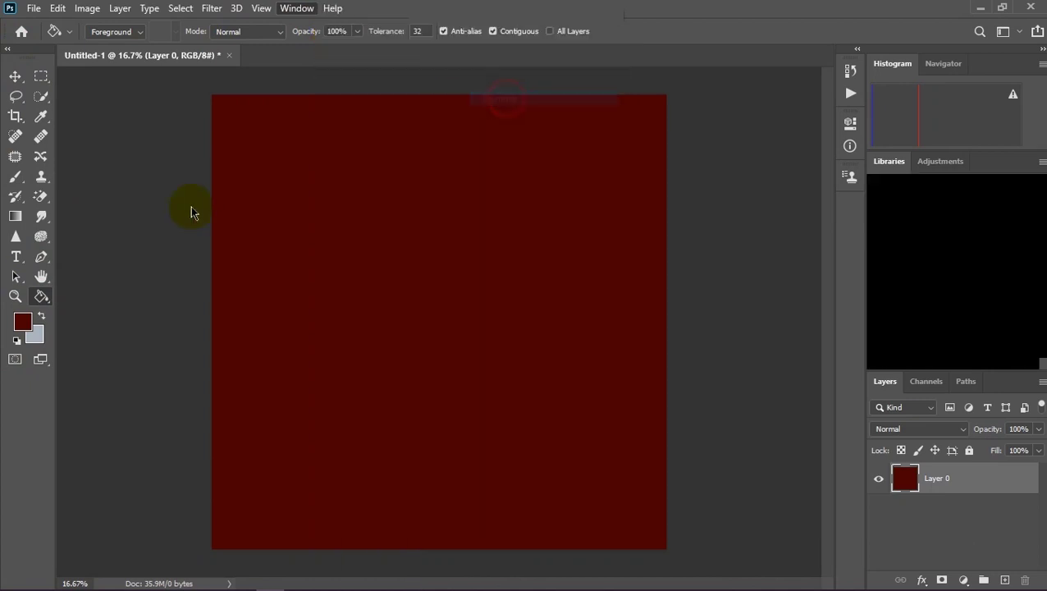
click(13, 538)
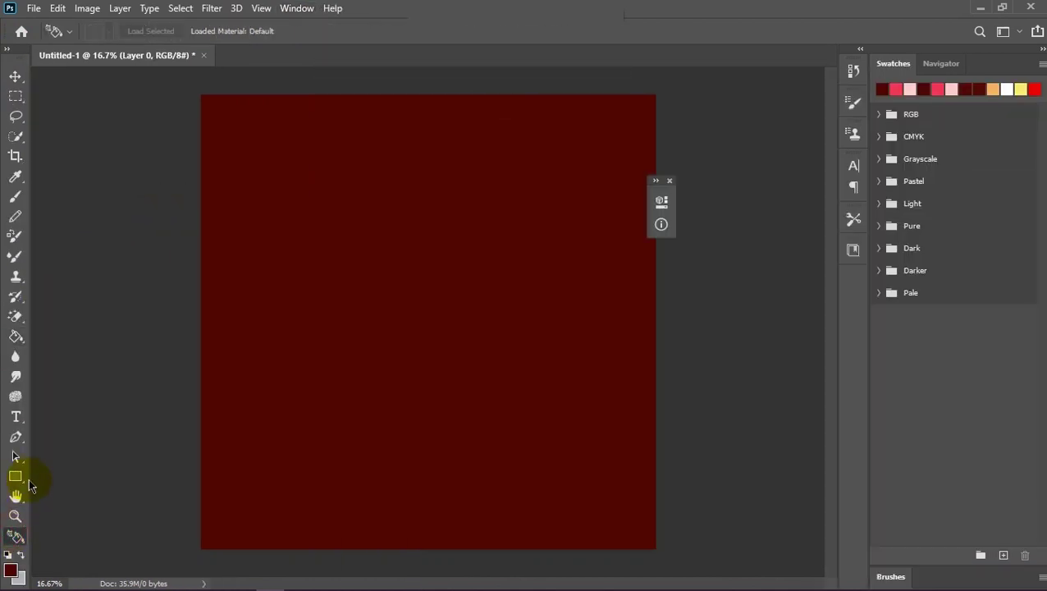
Draw a full-height vertical rectangle right of centre and switch to the Essentials workspace
drag(488, 87, 589, 584)
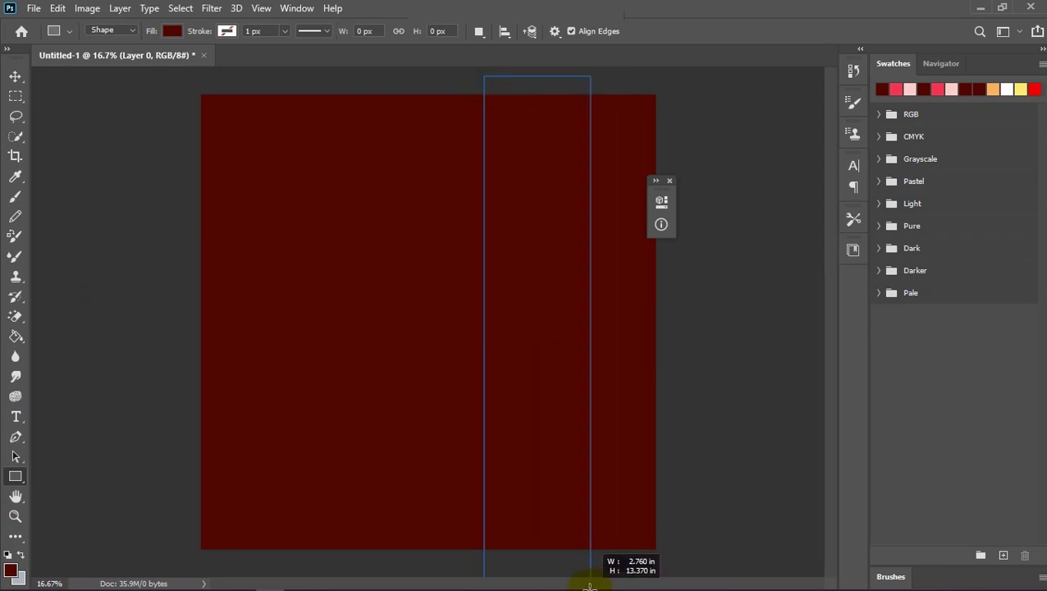
drag(589, 584, 585, 579)
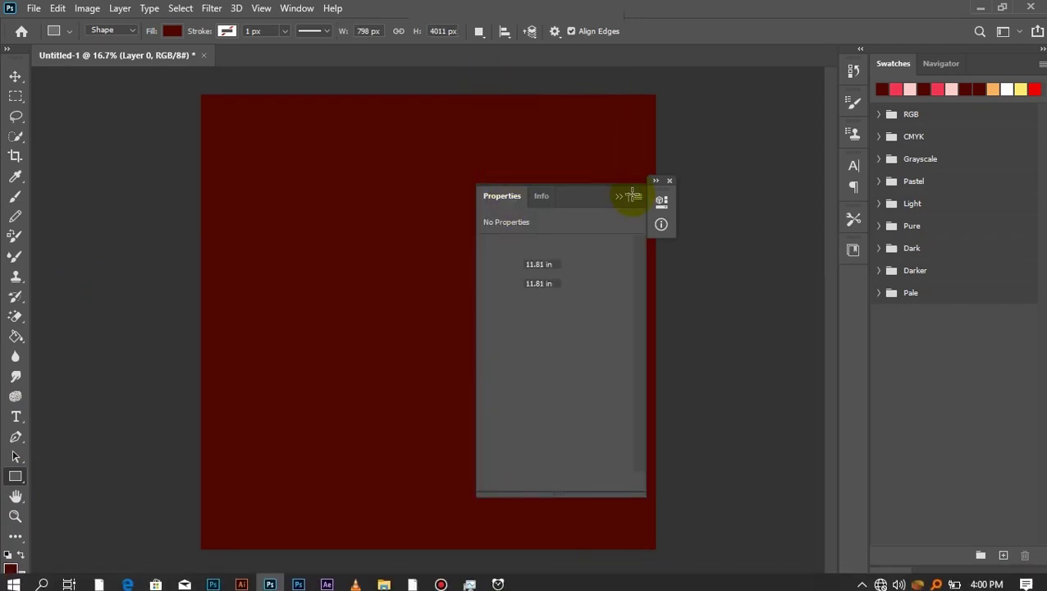
click(620, 198)
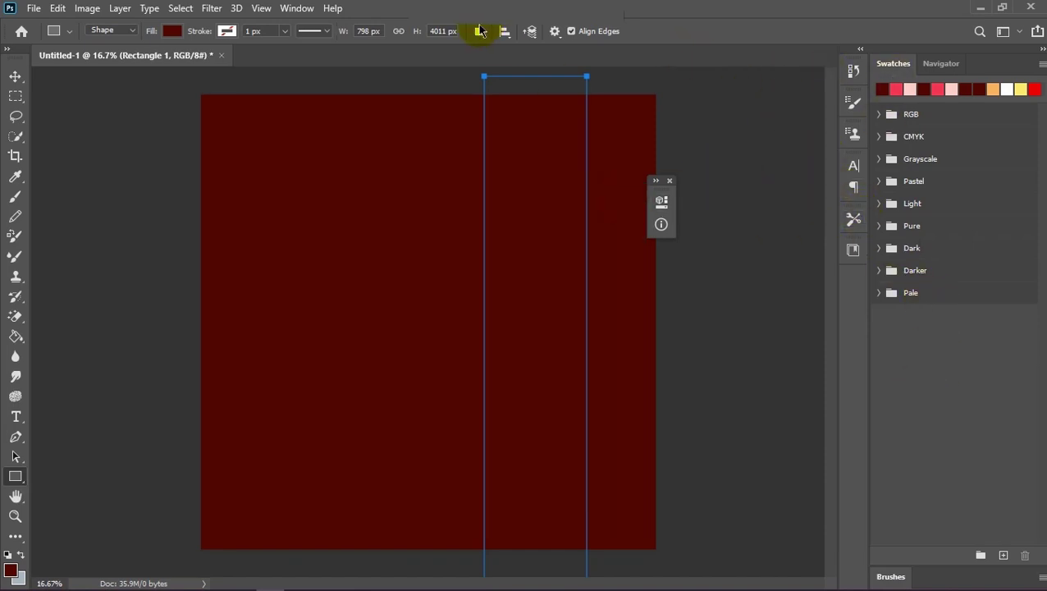
click(298, 7)
mouse_move(356, 40)
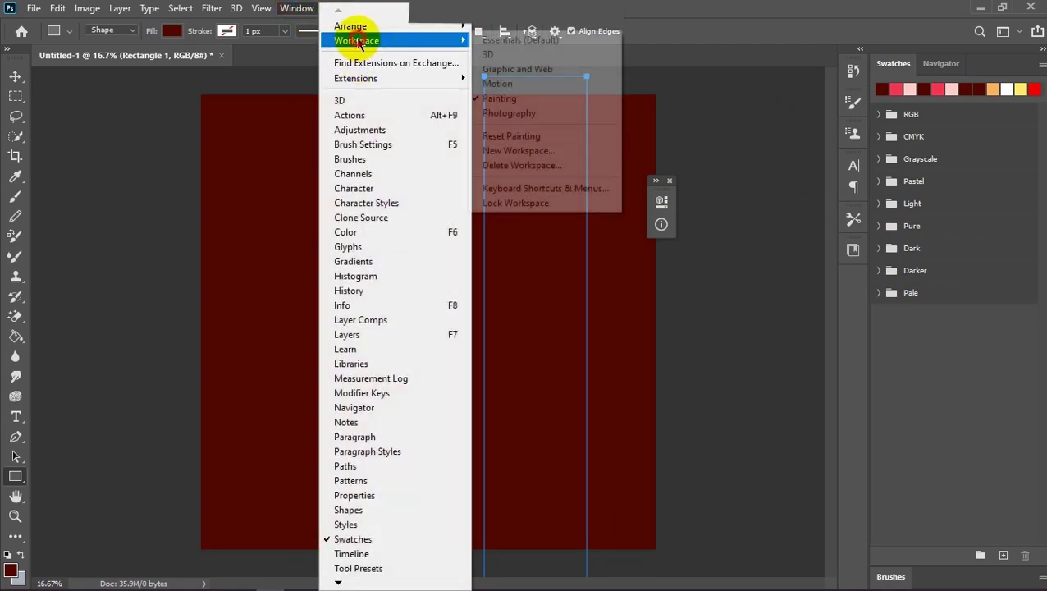
click(502, 40)
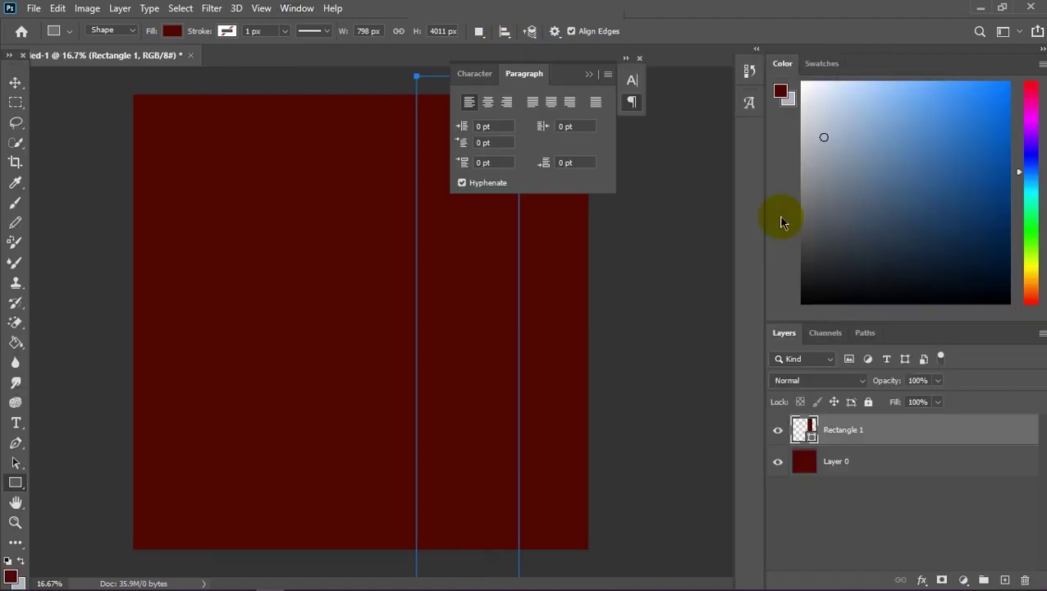
Set Rectangle 1's fill colour to light pink
double_click(805, 428)
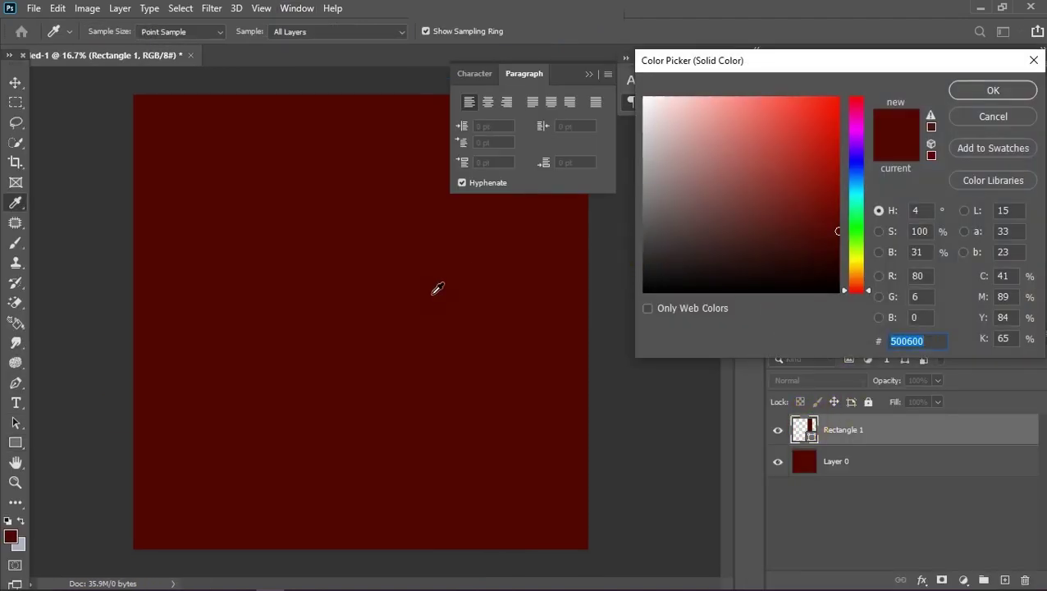
mouse_move(741, 160)
mouse_down()
mouse_move(717, 86)
mouse_move(700, 78)
mouse_up()
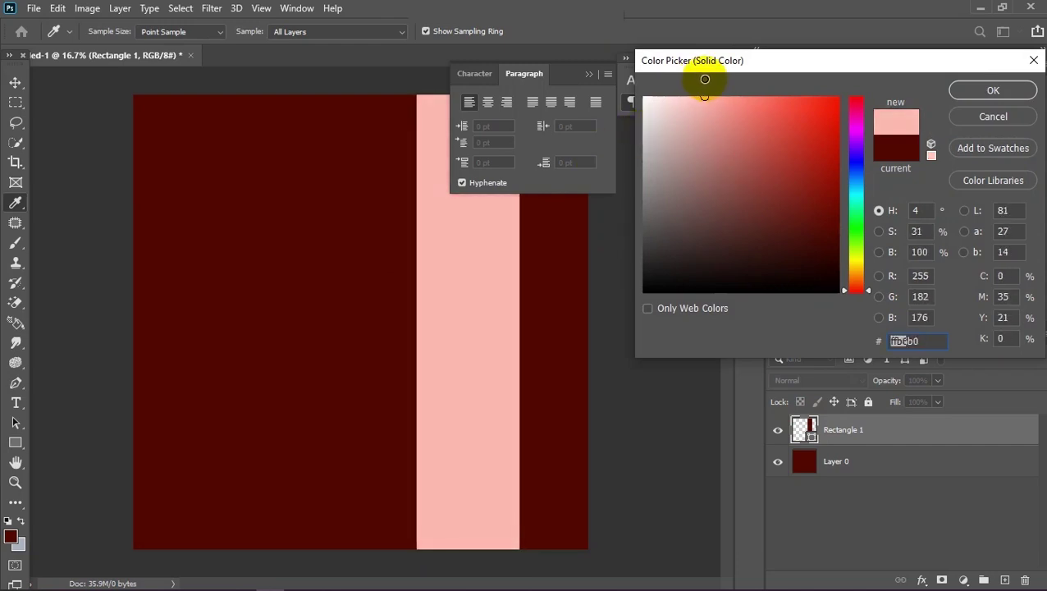
drag(696, 80, 695, 79)
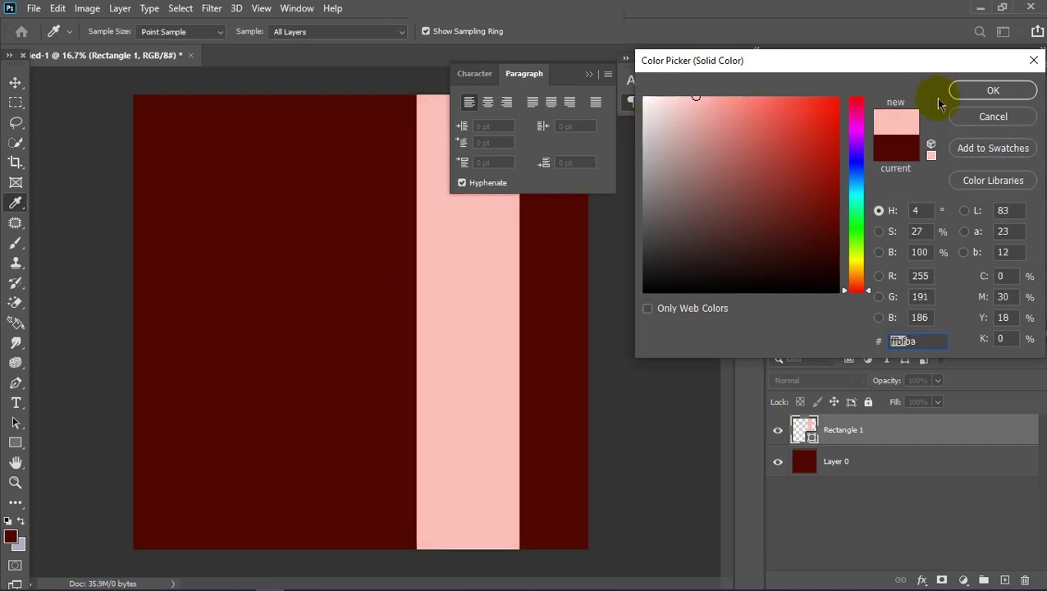
click(956, 94)
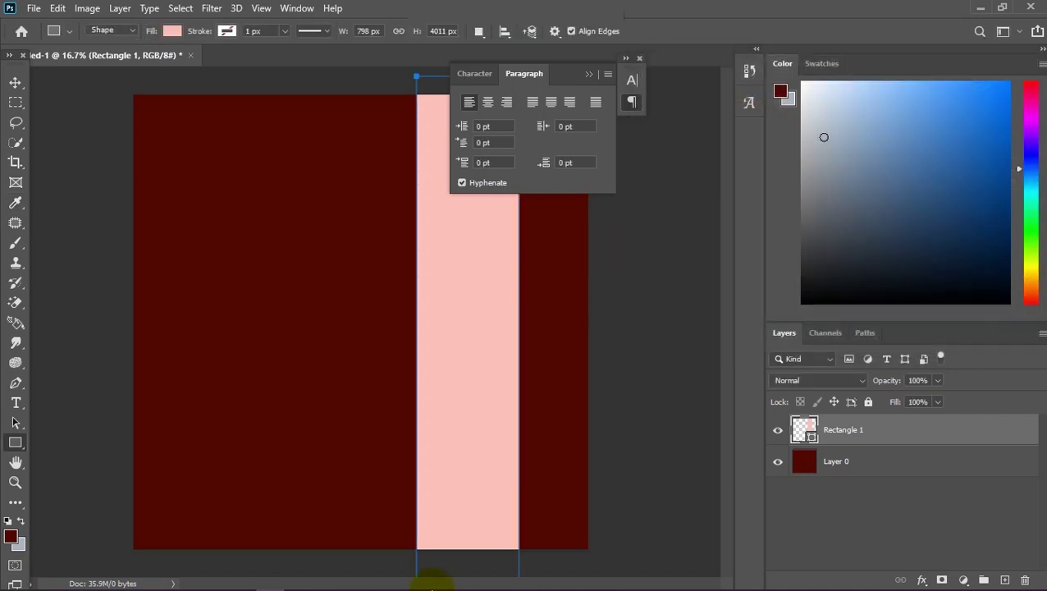
mouse_move(384, 579)
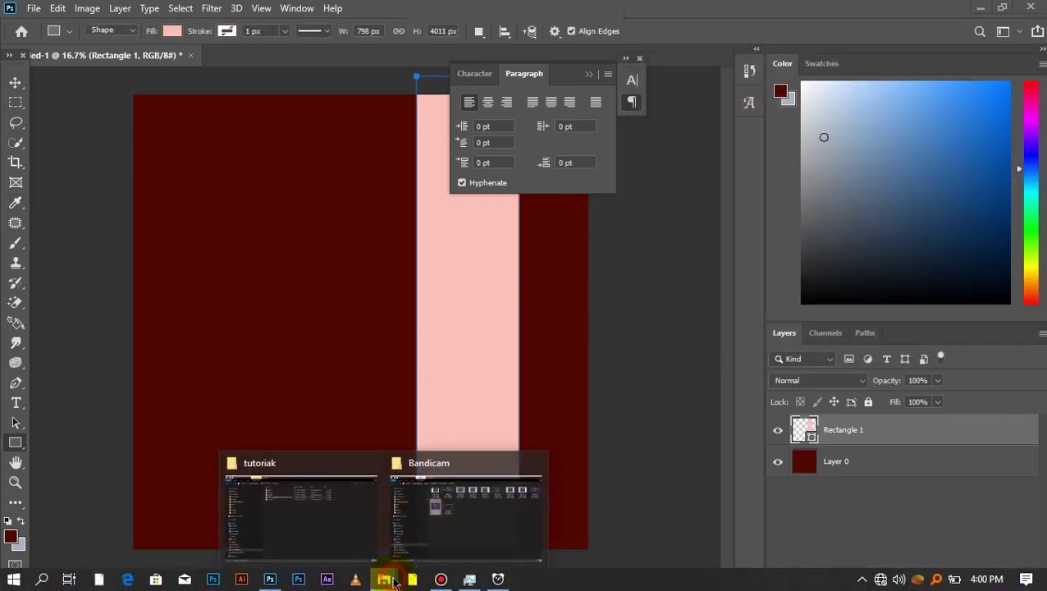
click(357, 537)
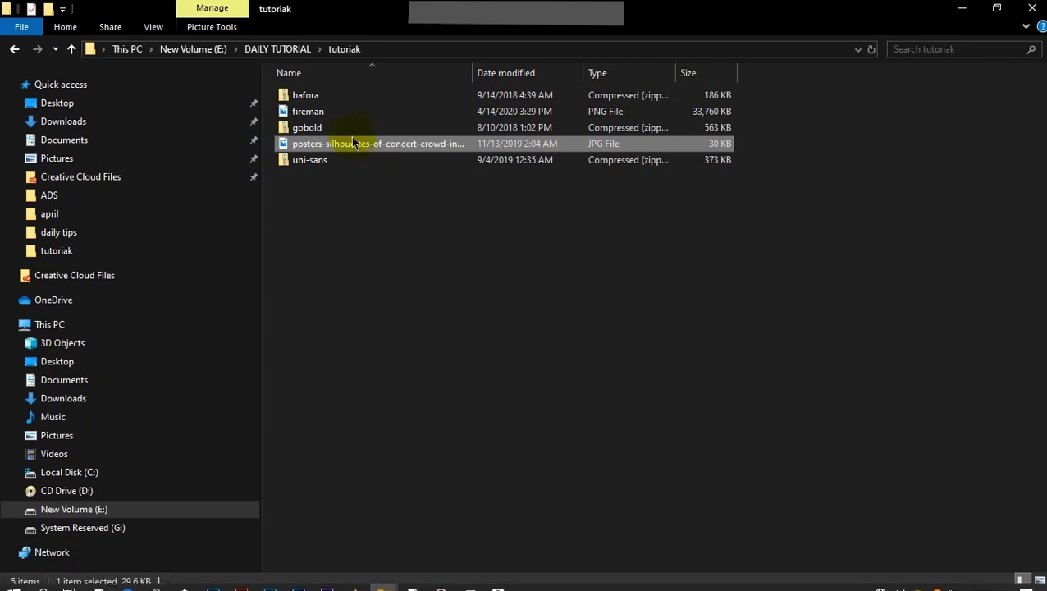
Open fireman.png from the tutoriak folder in Adobe Photoshop 2020
click(337, 111)
right_click(336, 110)
mouse_move(384, 336)
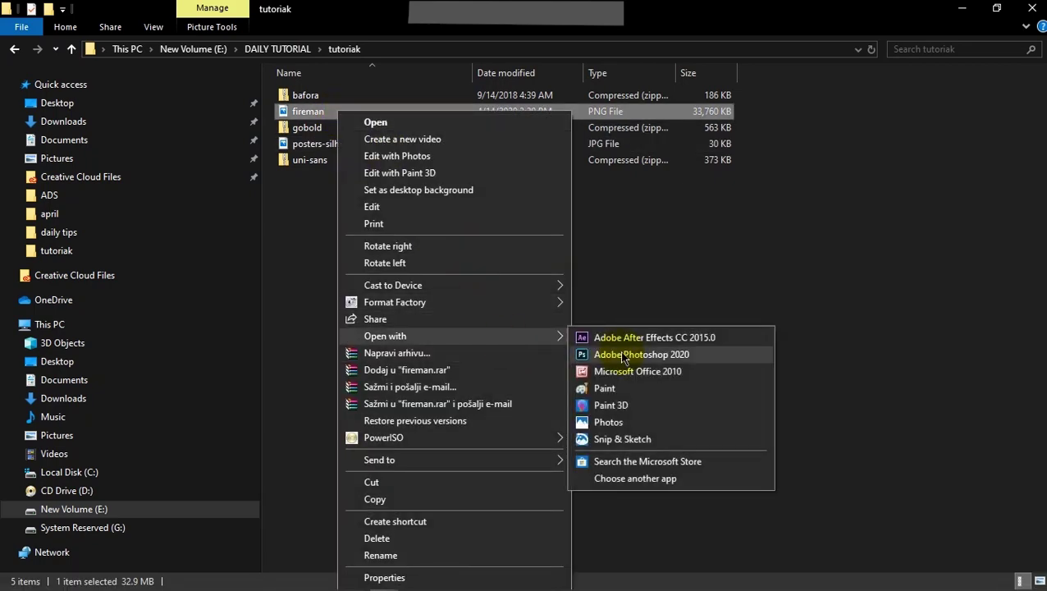
click(603, 354)
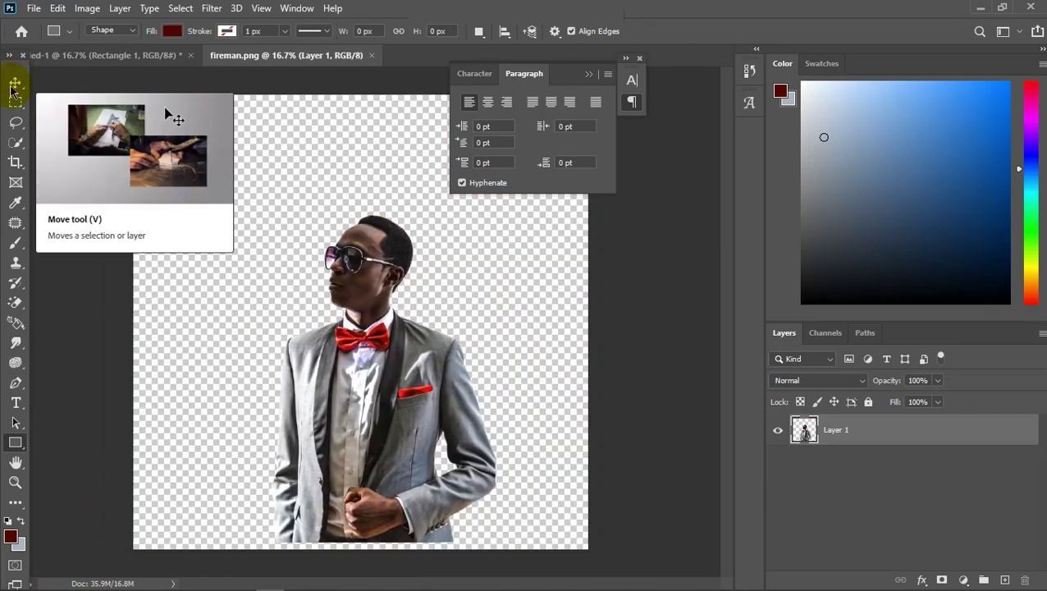
Drag the fireman cutout into Untitled-1 and place it bottom right over the pink stripe
click(13, 87)
mouse_move(380, 261)
mouse_down()
mouse_move(162, 38)
mouse_move(525, 225)
mouse_up()
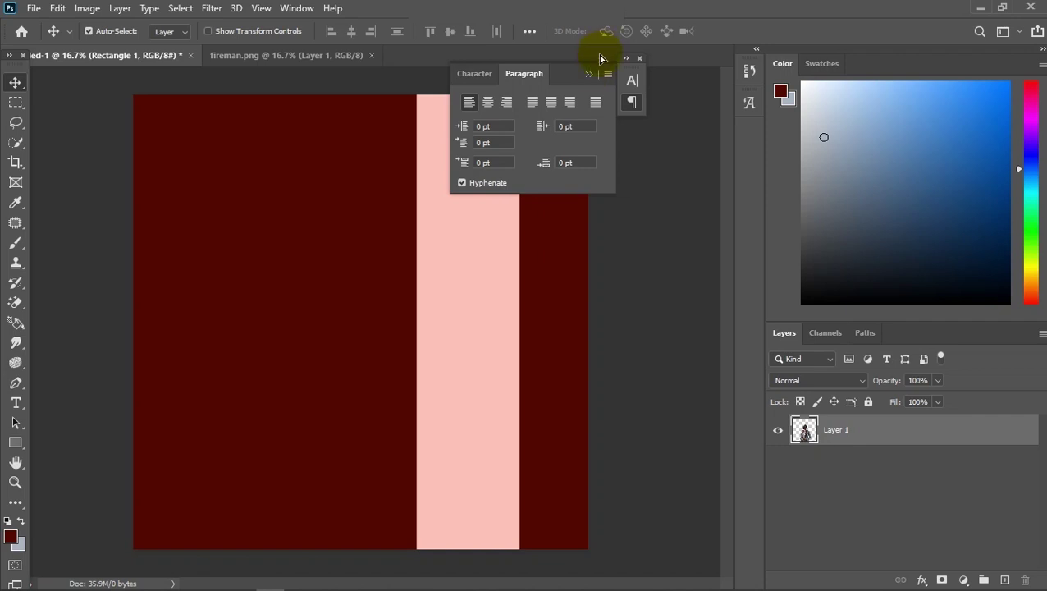
drag(533, 207, 509, 232)
drag(486, 308, 494, 400)
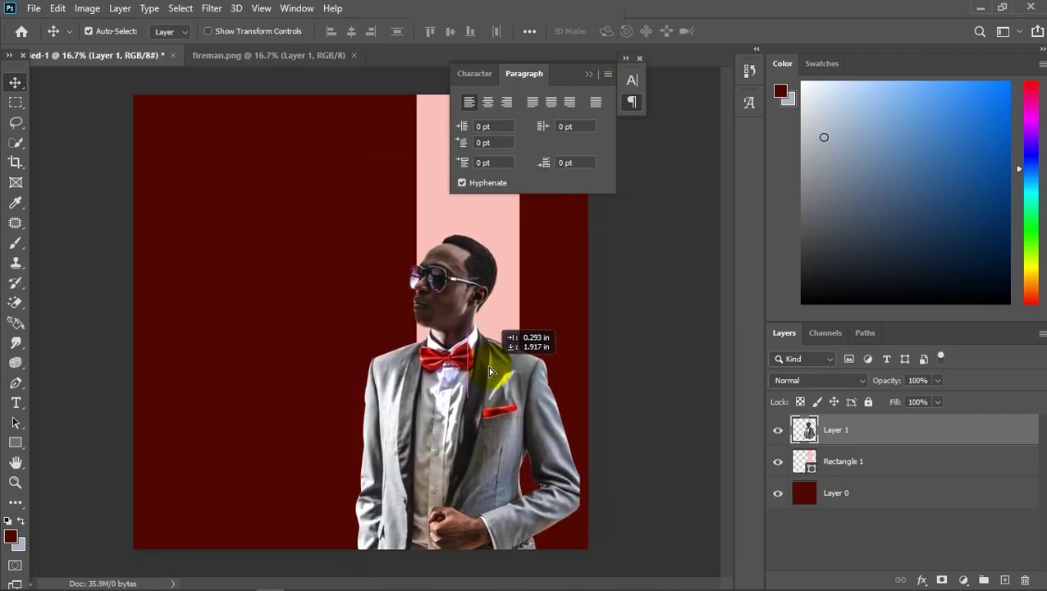
drag(494, 396, 490, 369)
click(592, 75)
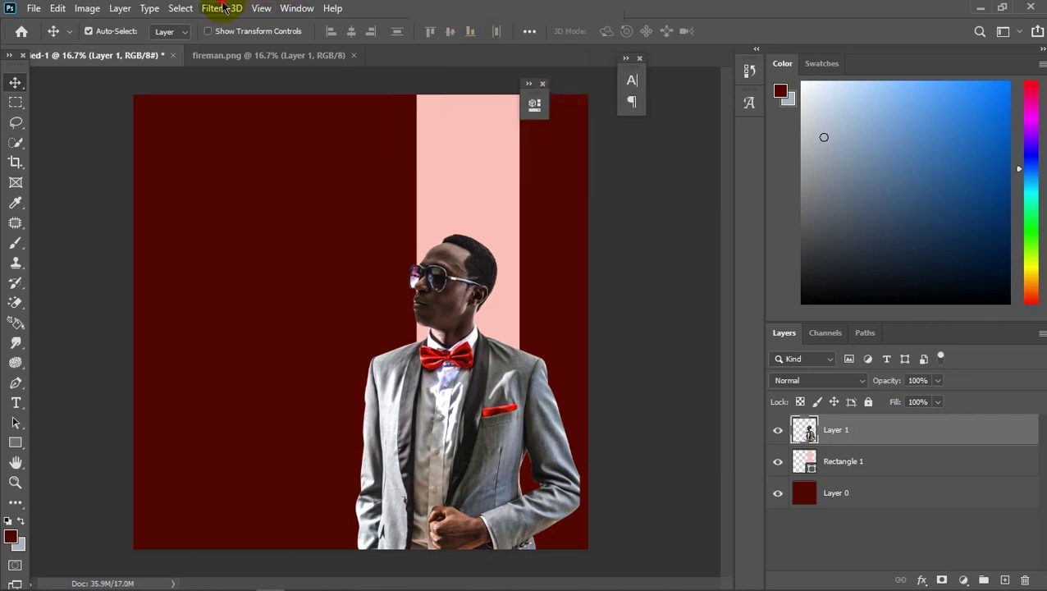
click(223, 8)
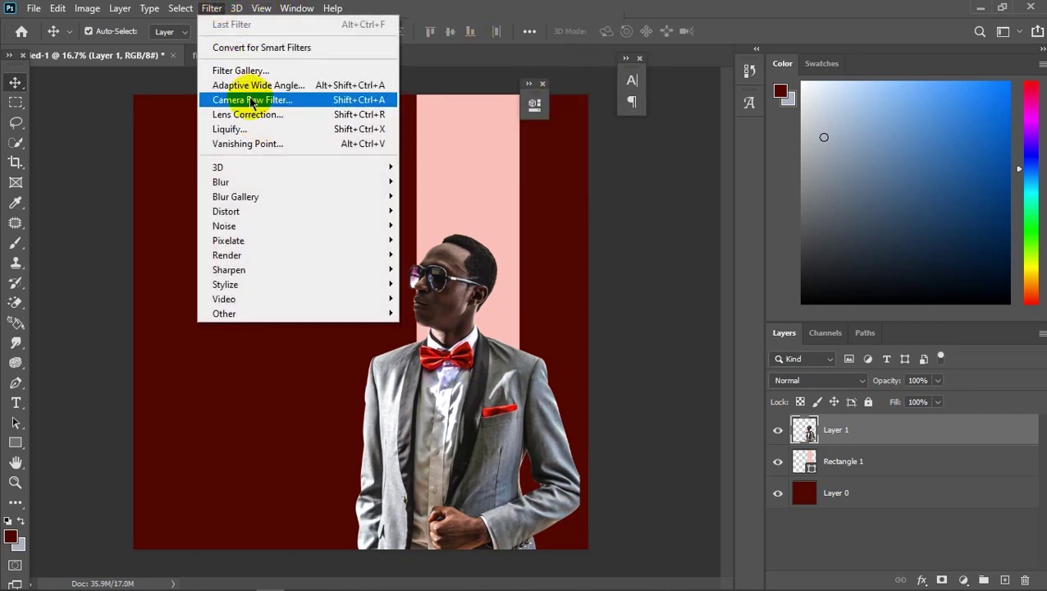
Apply the Camera Raw filter to the man with Clarity +59, Shadows +87, Contrast +62
click(252, 100)
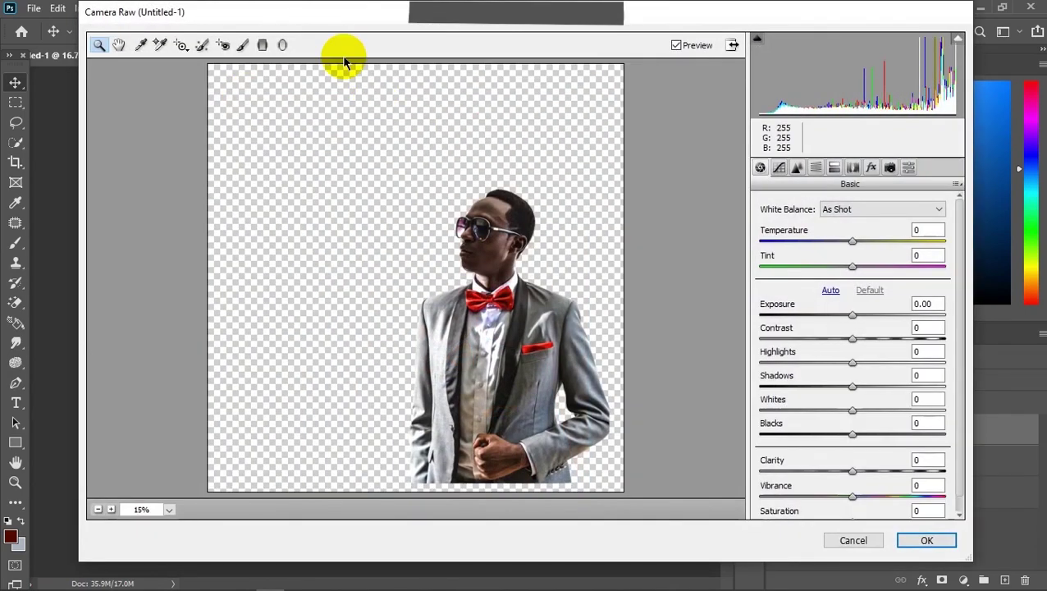
drag(299, 22, 315, 22)
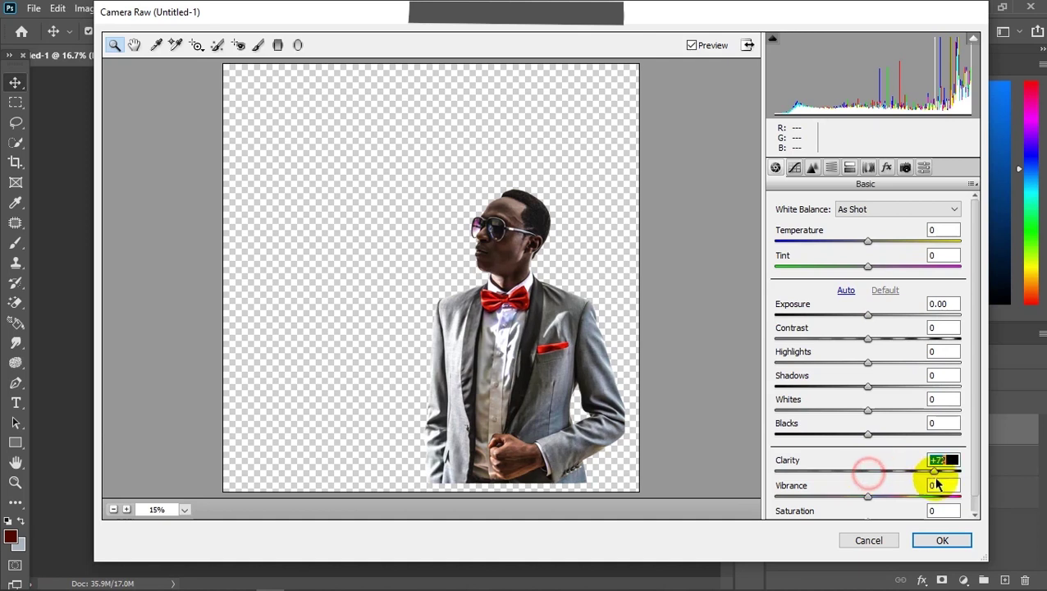
drag(868, 473, 922, 471)
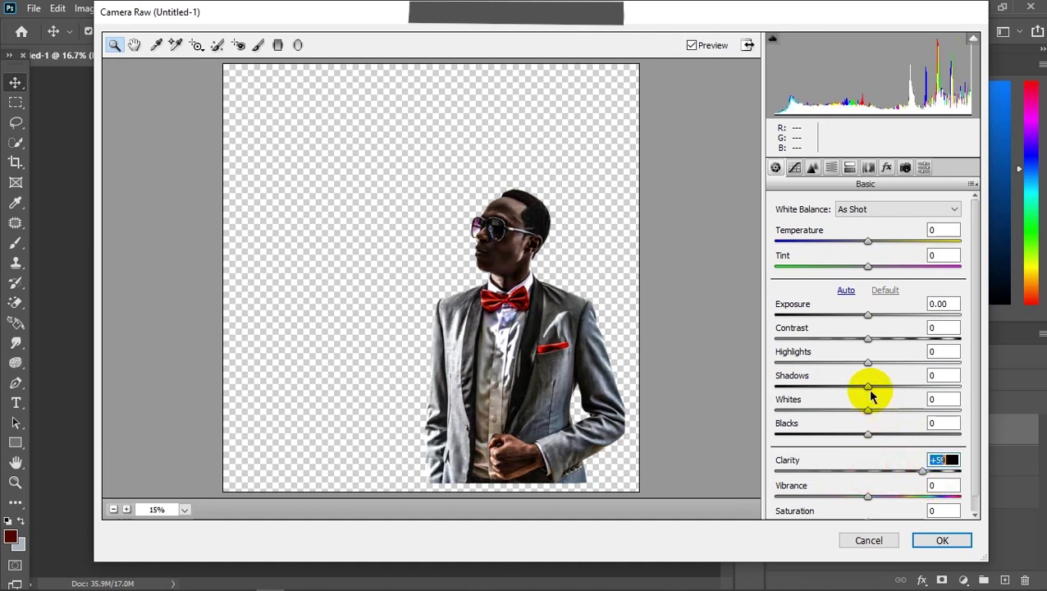
drag(868, 387, 940, 387)
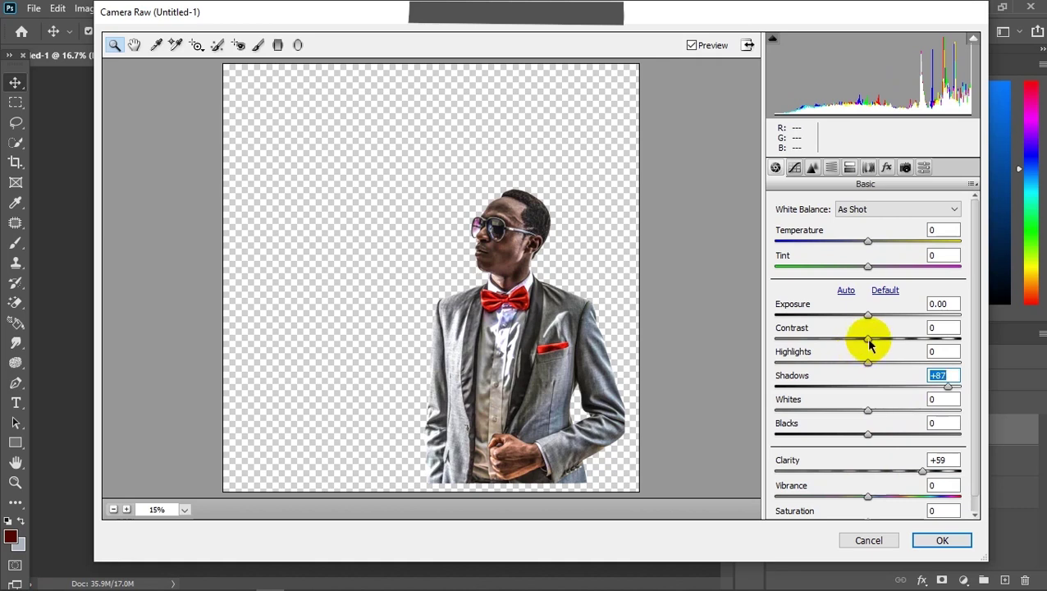
drag(881, 341, 933, 332)
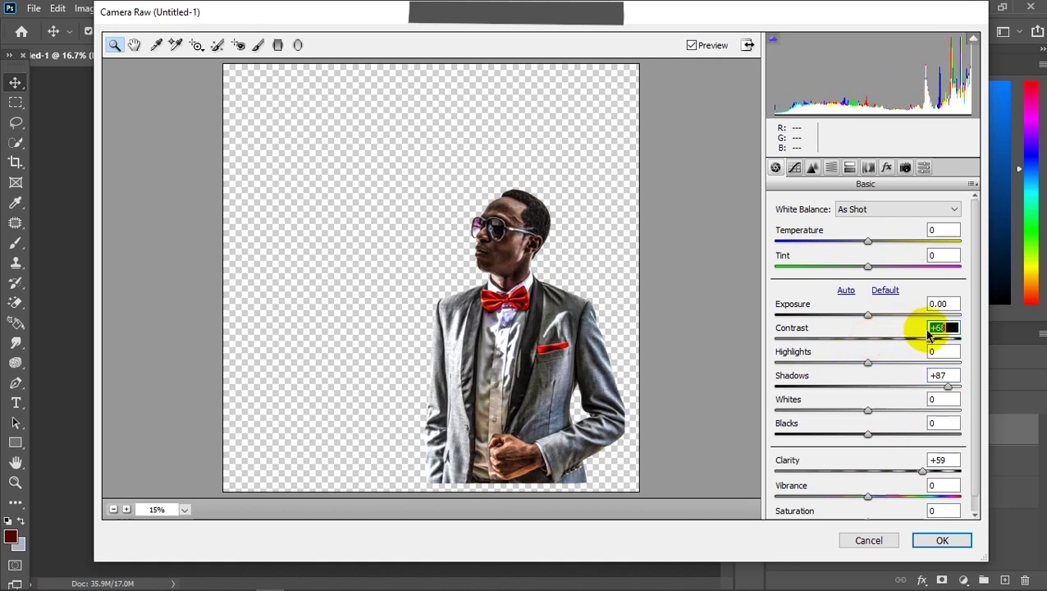
click(941, 541)
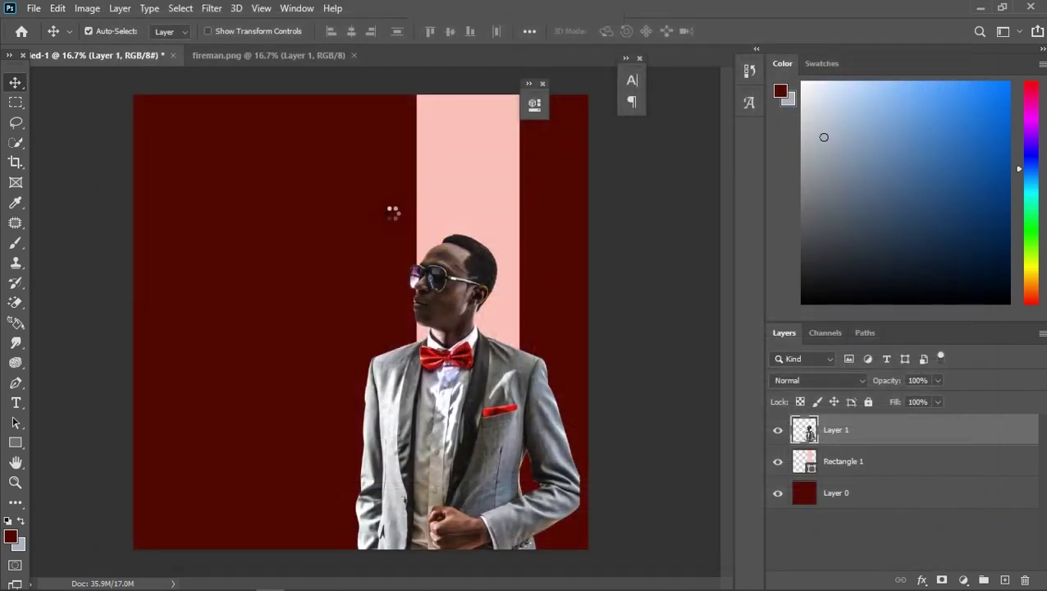
click(87, 7)
mouse_move(111, 48)
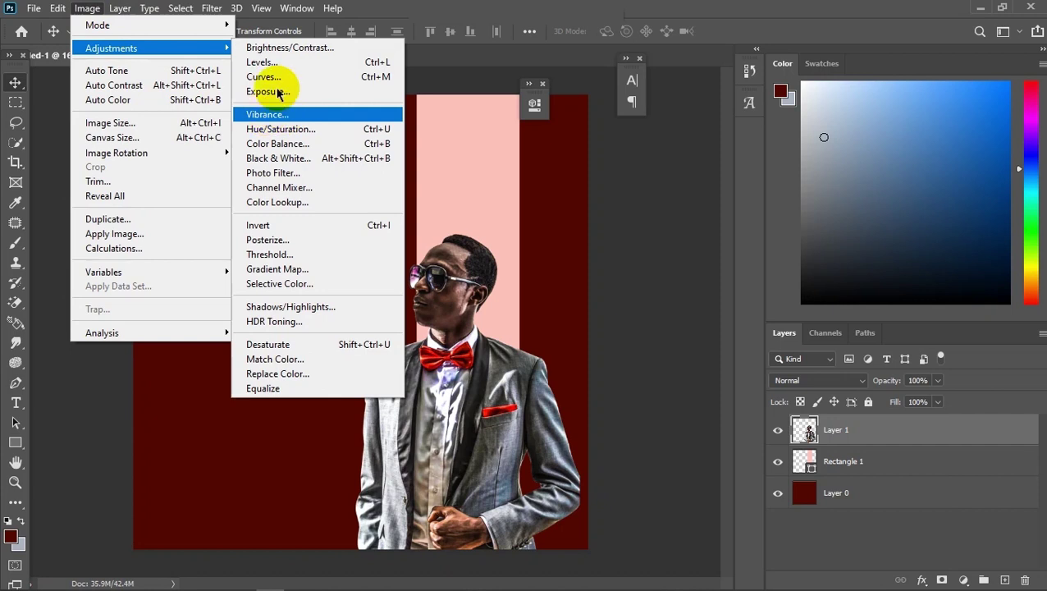
Brighten the man slightly with Brightness/Contrast and convert him to black and white
click(287, 47)
drag(691, 152, 691, 158)
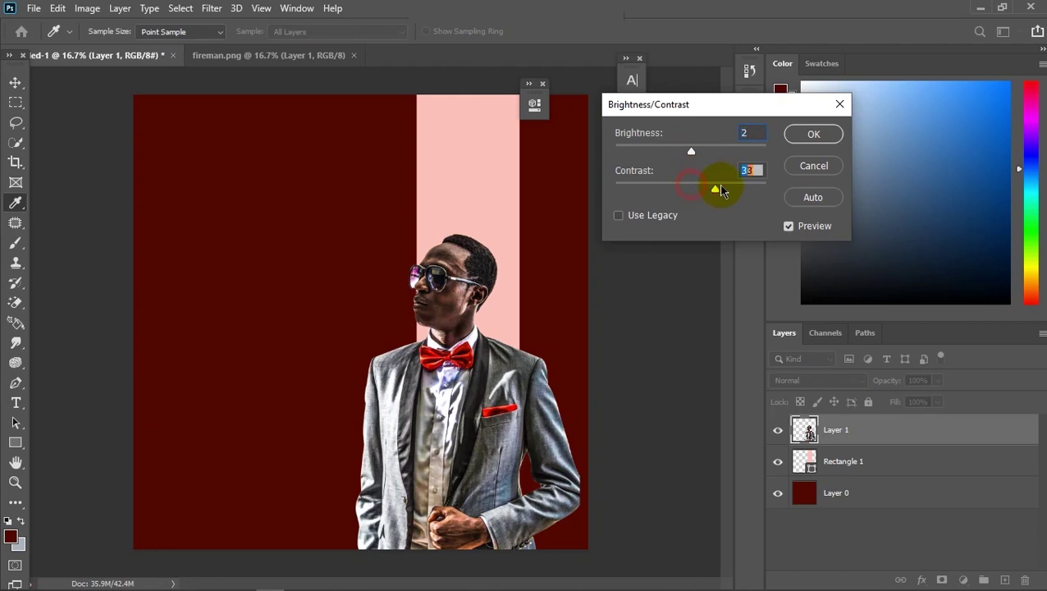
click(816, 135)
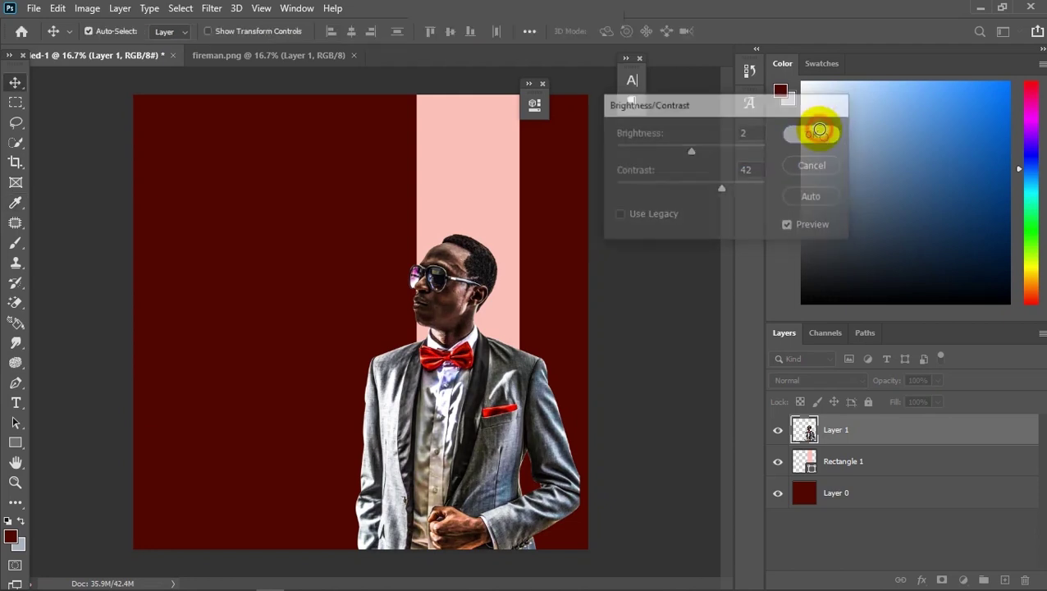
click(84, 10)
mouse_move(110, 48)
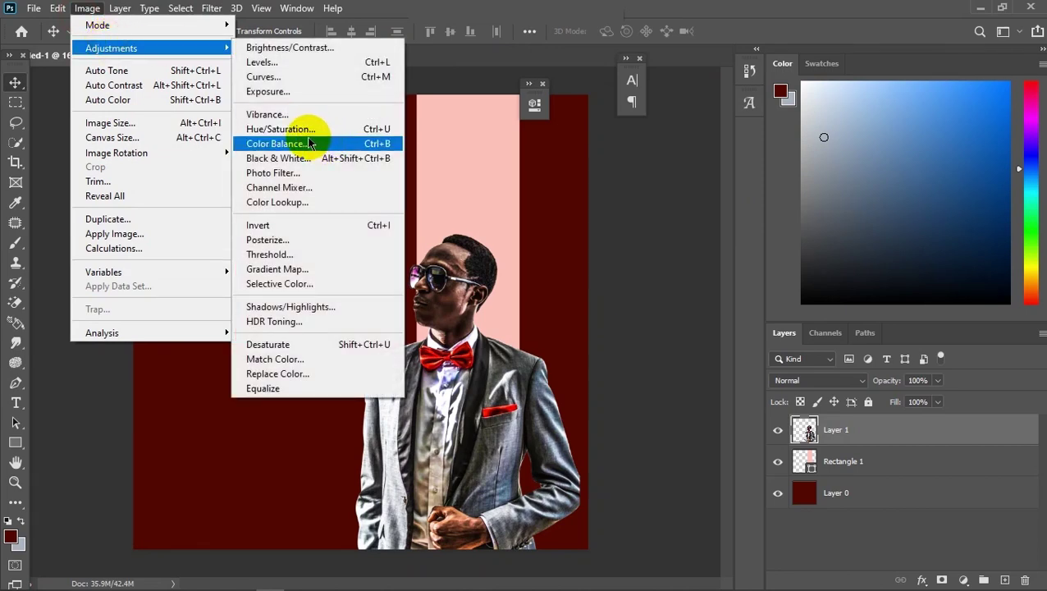
click(304, 158)
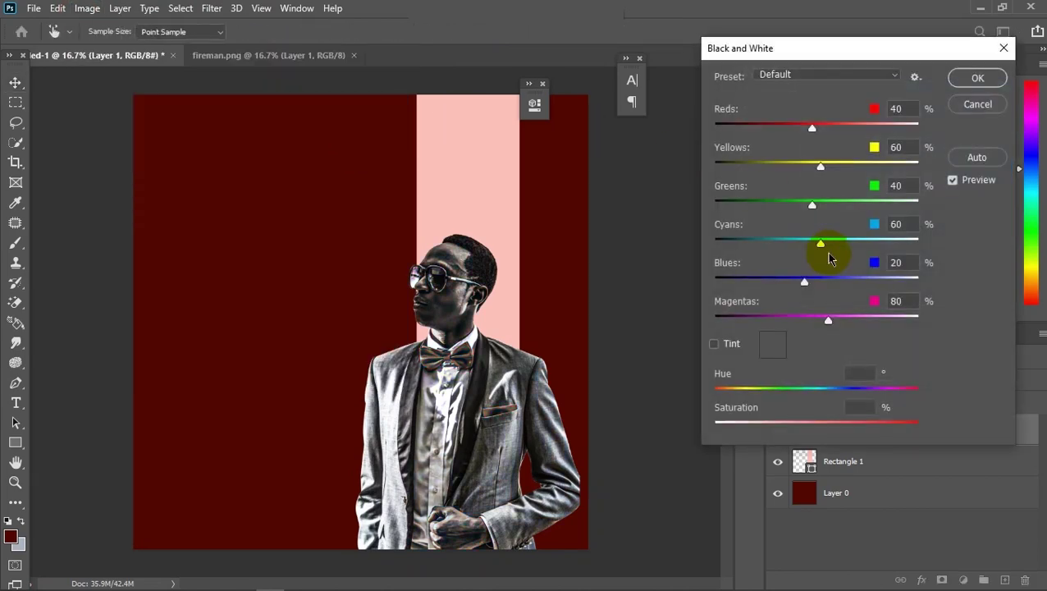
click(964, 85)
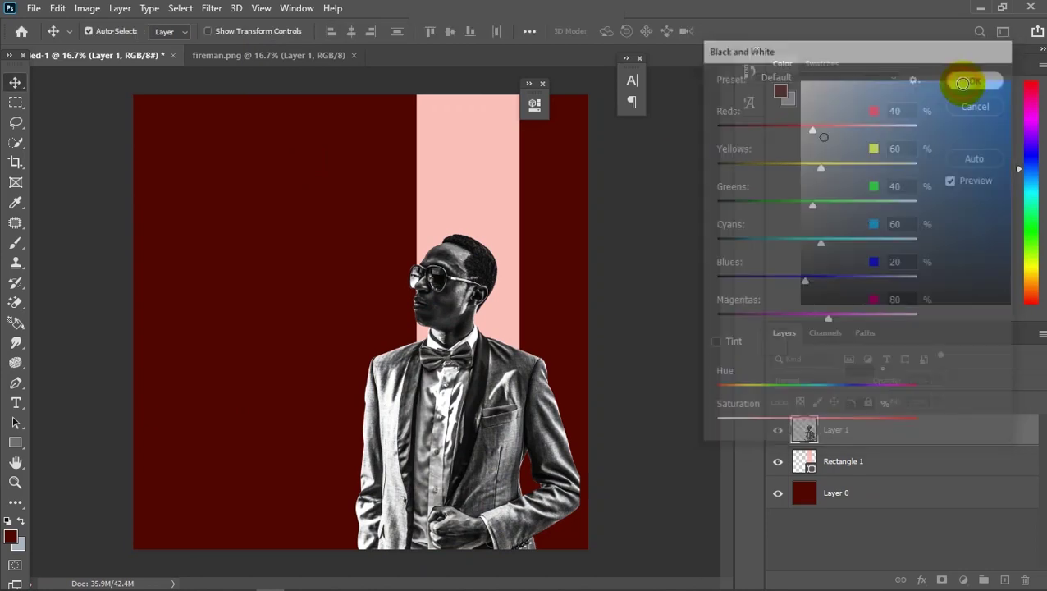
Tint the man red with Color Balance, Cyan-Red pushed to +76
click(88, 12)
mouse_move(111, 48)
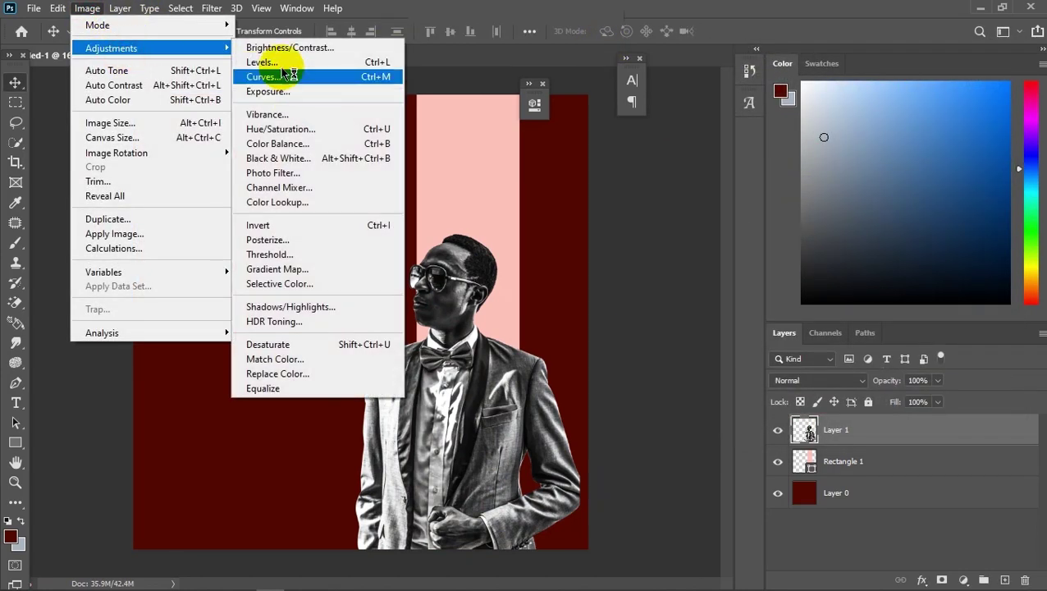
click(277, 144)
drag(769, 176, 830, 175)
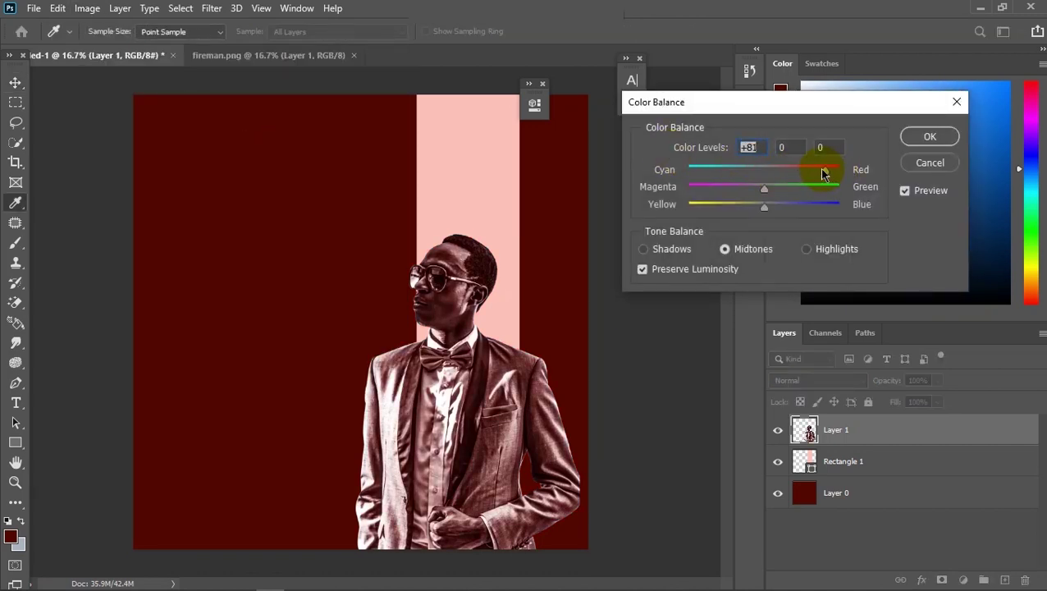
click(940, 145)
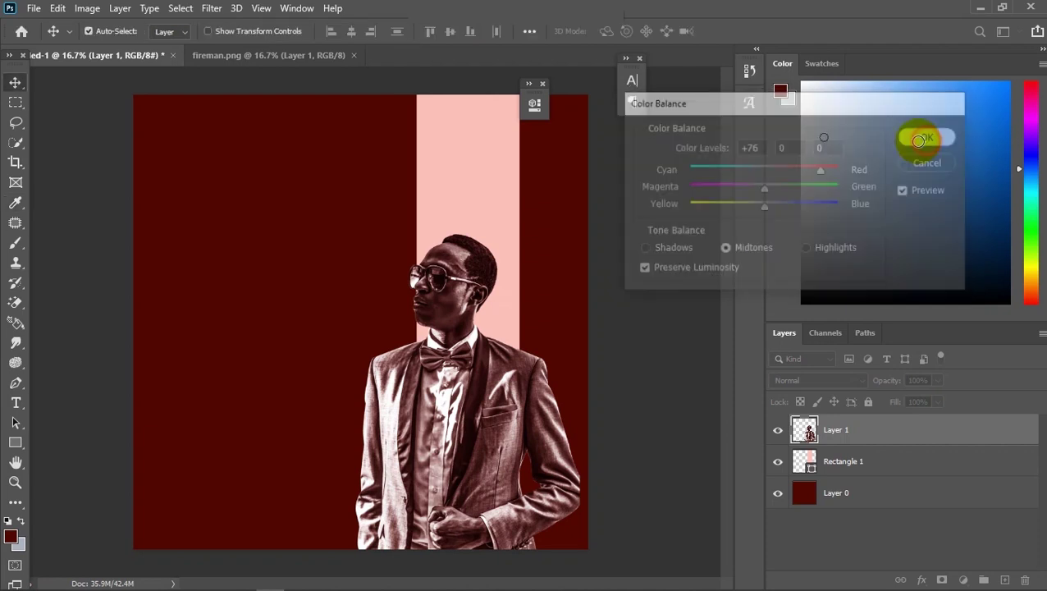
Add a SUNCITY text layer at the upper left, coloured pink sampled from the stripe
click(15, 405)
click(253, 225)
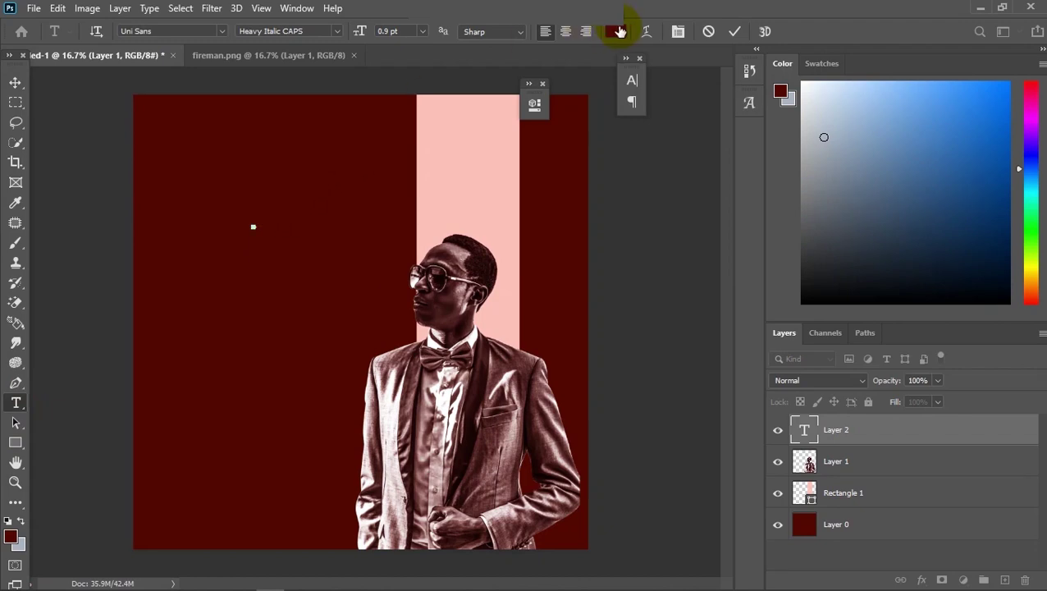
click(616, 31)
click(461, 132)
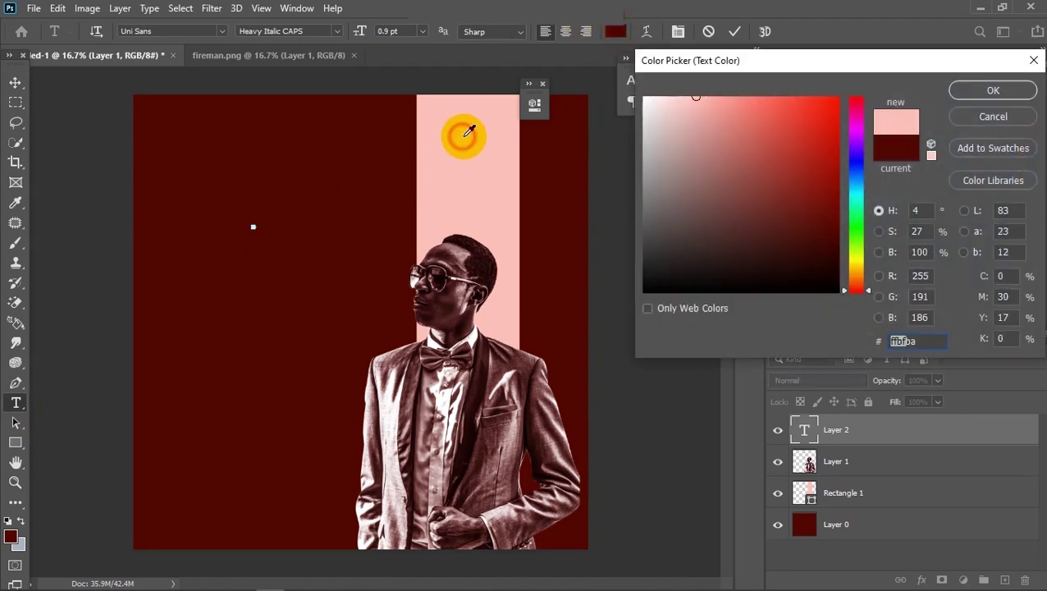
click(970, 96)
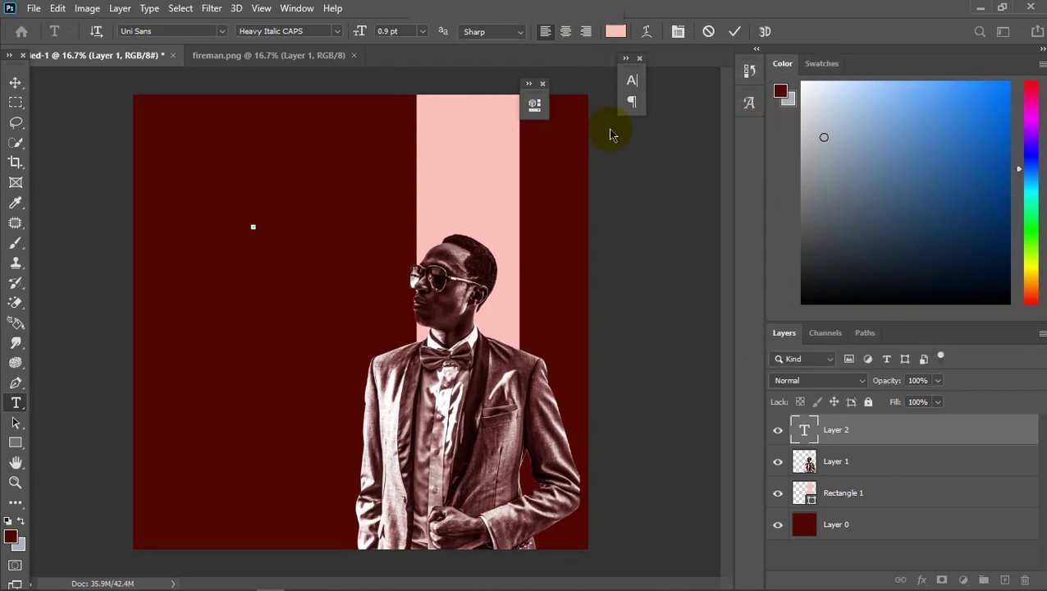
click(735, 34)
click(736, 33)
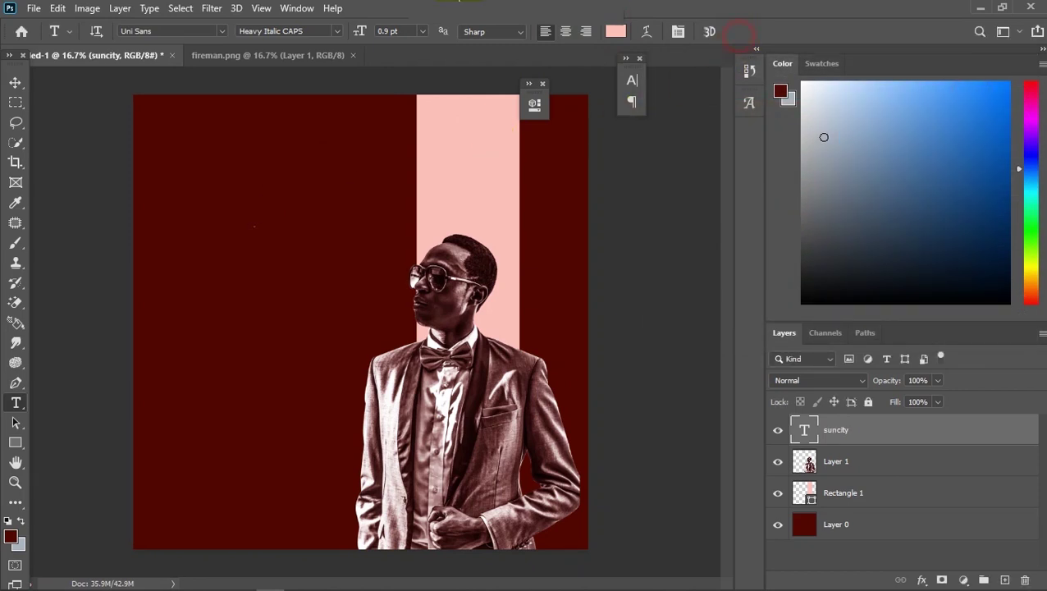
Set the SUNCITY text to 72 pt Gobold High Bold
click(422, 31)
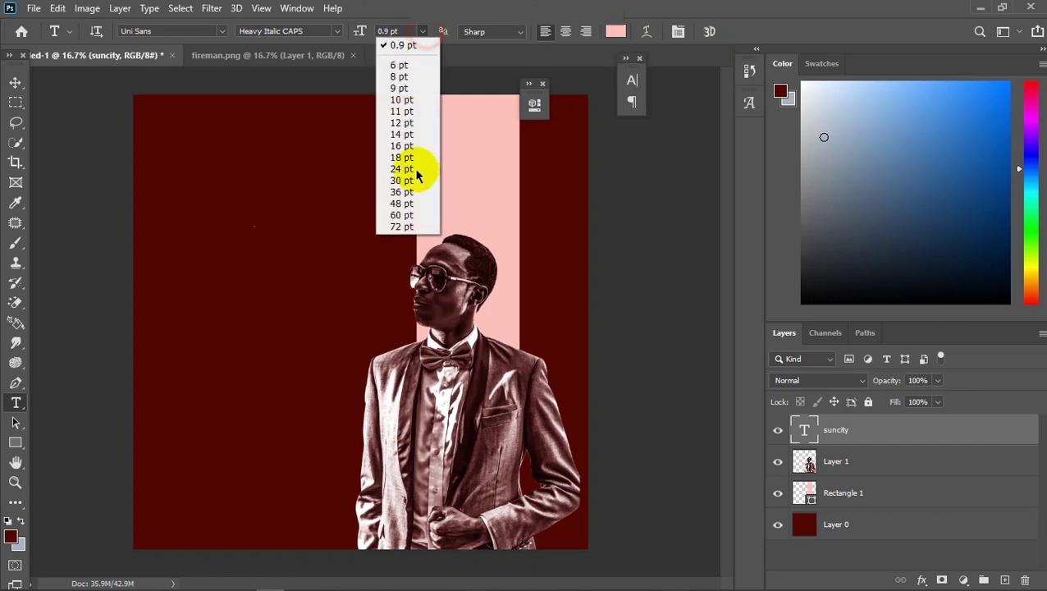
click(403, 226)
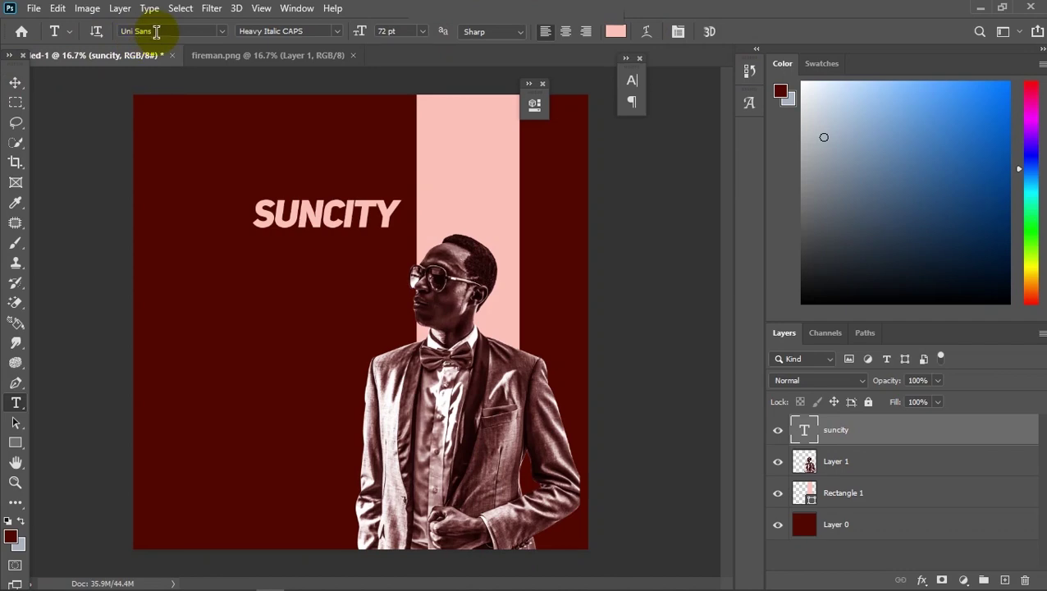
text(gobo)
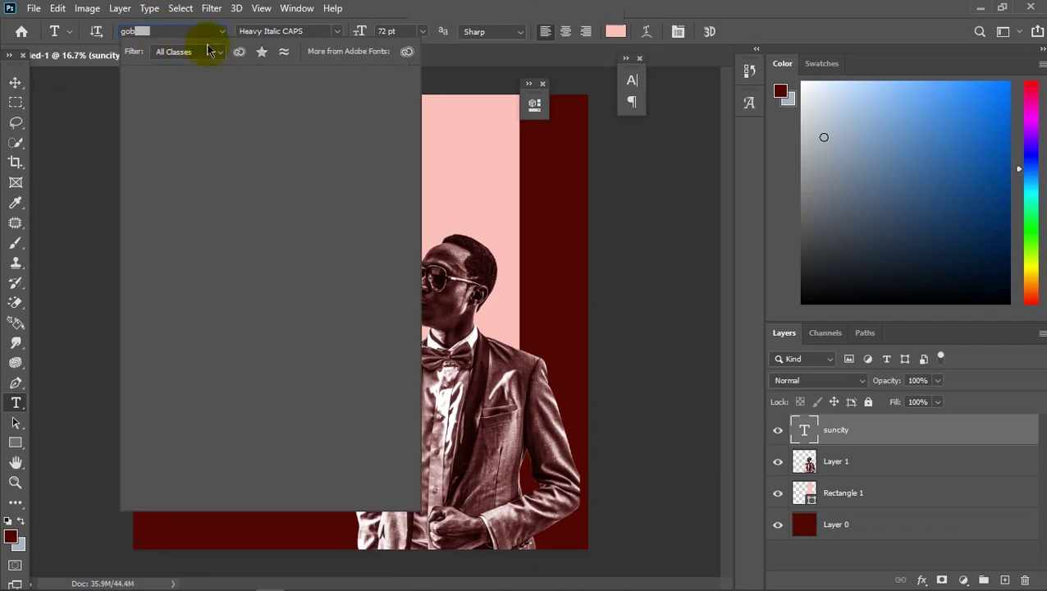
key(Down)
key(Down)
key(Down)
key(Down)
key(Down)
key(Down)
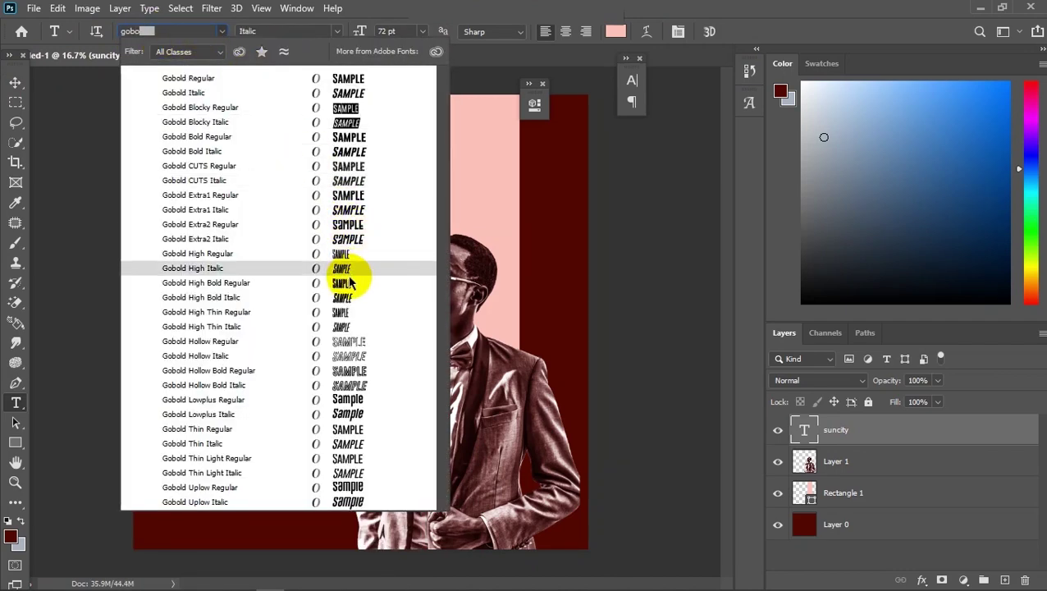
key(Down)
click(348, 283)
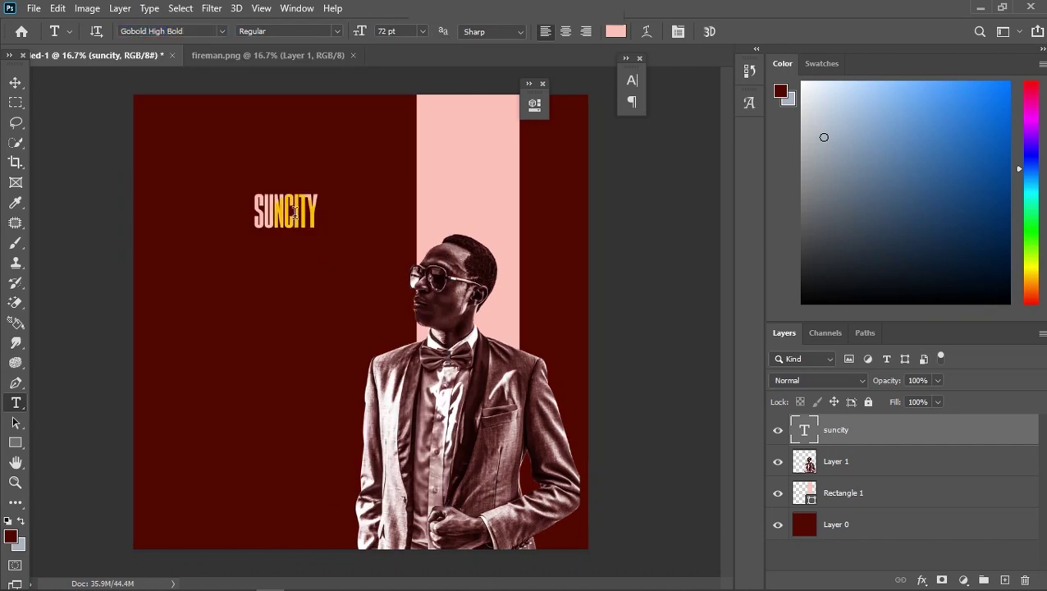
Scale SUNCITY up to about 274 percent and move it to the upper left
key(ctrl+t)
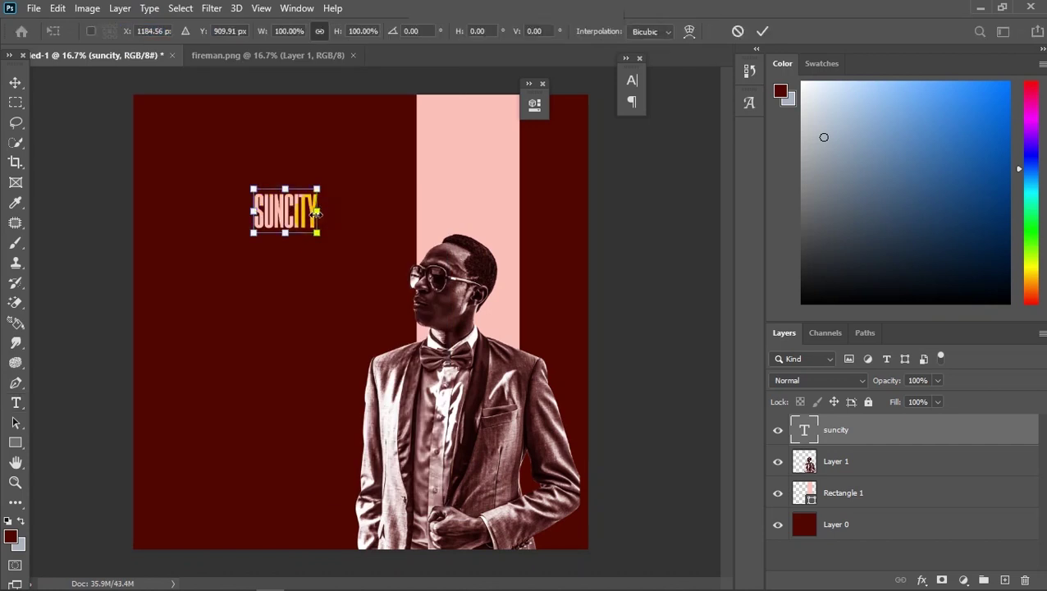
click(764, 33)
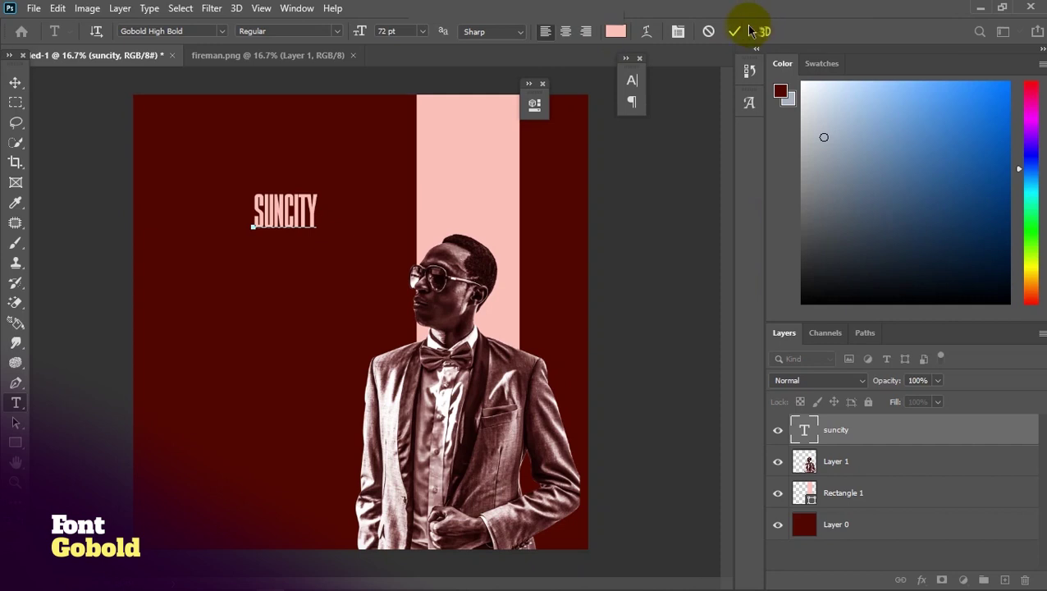
click(734, 31)
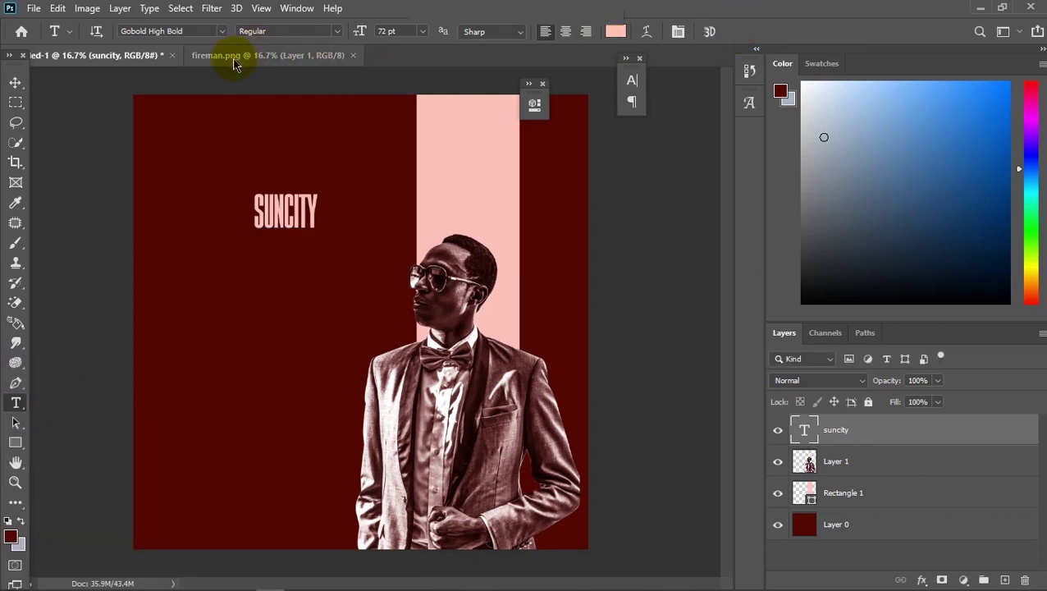
key(ctrl+t)
drag(318, 231, 399, 290)
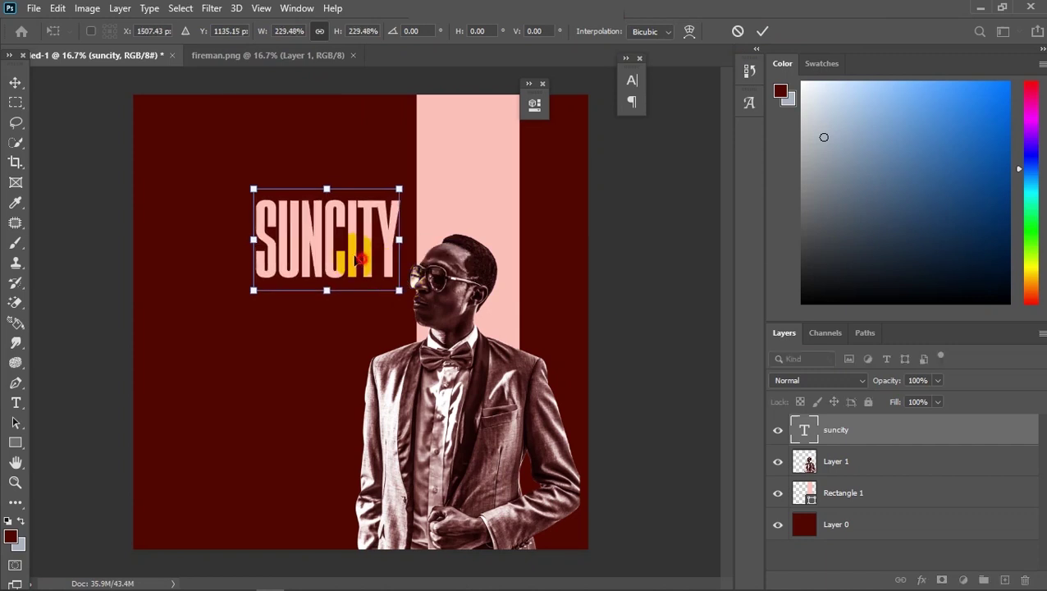
drag(361, 261, 321, 244)
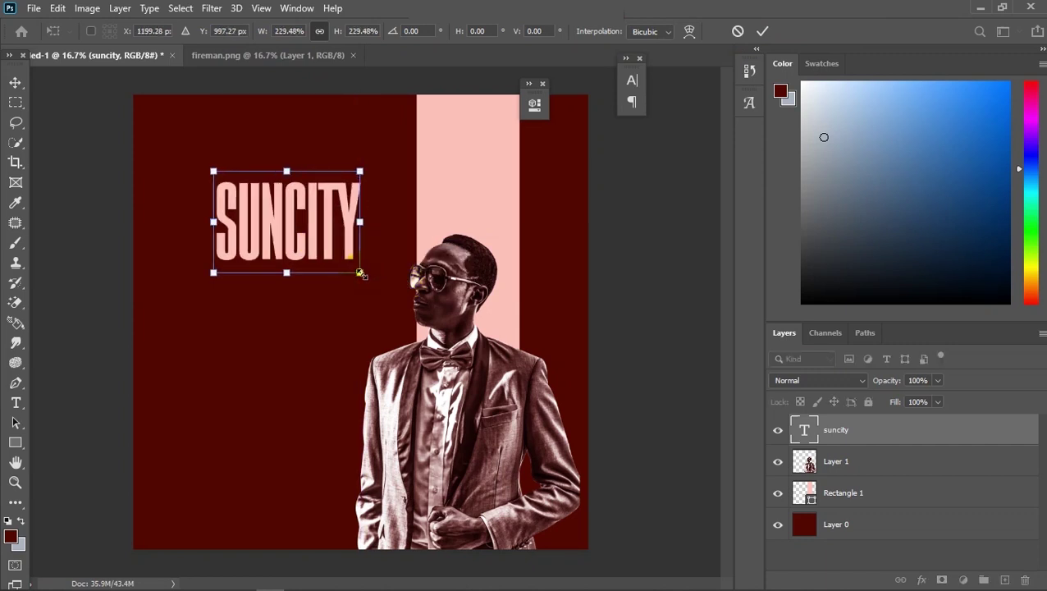
drag(359, 273, 388, 292)
drag(348, 265, 334, 258)
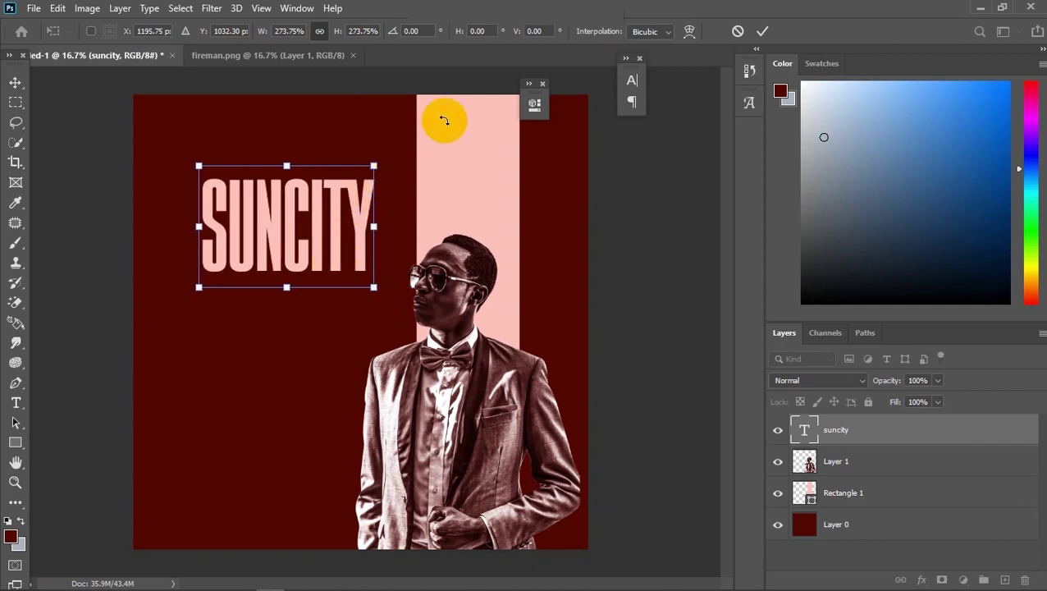
click(764, 31)
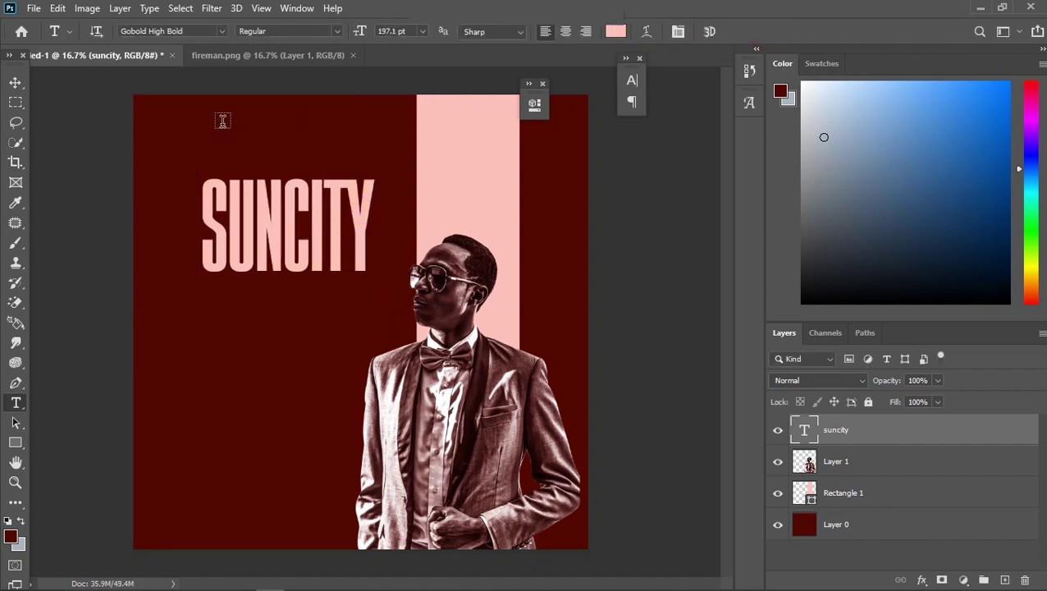
Add the word 'Sunday' below the title, set in Bafora Demo
click(230, 339)
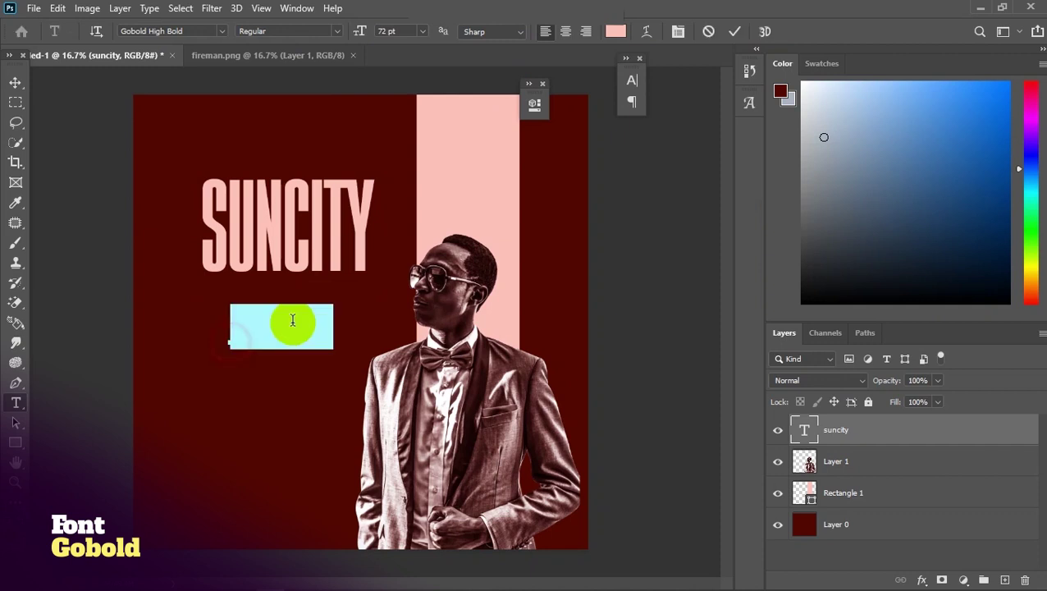
text(SUNDA)
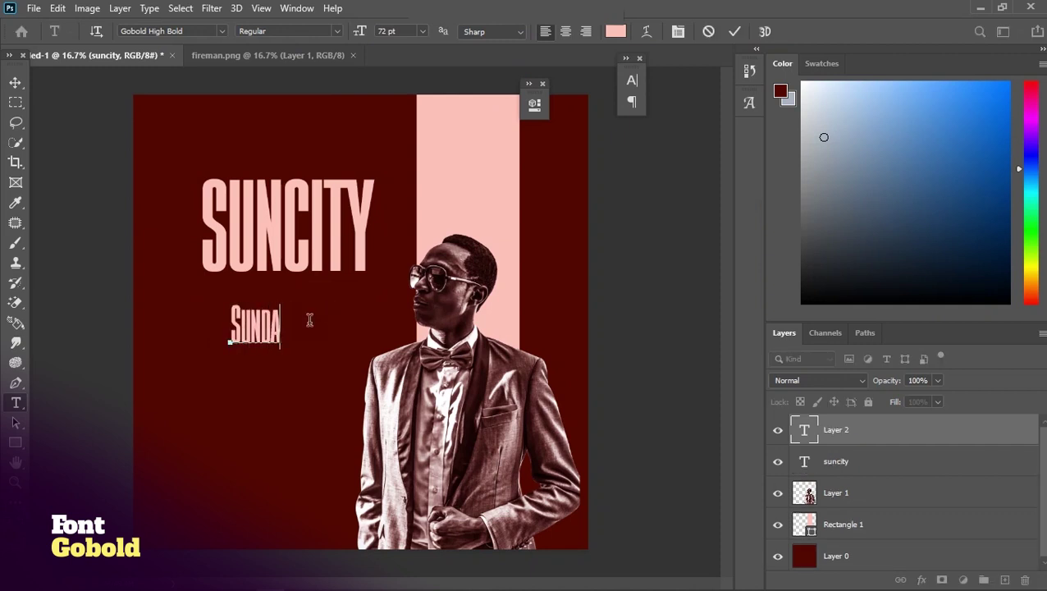
text(ay)
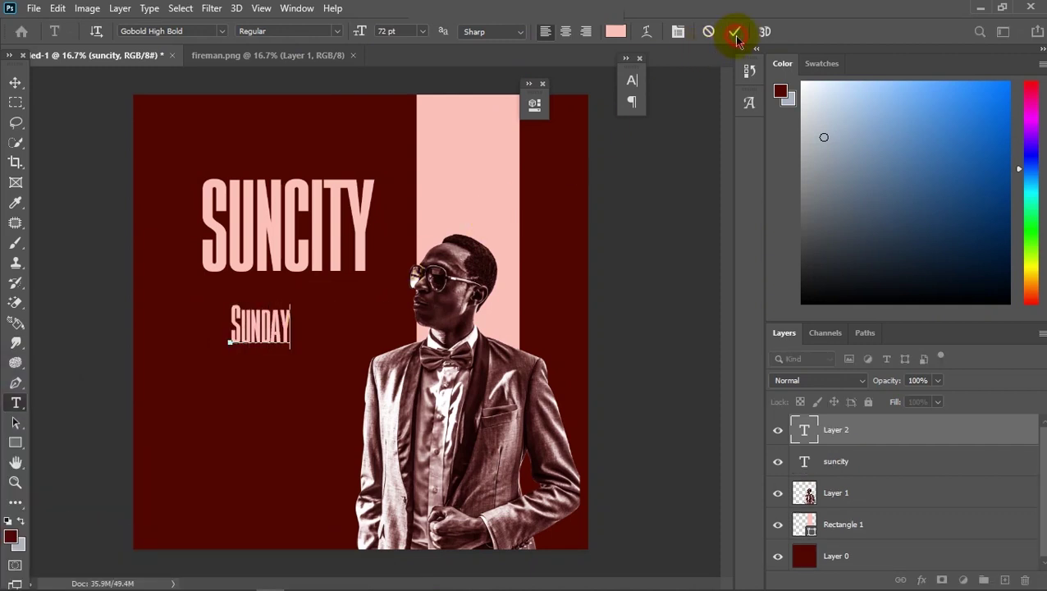
click(735, 34)
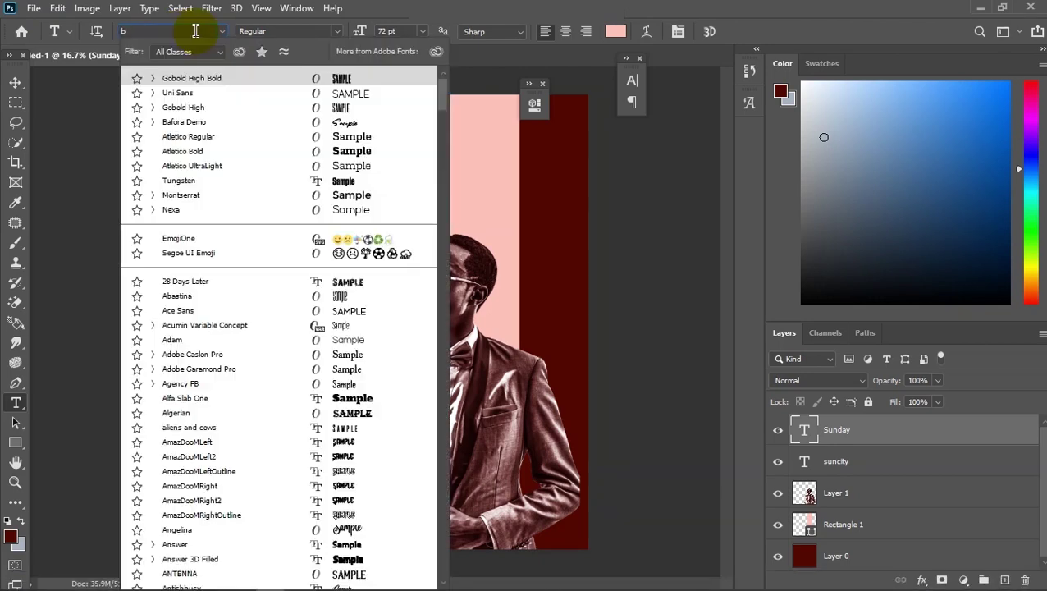
text(bafo)
click(341, 93)
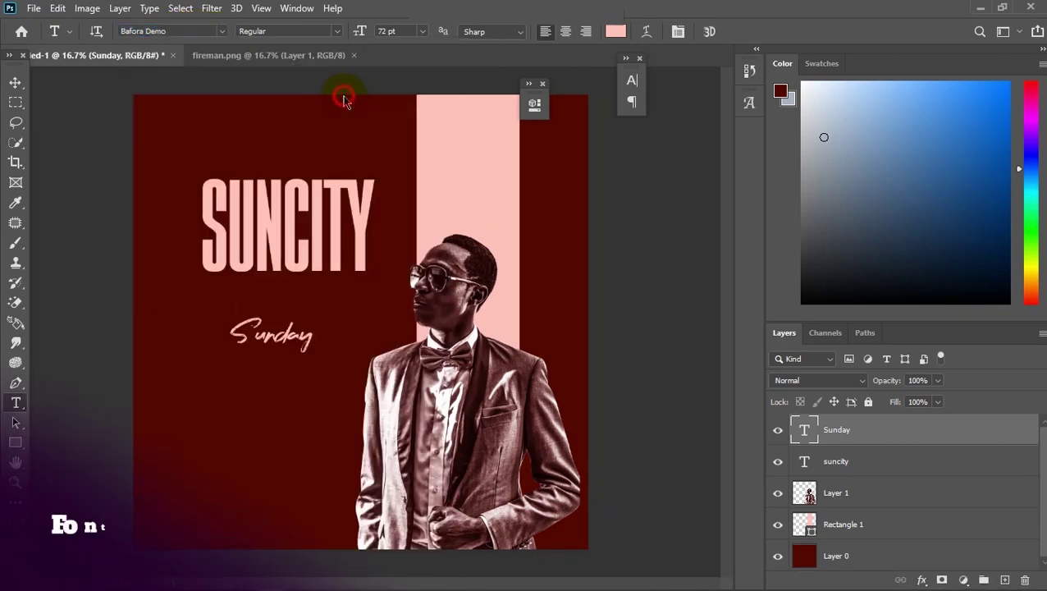
Move Sunday up to sit just beneath the SUNCITY title
click(17, 83)
drag(289, 344, 292, 291)
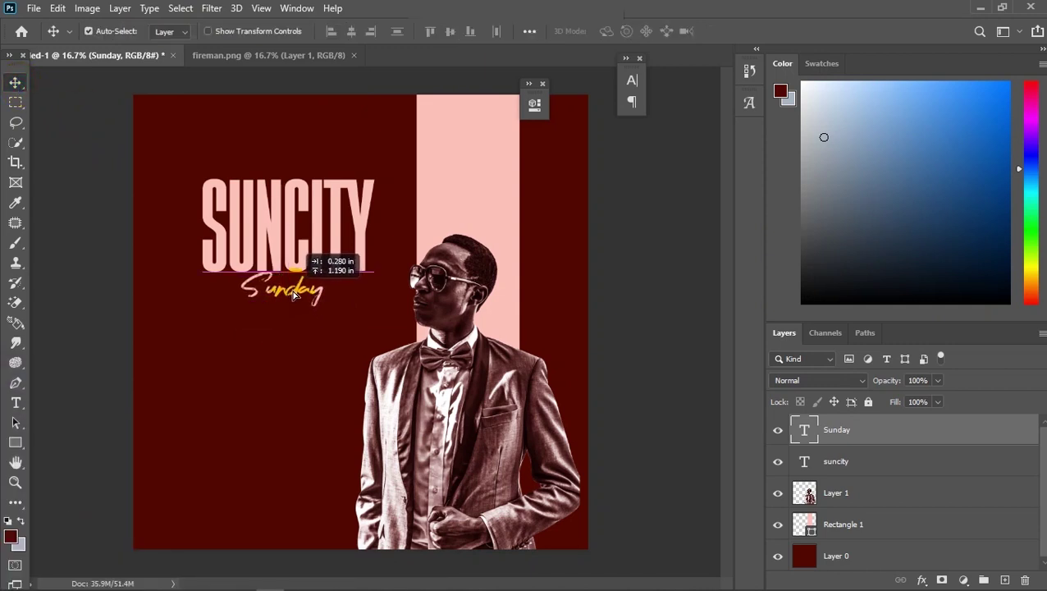
drag(292, 291, 295, 289)
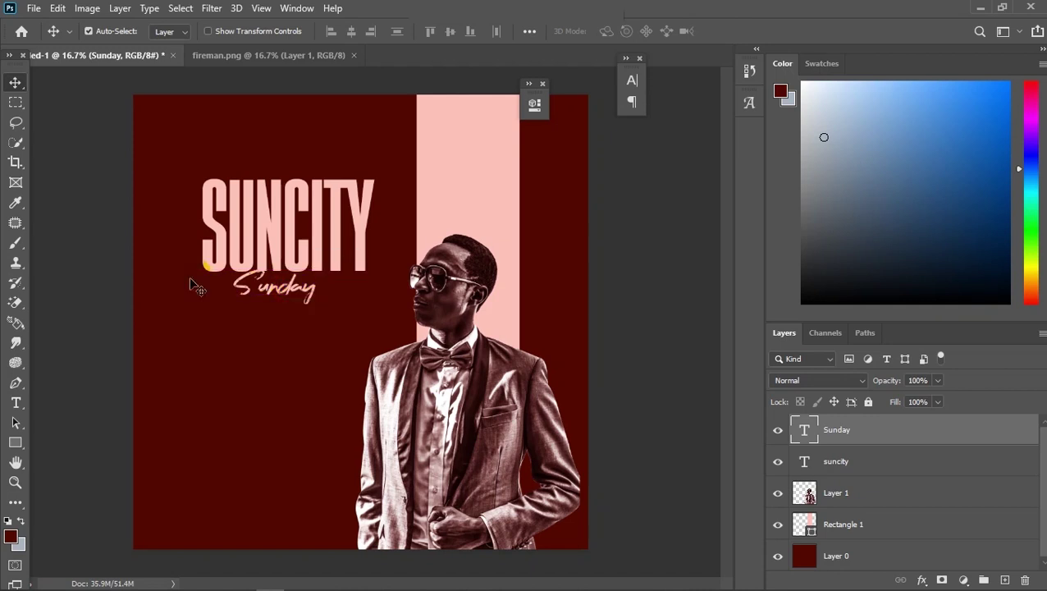
click(15, 405)
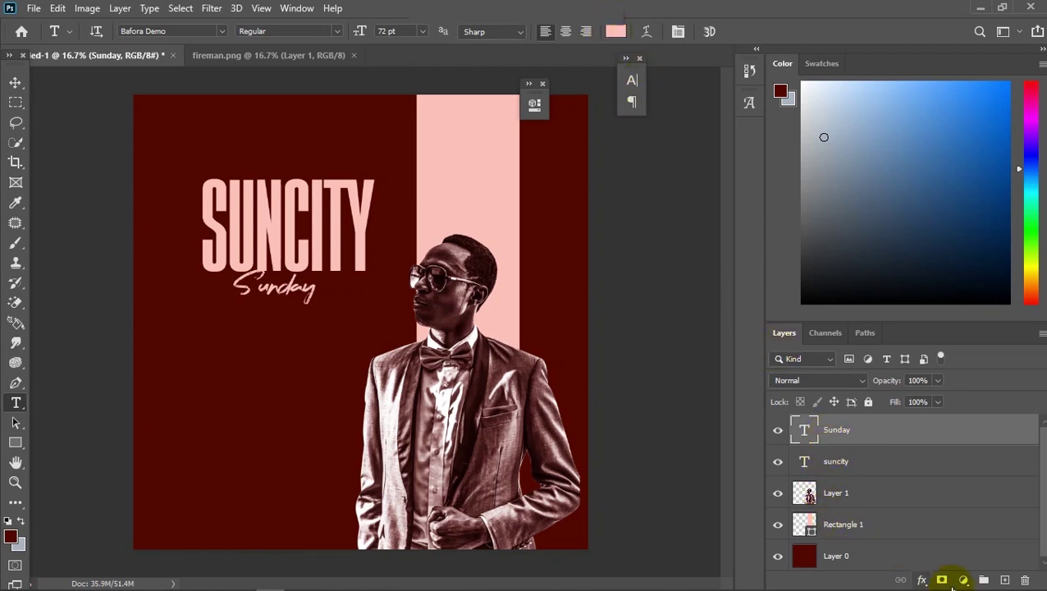
Give Sunday a thick red c00e00 stroke and move it up to overlap SUNCITY's base
click(922, 581)
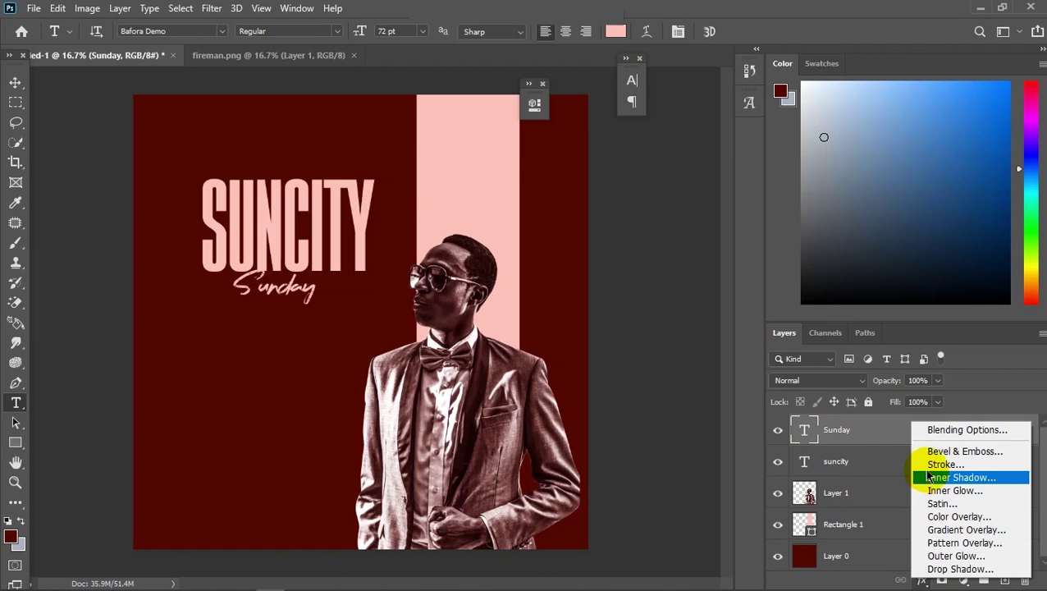
click(927, 470)
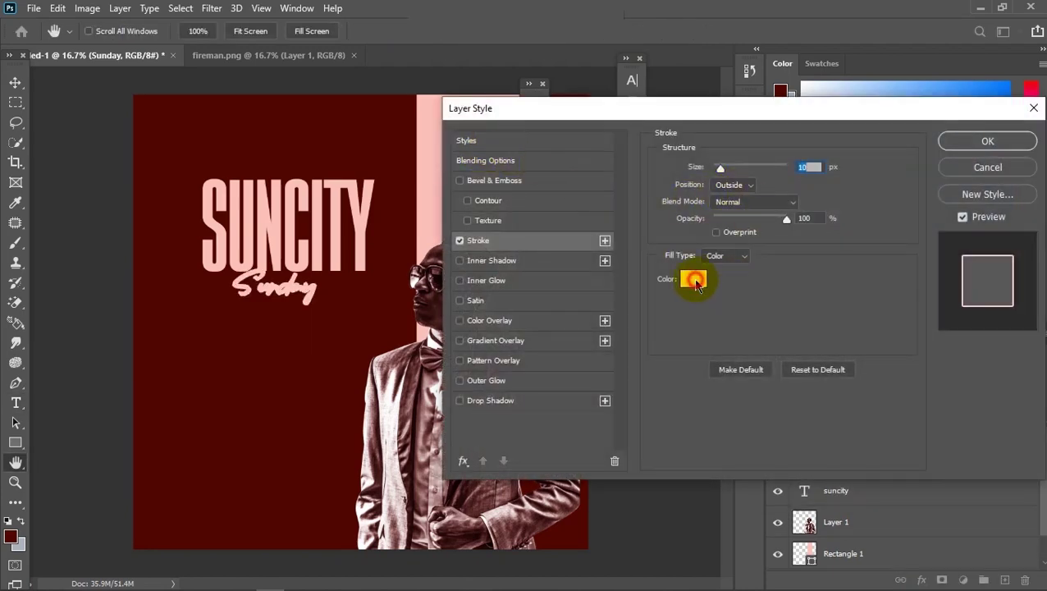
click(695, 281)
drag(639, 221, 637, 300)
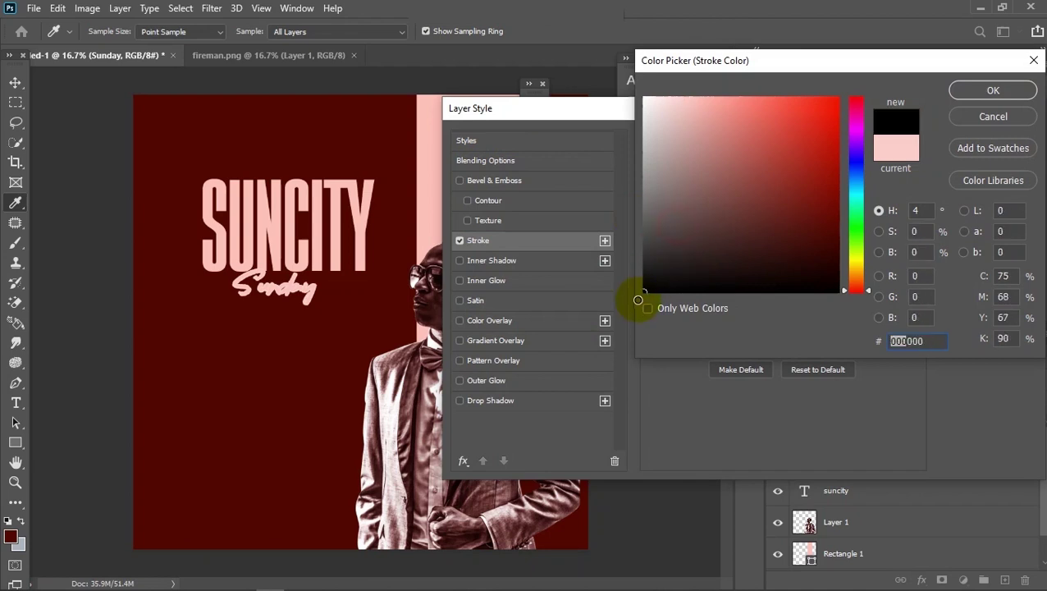
drag(807, 193, 839, 135)
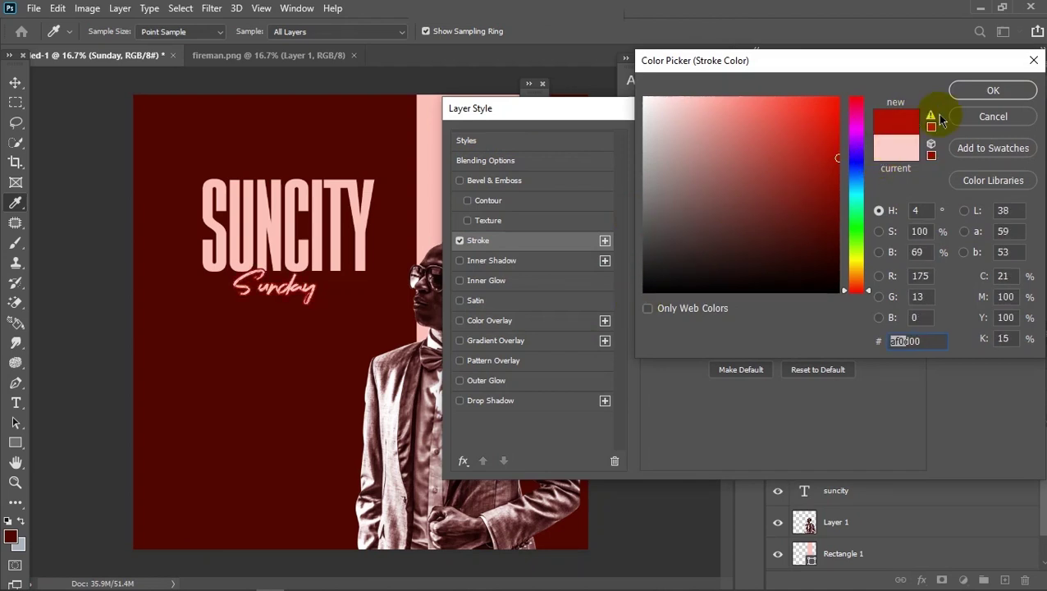
click(837, 145)
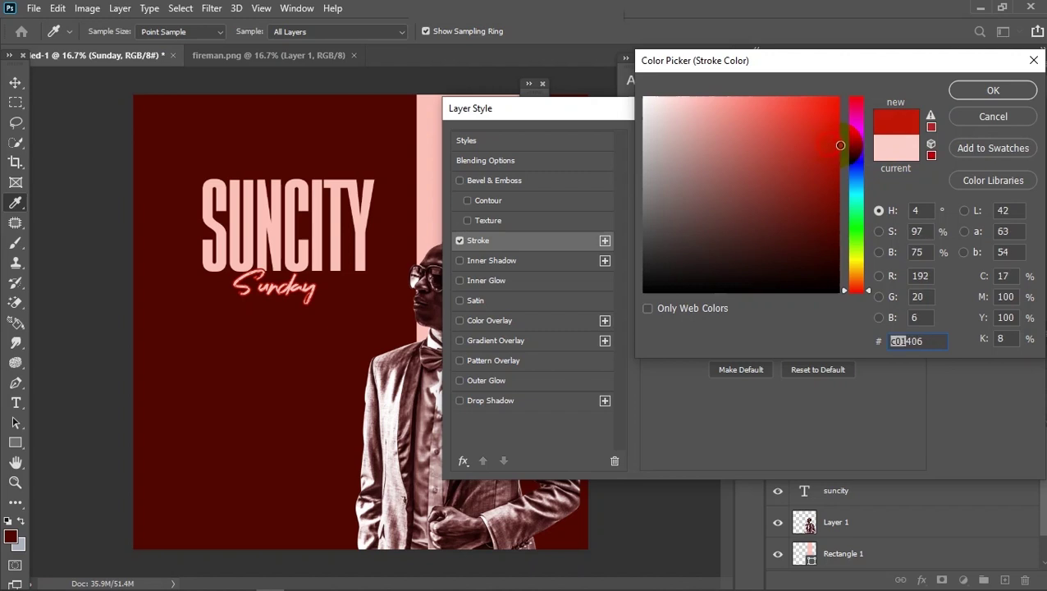
click(970, 96)
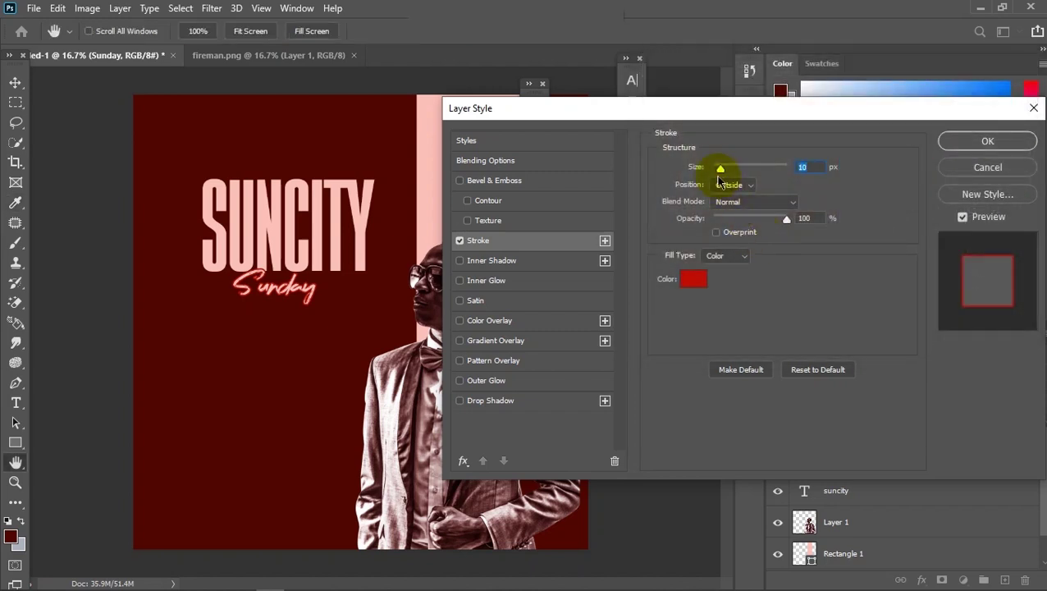
drag(720, 168, 730, 172)
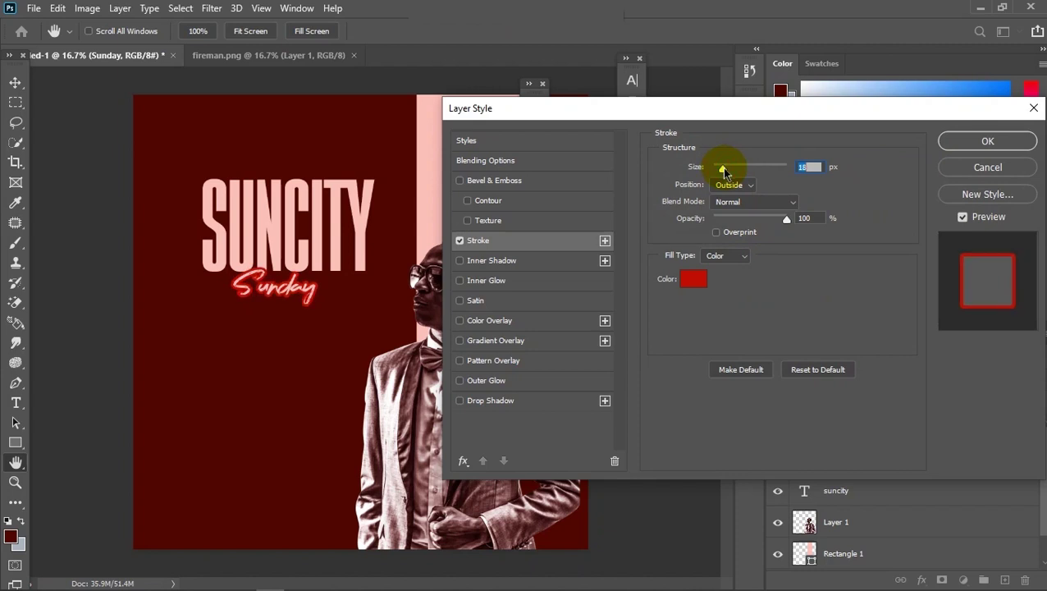
click(976, 140)
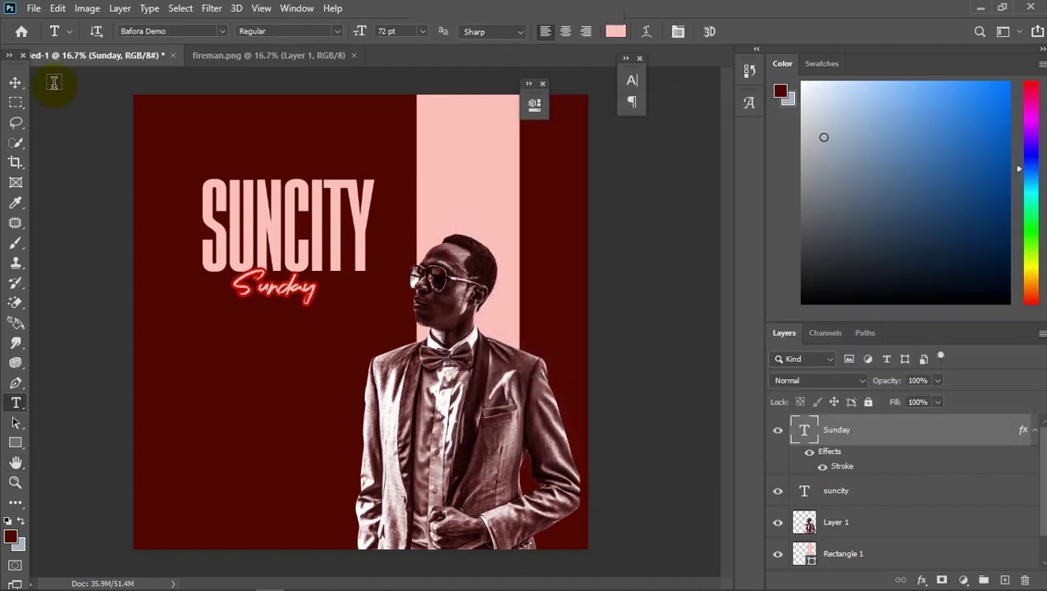
click(19, 82)
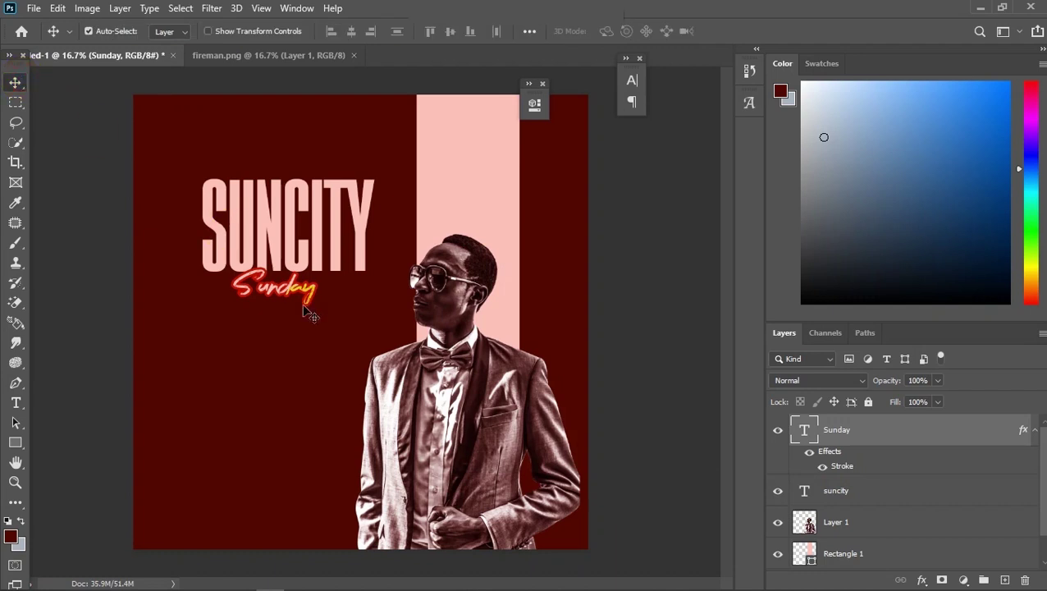
mouse_move(299, 299)
mouse_down()
mouse_move(297, 285)
mouse_move(310, 281)
mouse_up()
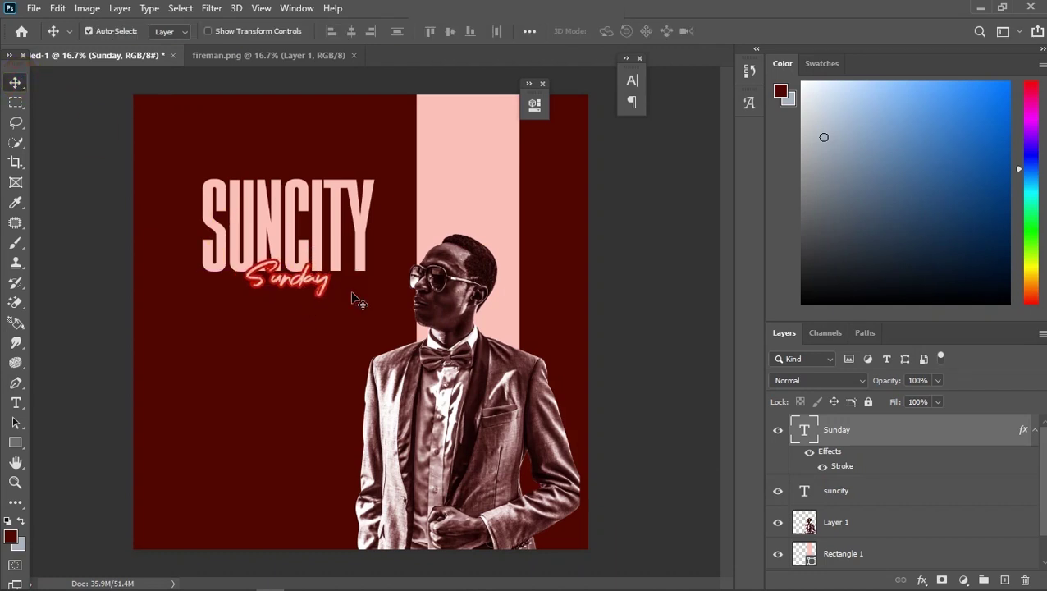
Type 'live band and dj shawn' as a new text line below Sunday
click(16, 402)
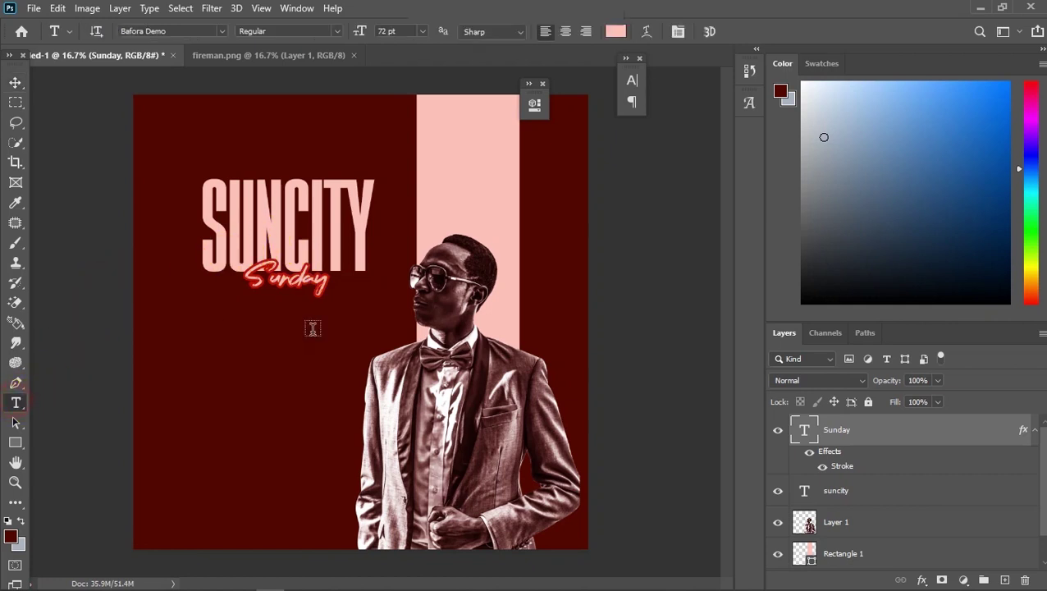
click(255, 345)
text(Liv)
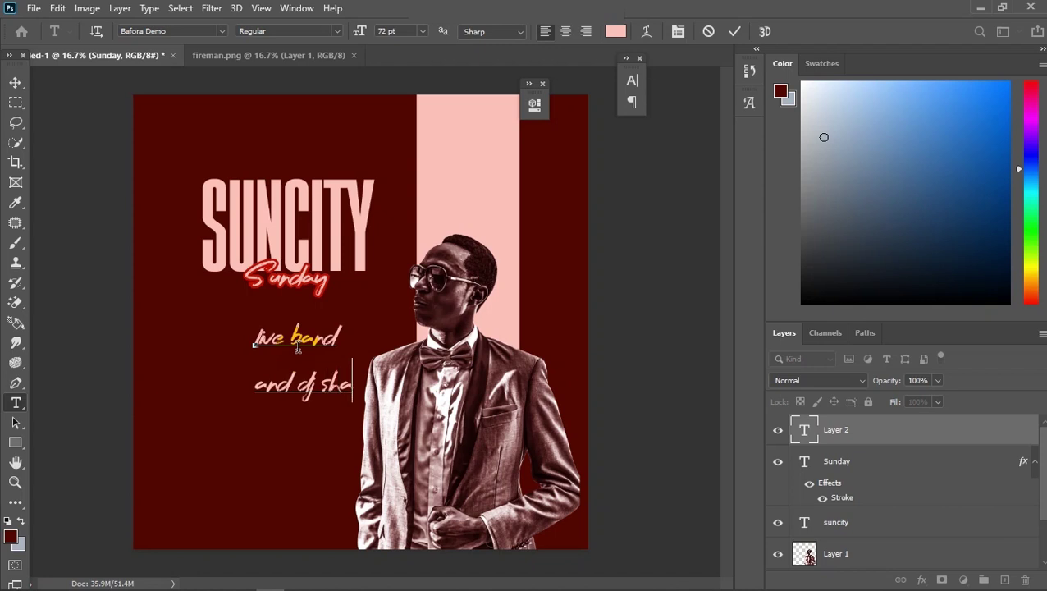
click(735, 31)
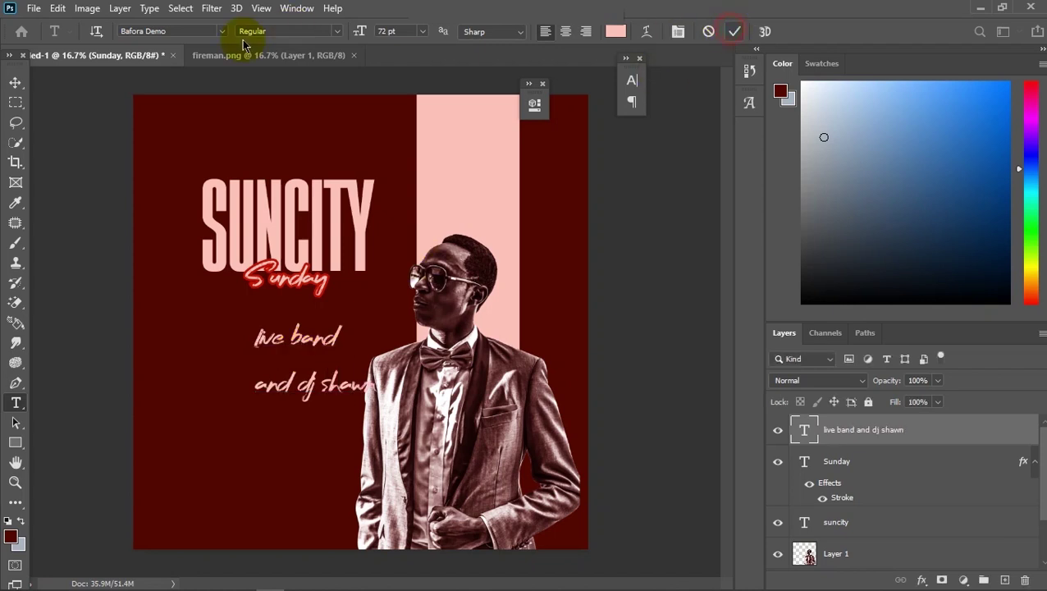
Set the event text to Uni Sans Heavy Italic CAPS at 27 pt
click(205, 31)
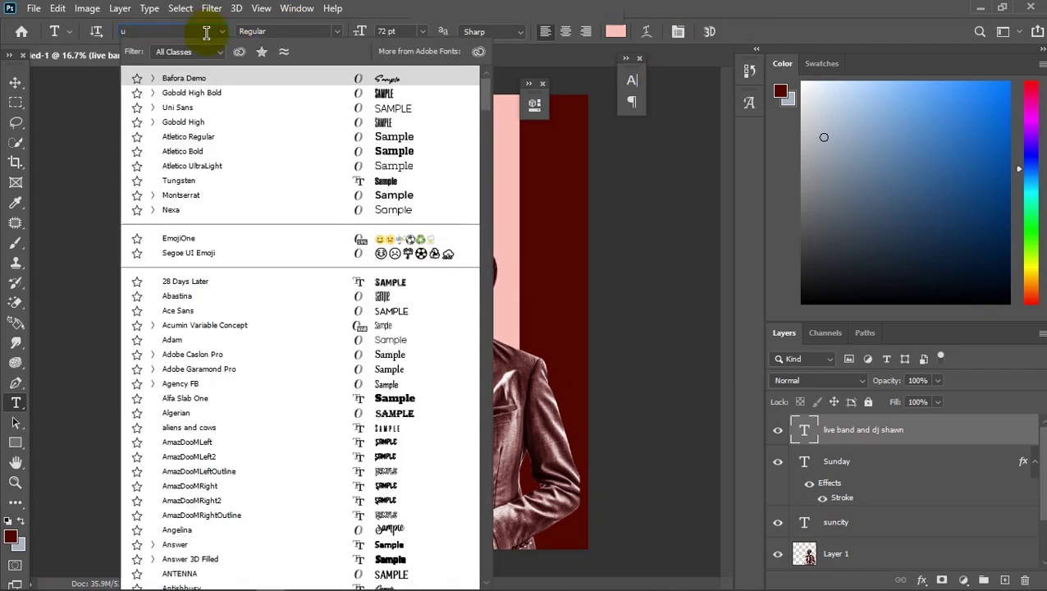
text(un)
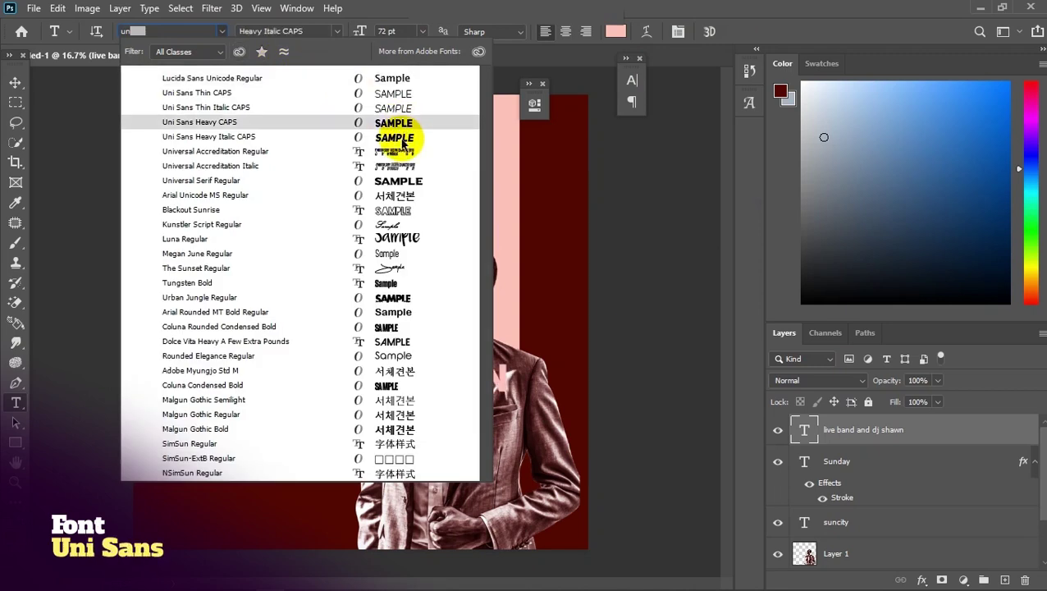
click(400, 138)
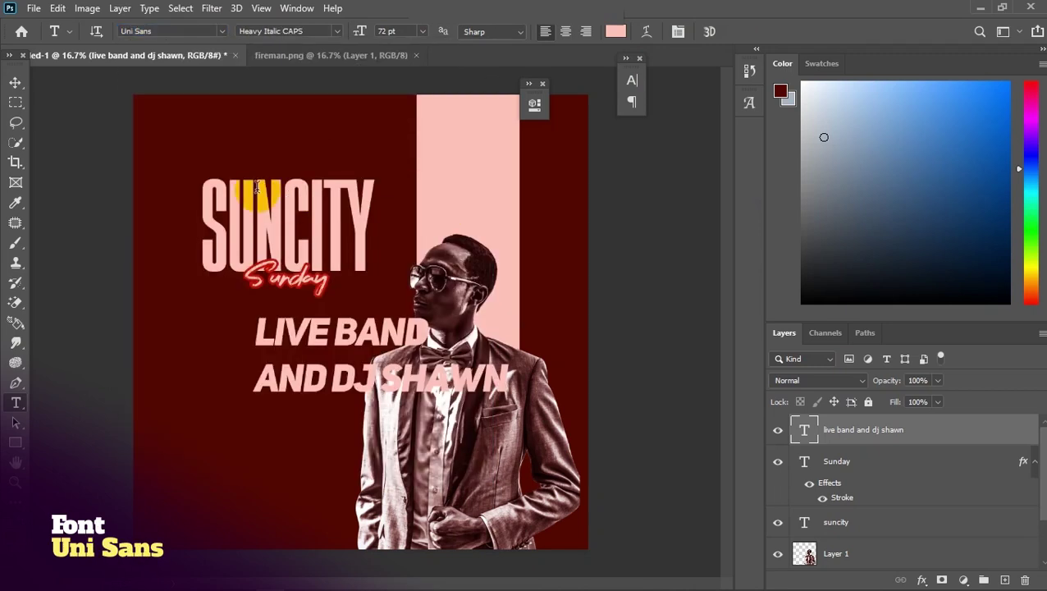
double_click(382, 31)
text(27)
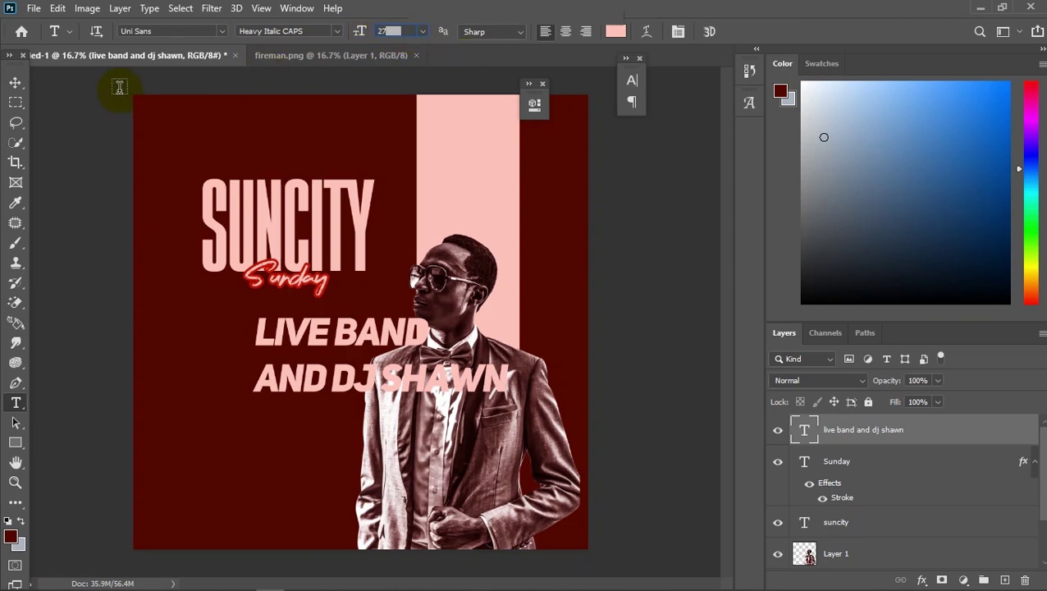
click(15, 82)
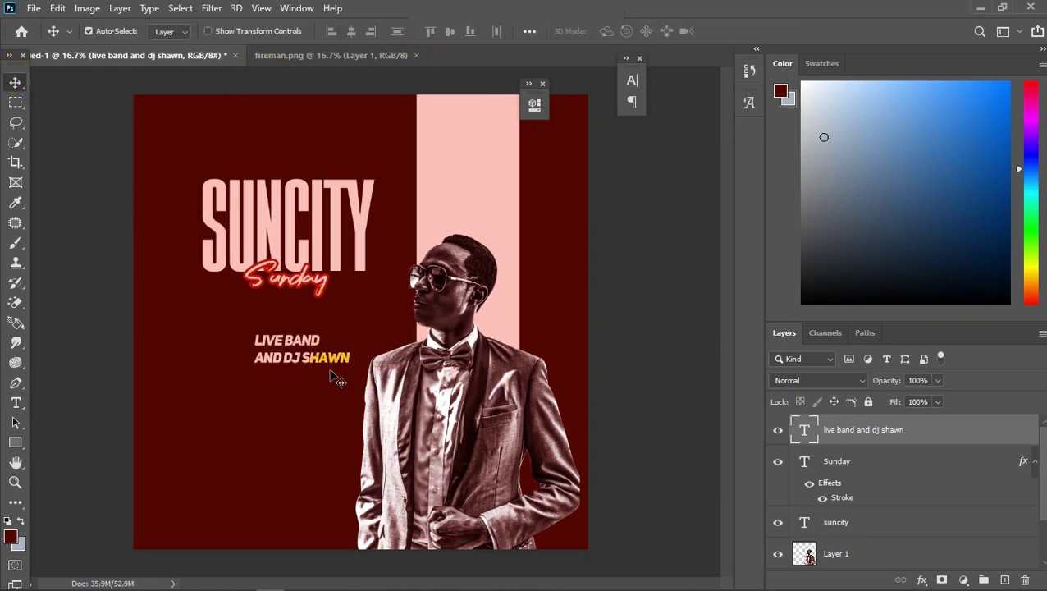
Move the event text up-left under Sunday and select the word LIVE
drag(308, 367, 294, 351)
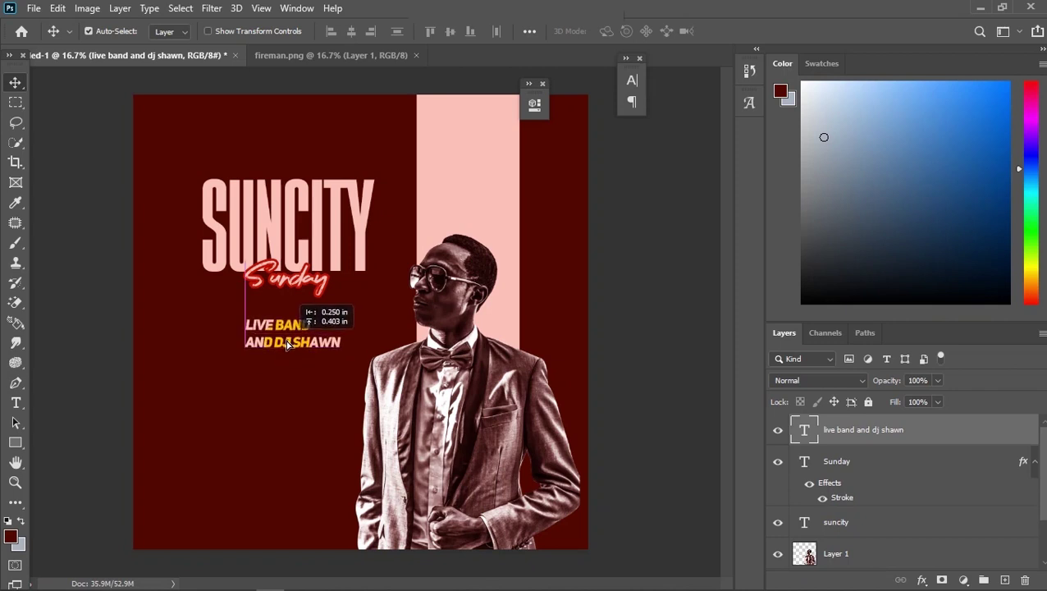
click(14, 404)
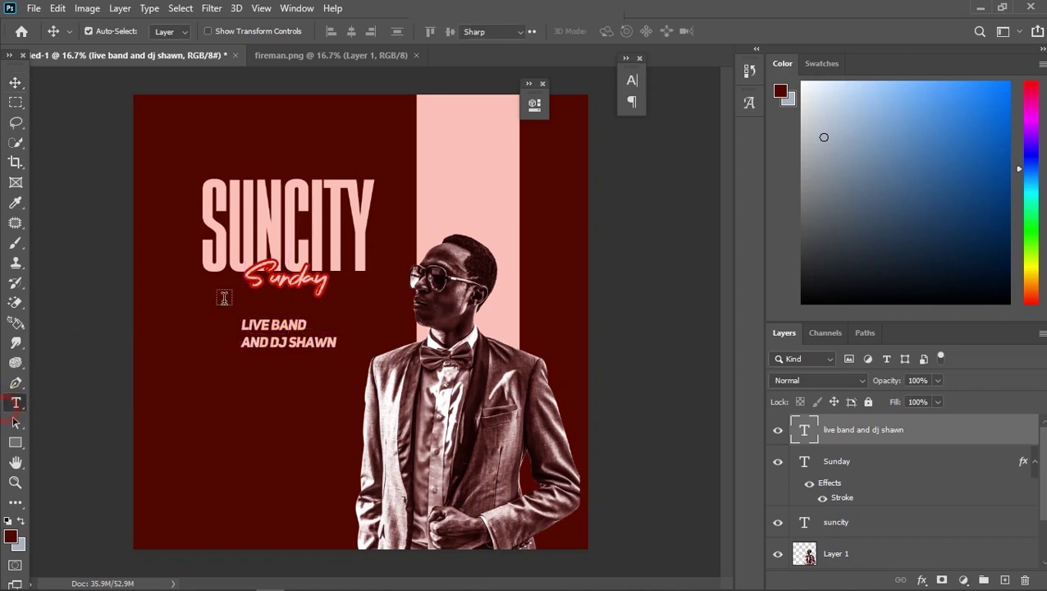
double_click(252, 312)
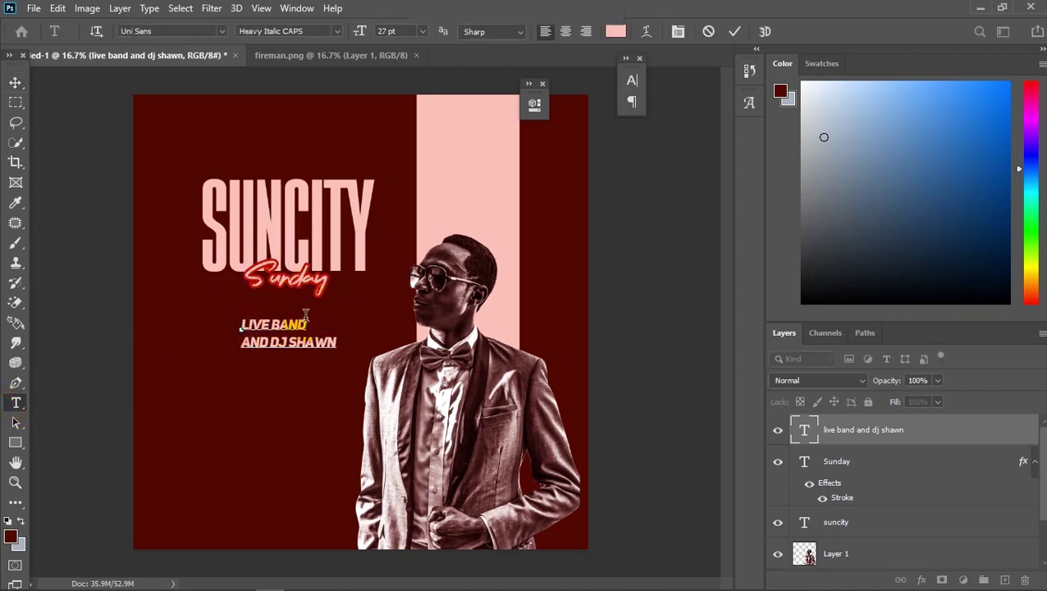
Open the Character panel and centre-align the LIVE BAND AND DJ SHAWN text
click(297, 8)
click(369, 190)
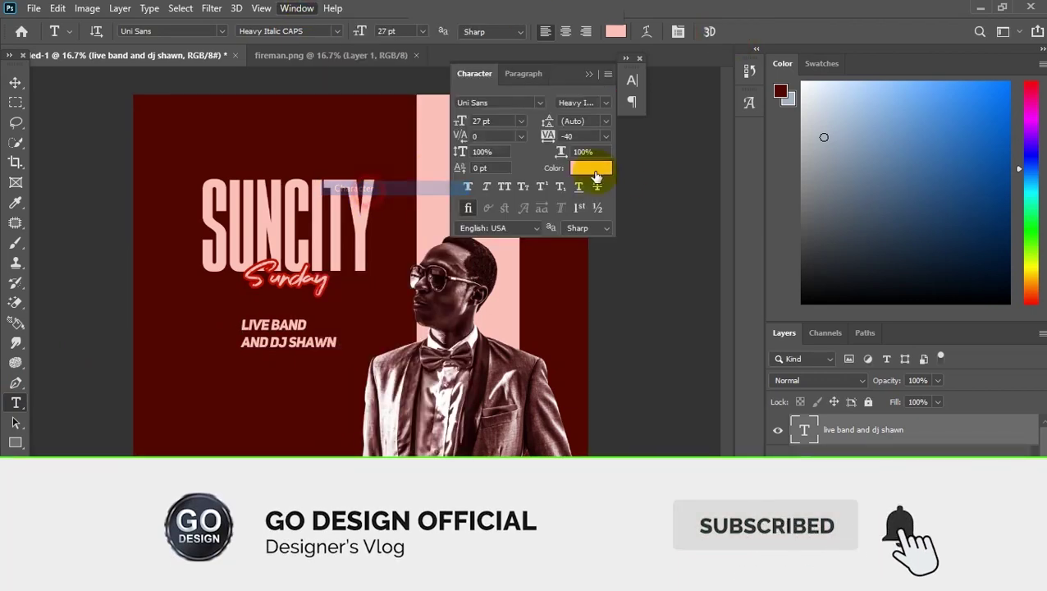
click(517, 82)
click(488, 102)
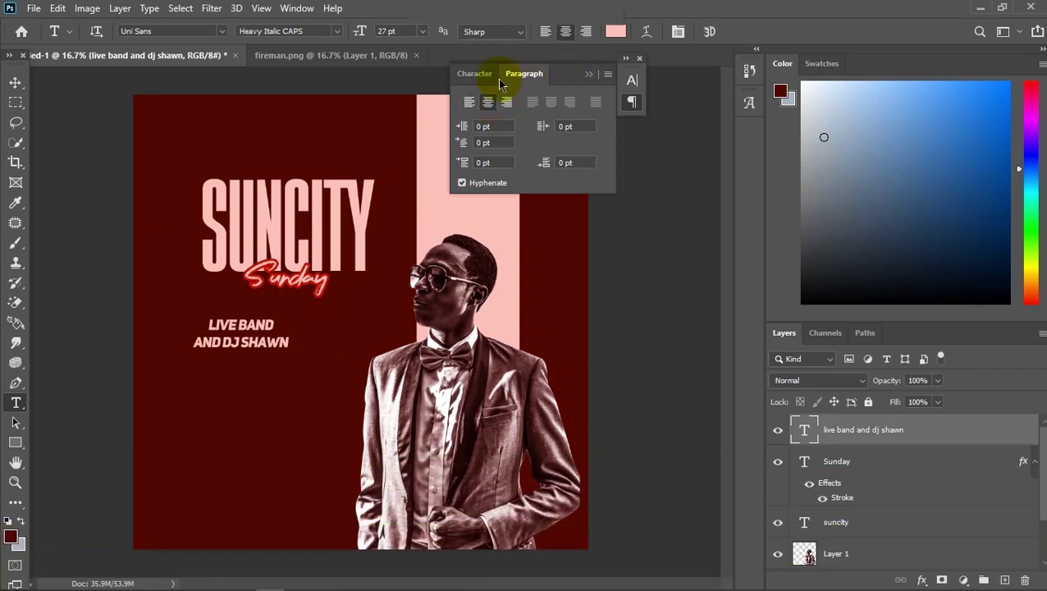
Set the event text leading to 24 pt, after trying 16 and 18 pt
click(474, 73)
click(608, 126)
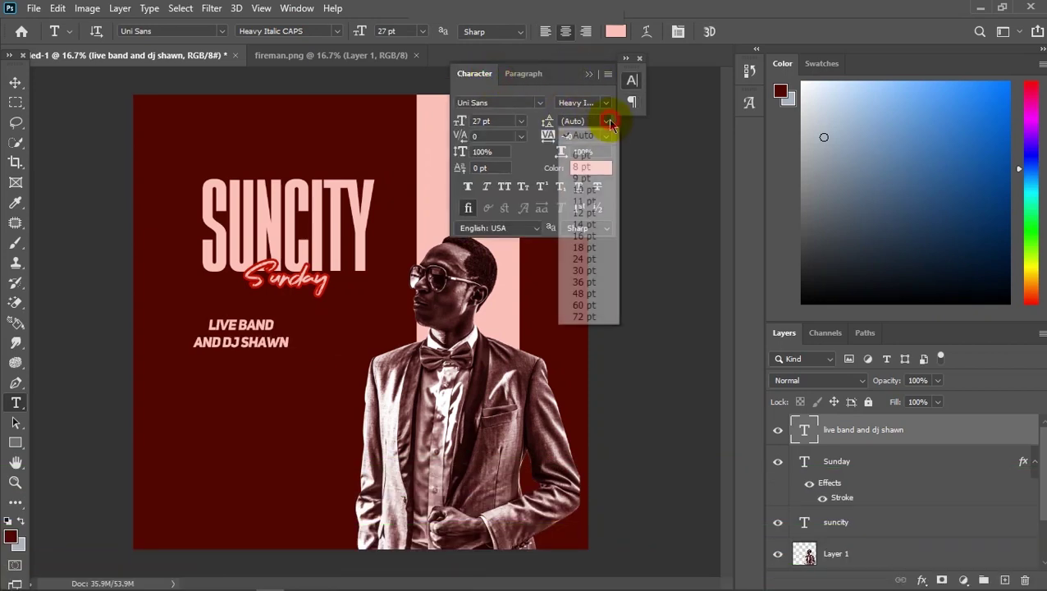
click(587, 243)
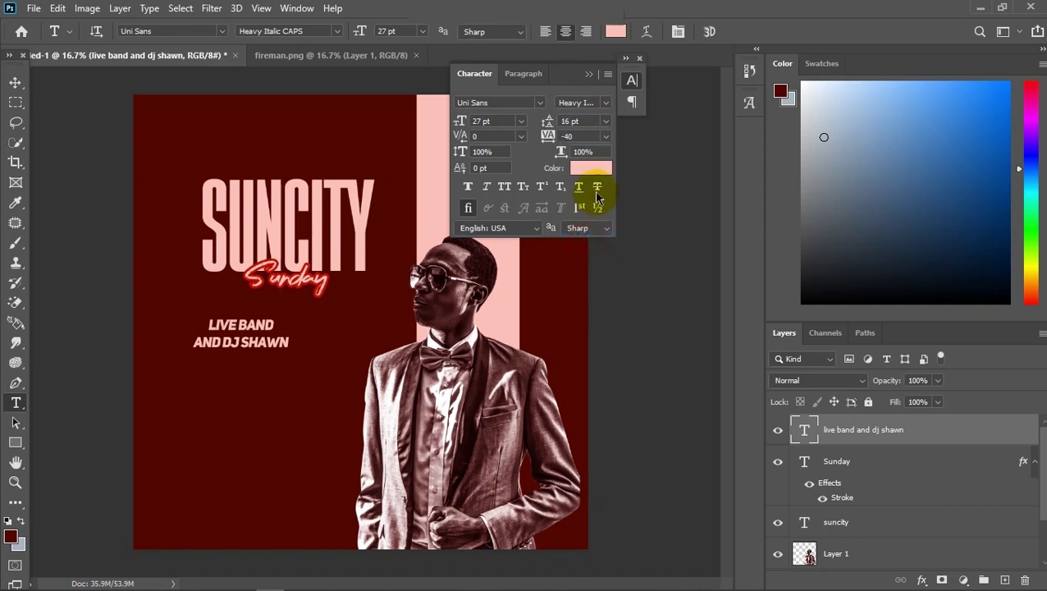
click(608, 126)
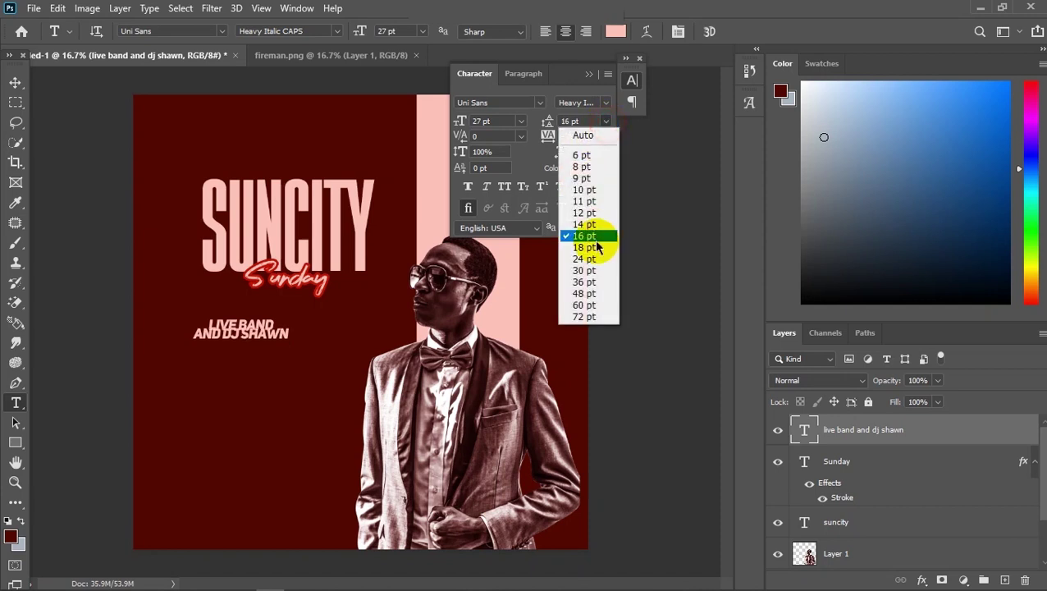
click(584, 247)
click(608, 126)
click(598, 267)
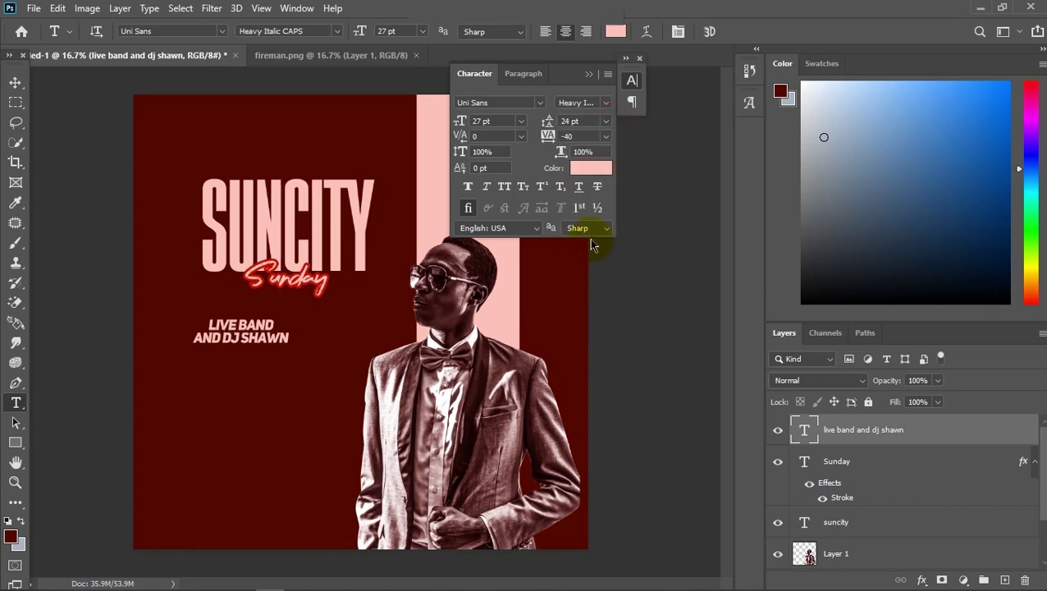
Move the event text up just beneath Sunday and nudge it right
click(16, 83)
drag(264, 328, 297, 314)
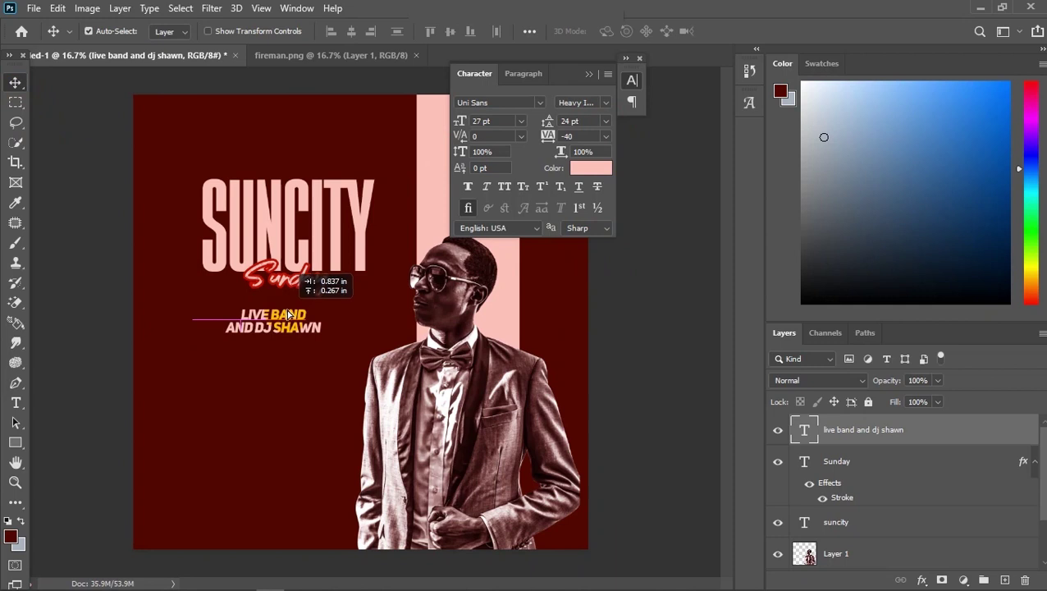
drag(296, 313, 296, 312)
key(Right)
key(Right)
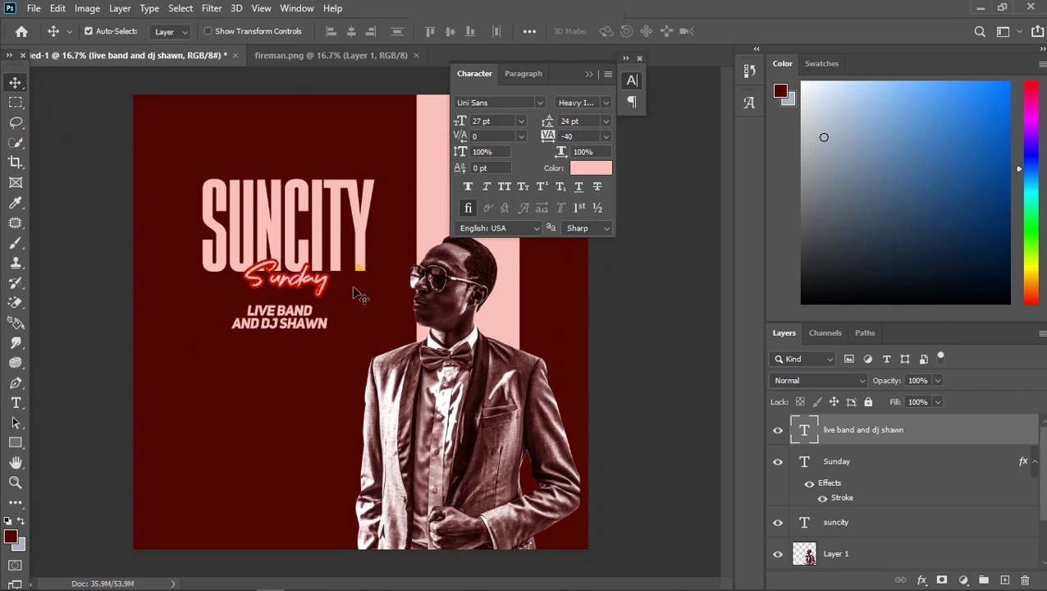
click(16, 443)
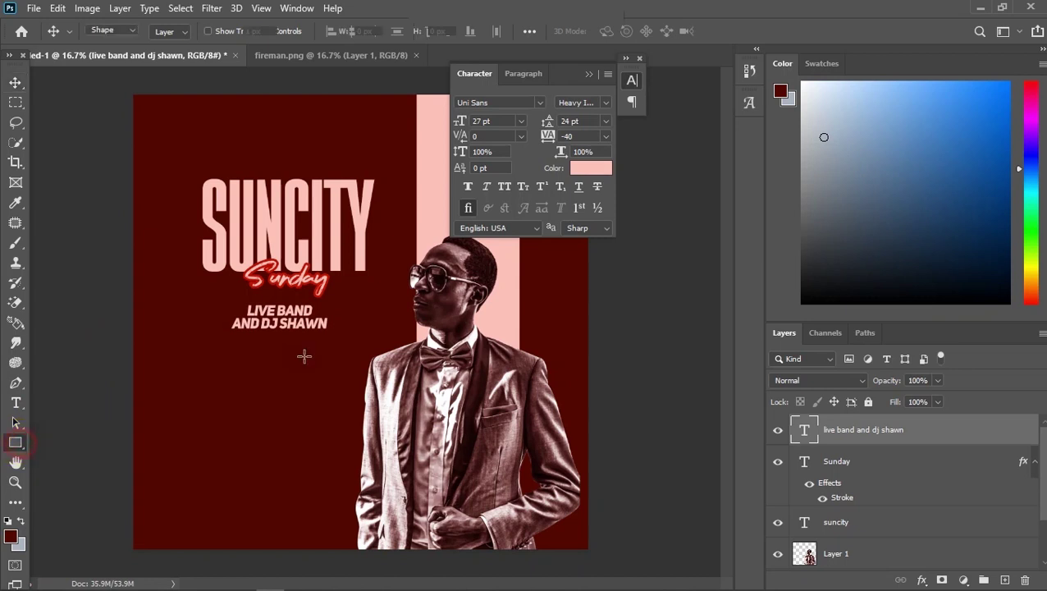
Draw a rectangle below the event text and move the Properties panel aside
drag(232, 344, 321, 362)
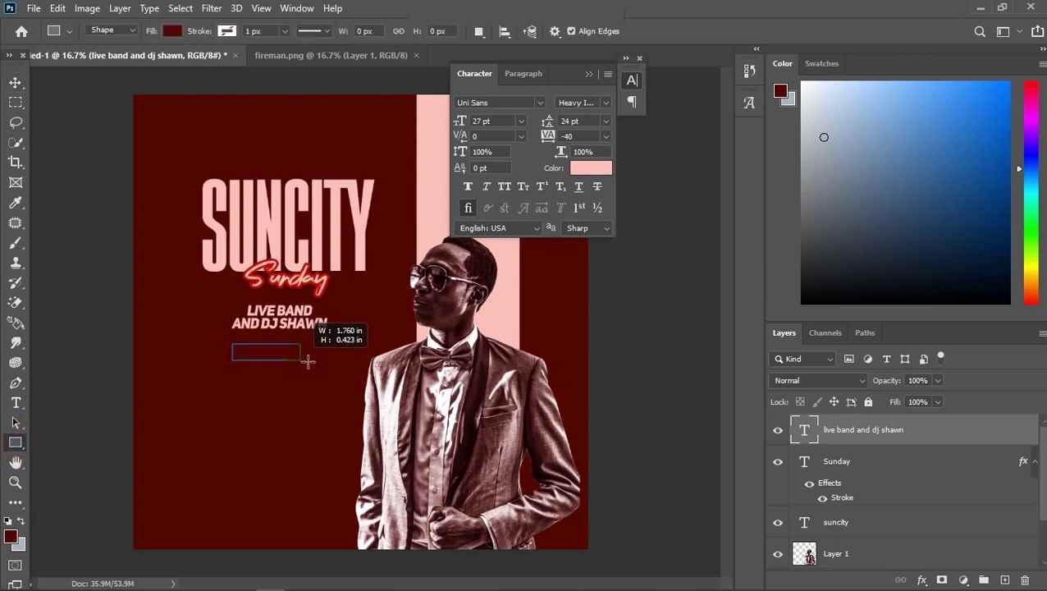
drag(321, 362, 322, 361)
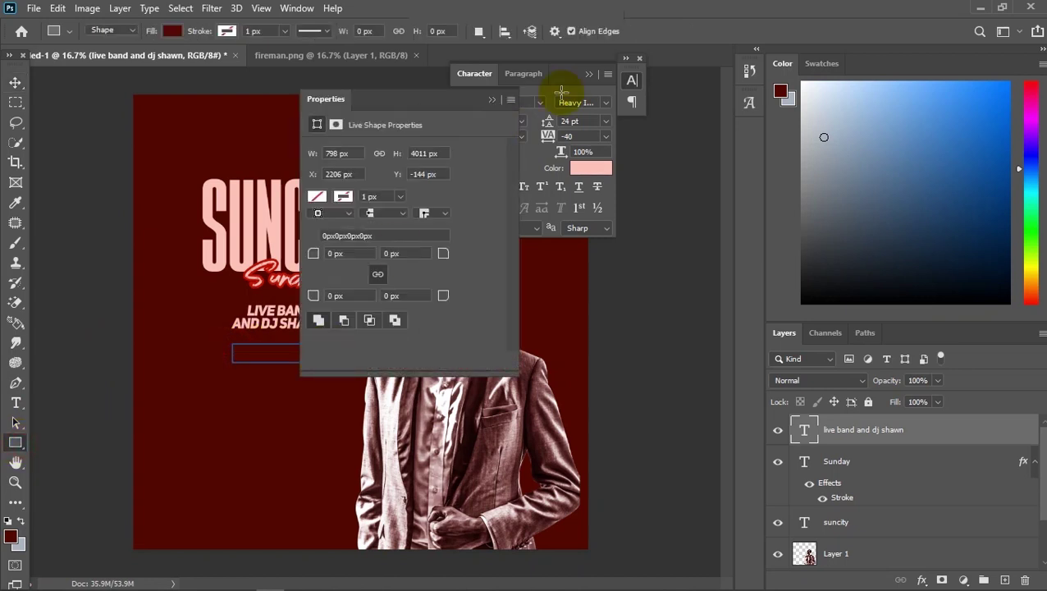
drag(476, 100, 569, 105)
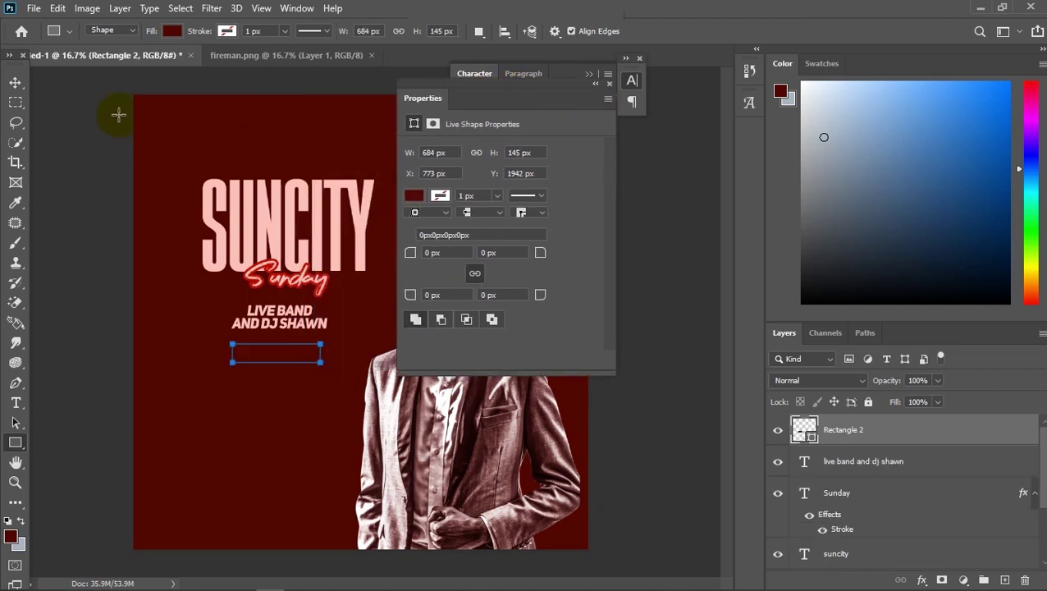
Nudge the LIVE BAND AND DJ SHAWN text down slightly and select Rectangle 2
click(16, 82)
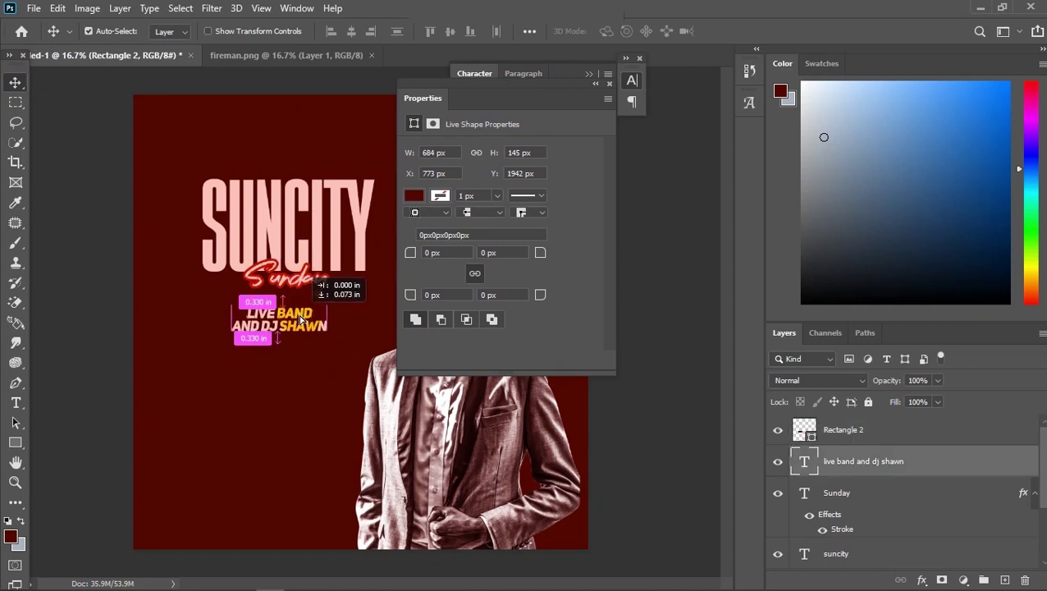
drag(307, 320, 307, 327)
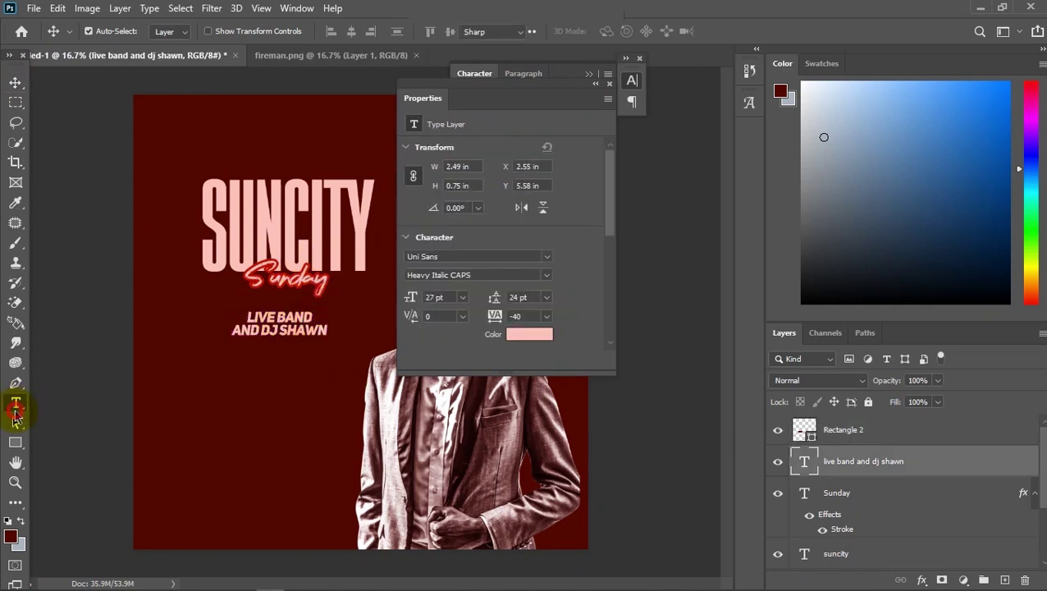
click(16, 402)
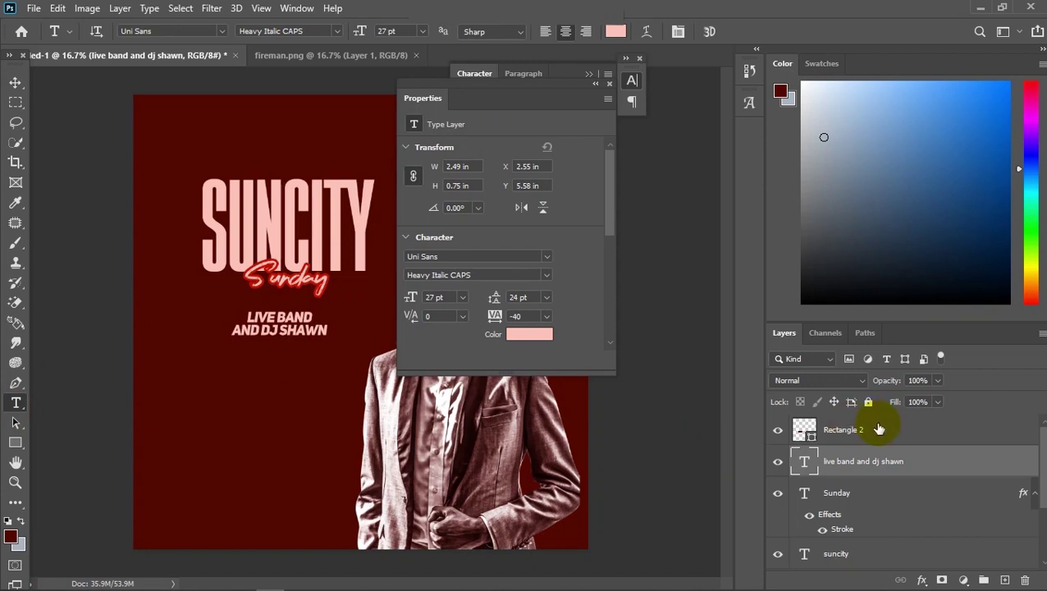
click(877, 432)
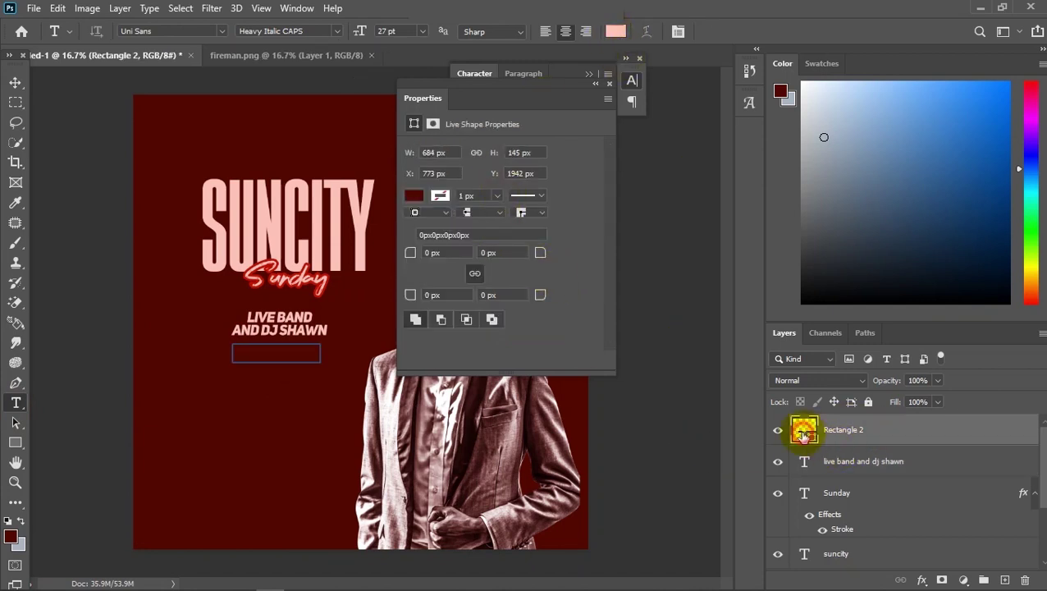
Fill Rectangle 2 with the pink sampled from SUNCITY
double_click(803, 432)
click(321, 240)
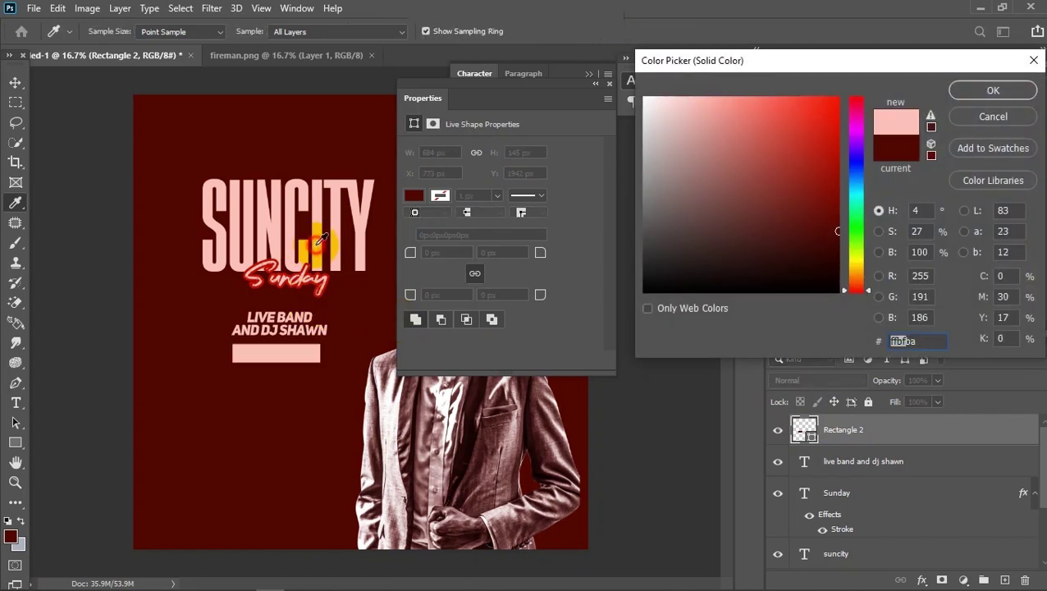
click(993, 90)
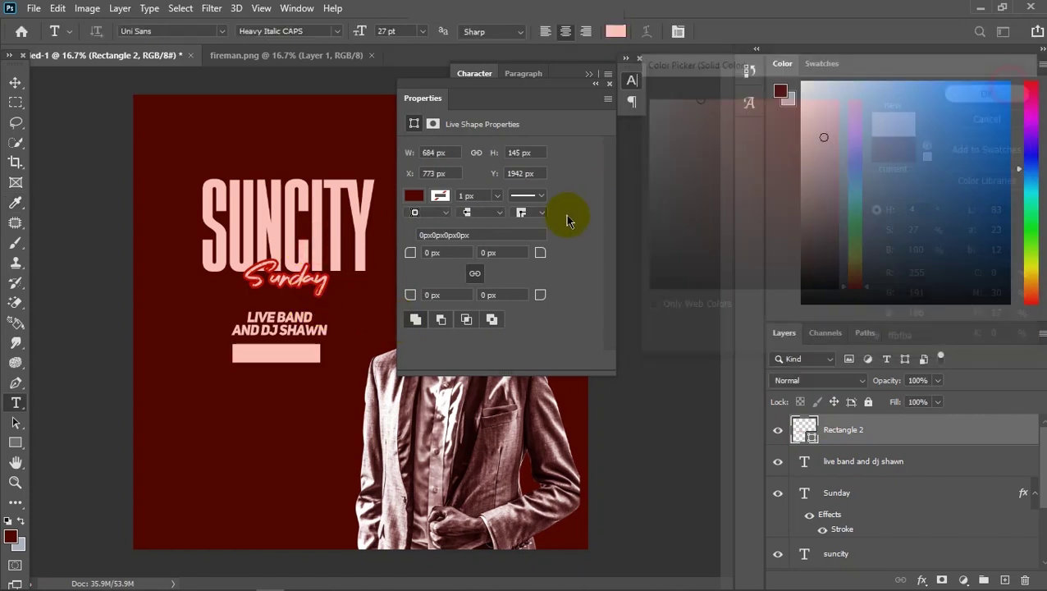
Round the rectangle's corners, set the bottom-left radius to 0 px, and collapse Properties
click(512, 254)
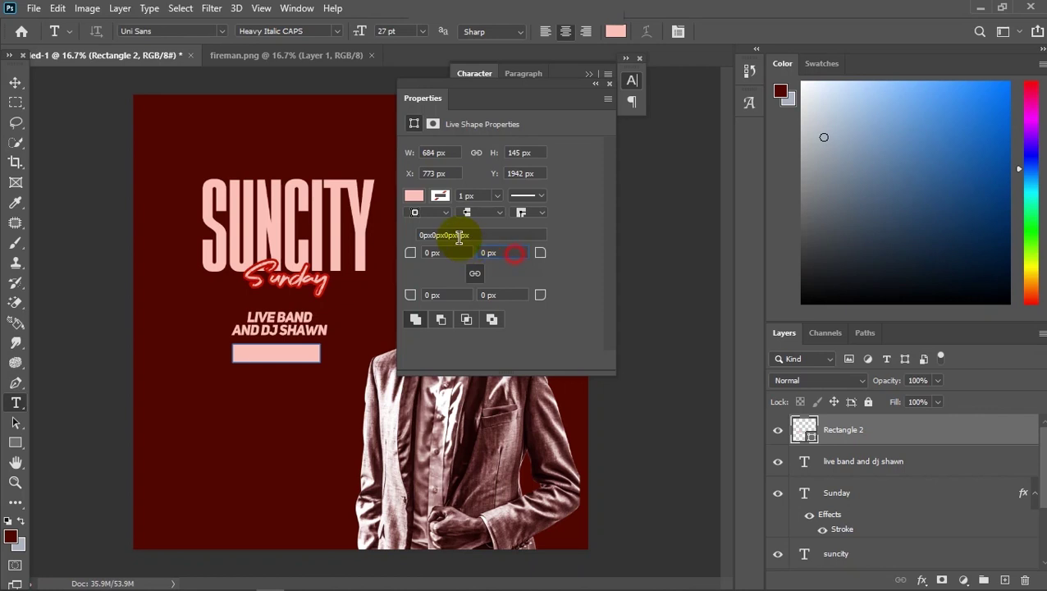
text(88)
click(457, 250)
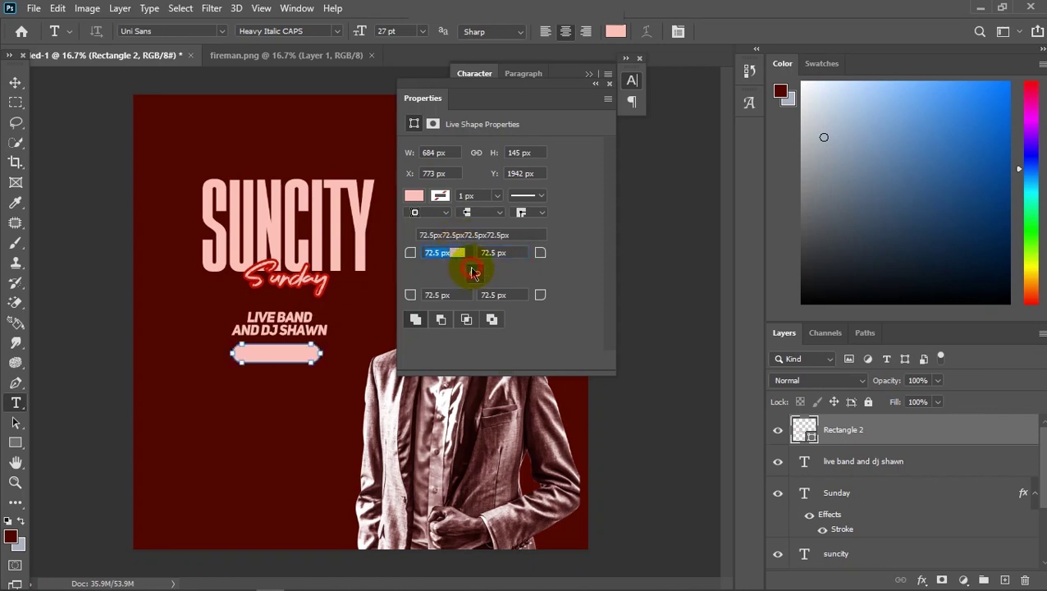
drag(461, 295, 386, 294)
text(0)
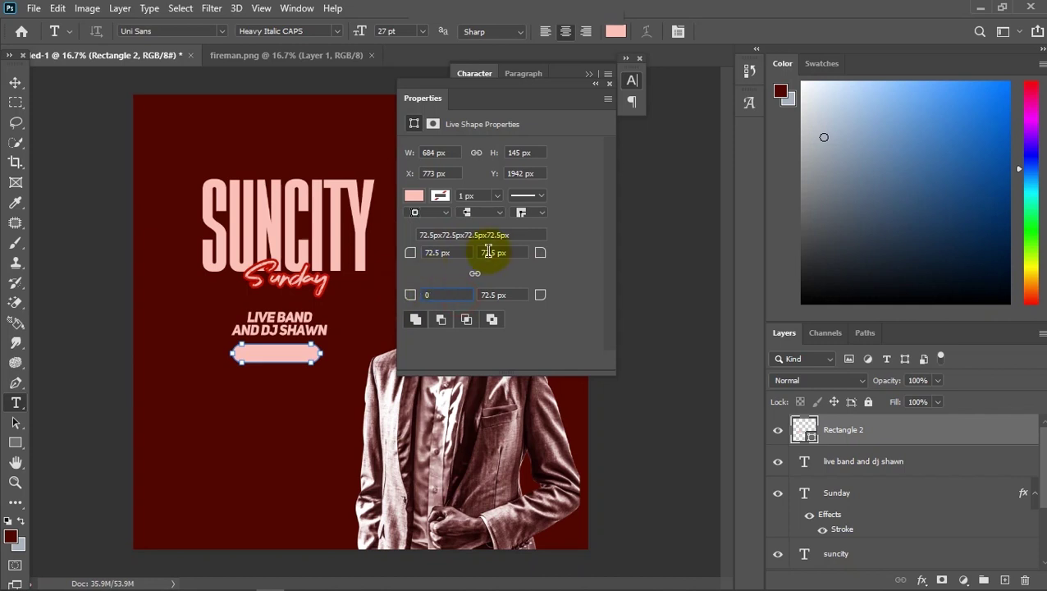
click(457, 253)
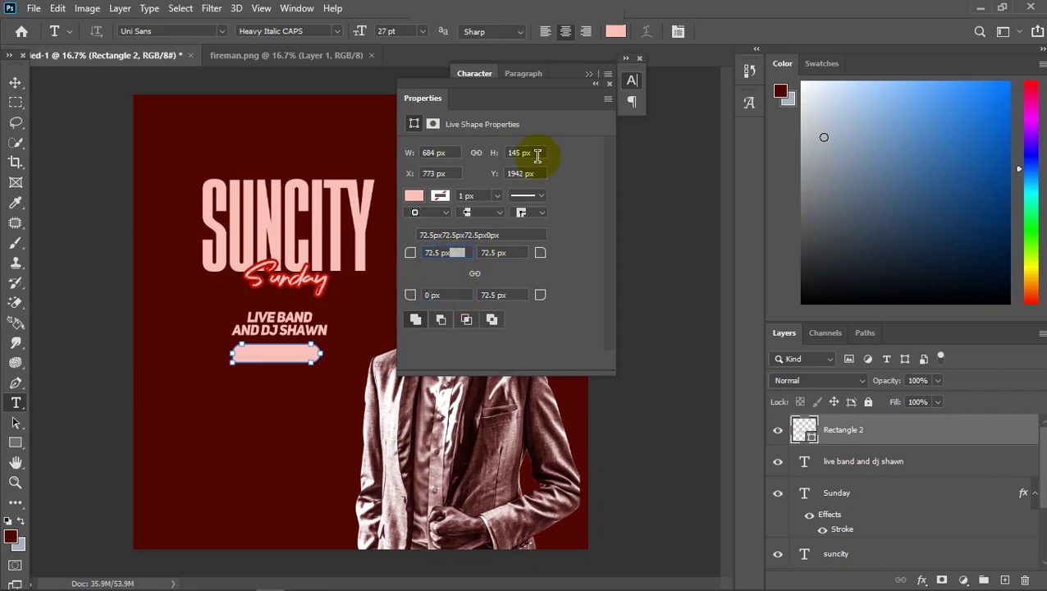
double_click(596, 85)
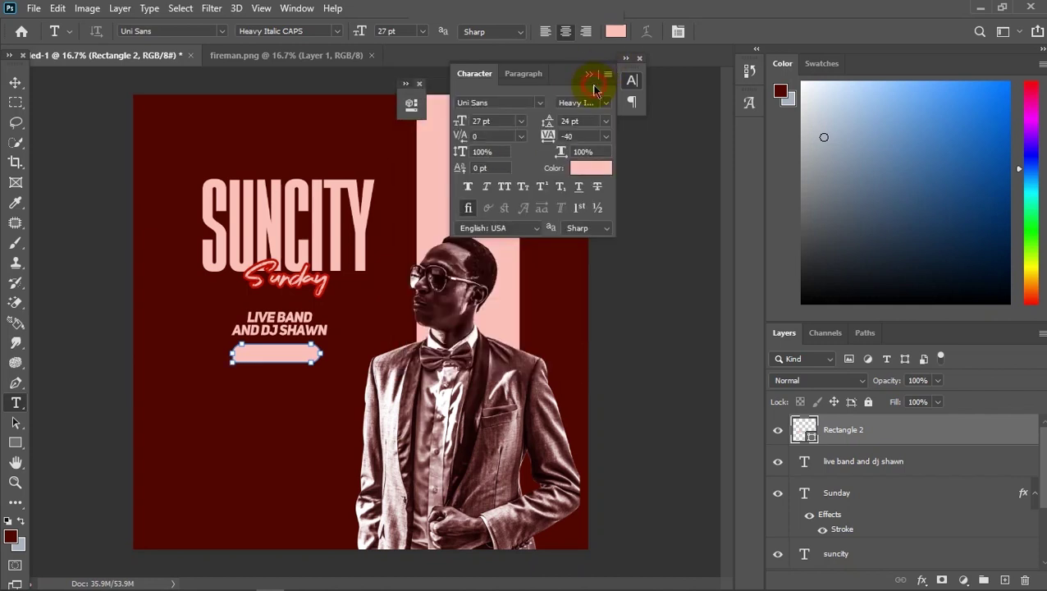
click(13, 85)
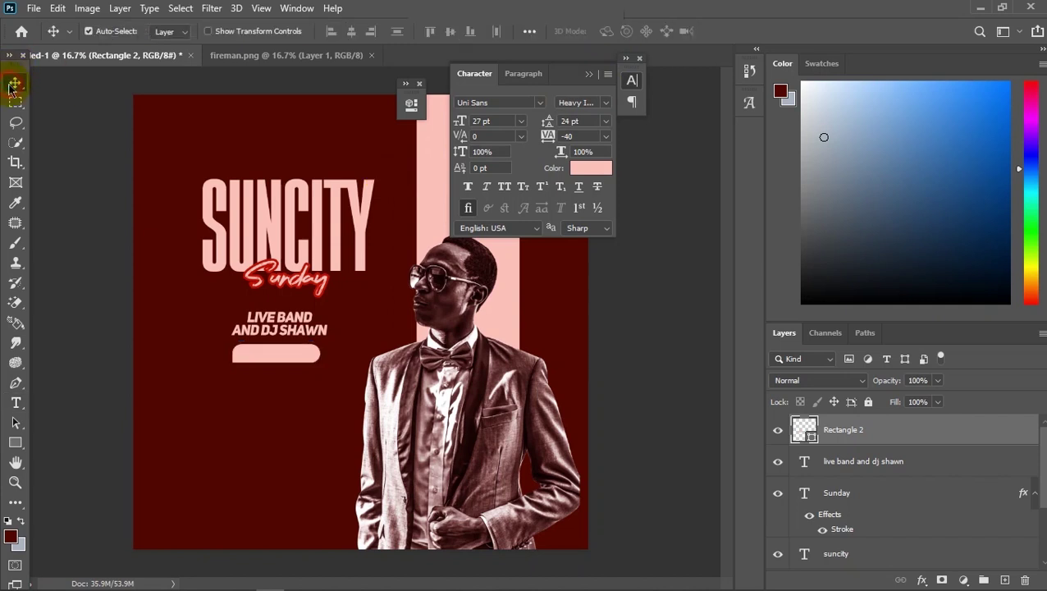
Add a 'FREE ENTRY' text line below the pink rounded bar
click(15, 402)
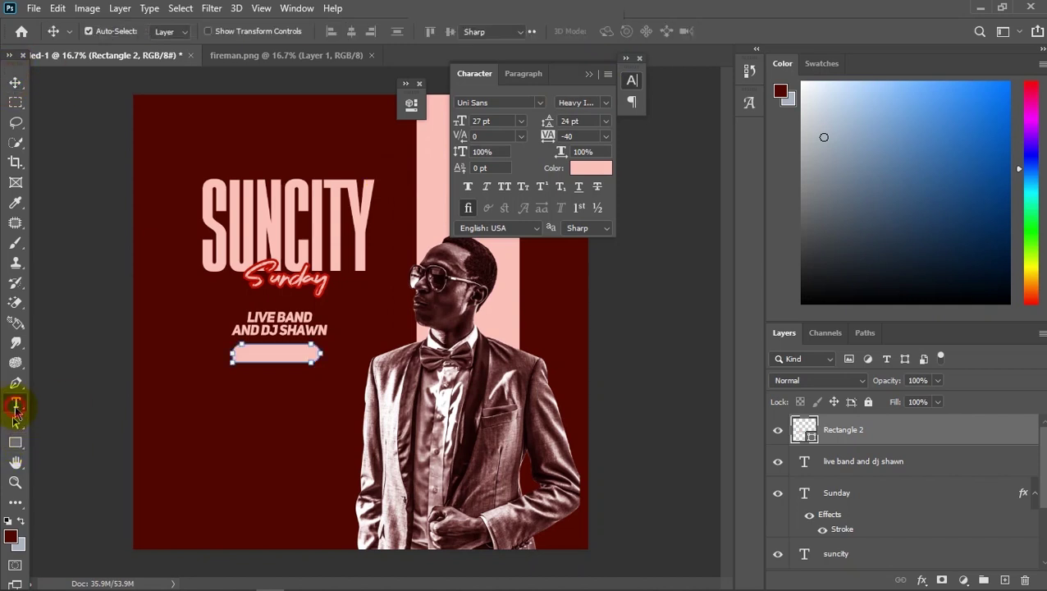
click(15, 85)
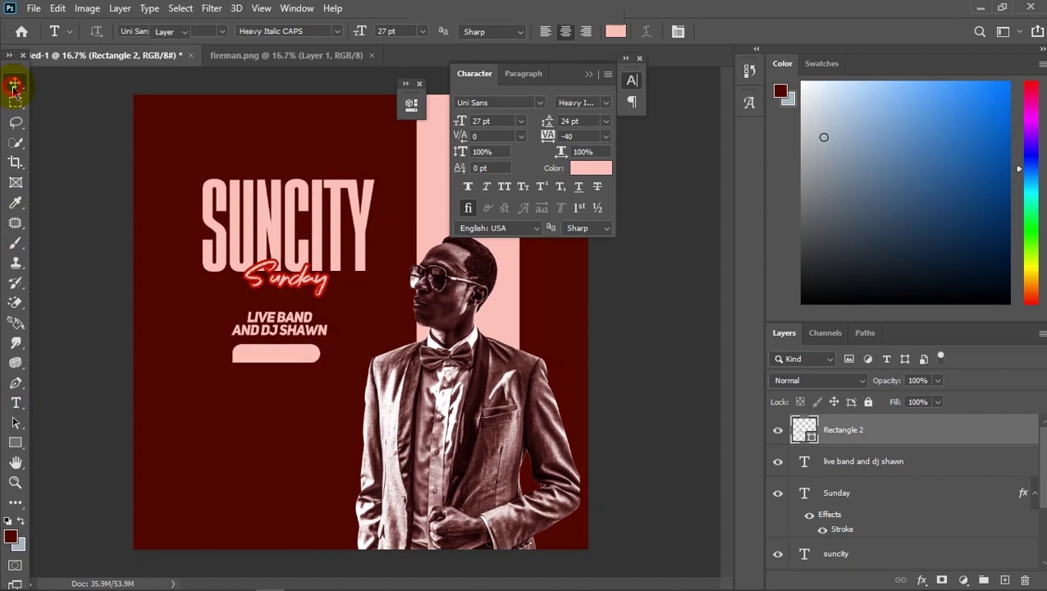
click(22, 416)
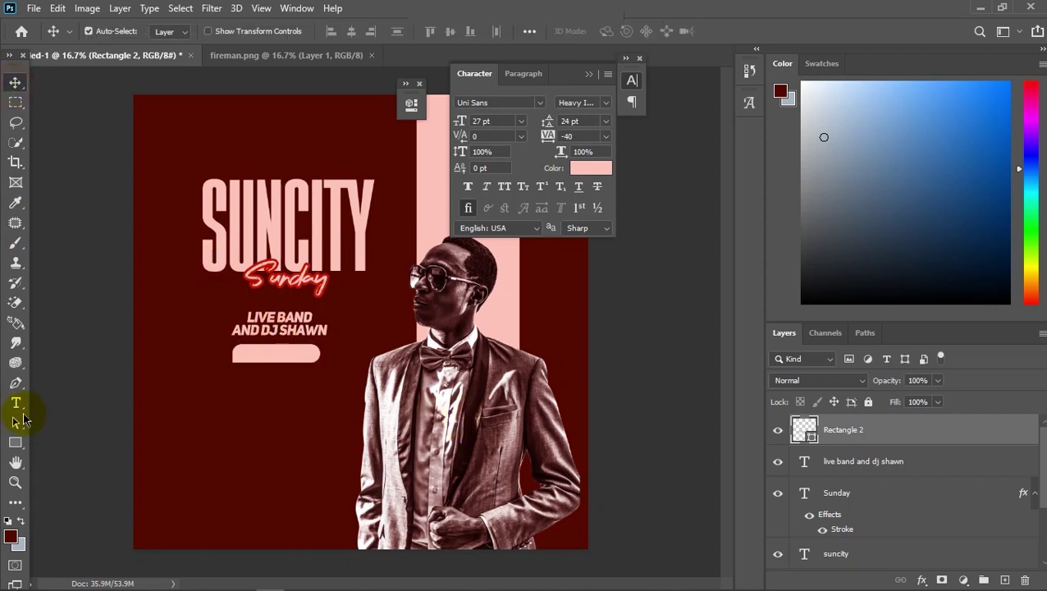
click(226, 397)
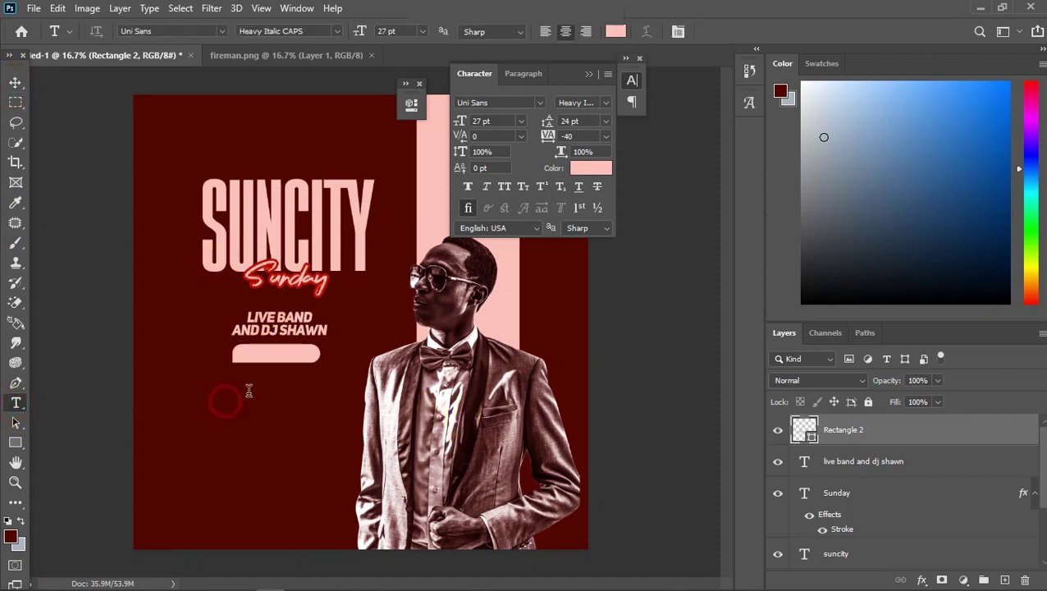
text(FREE EN)
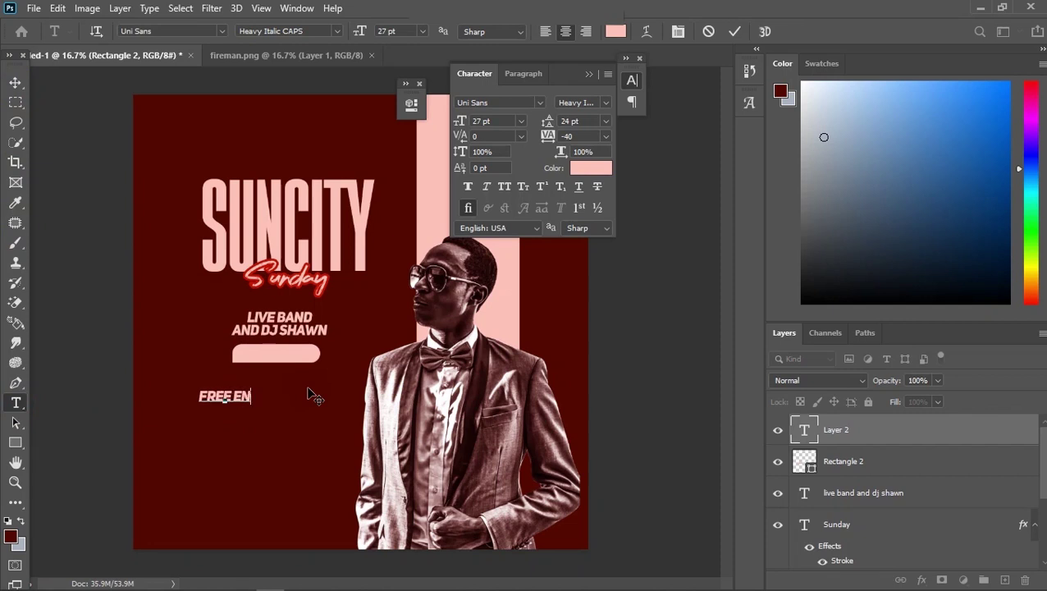
text(RU)
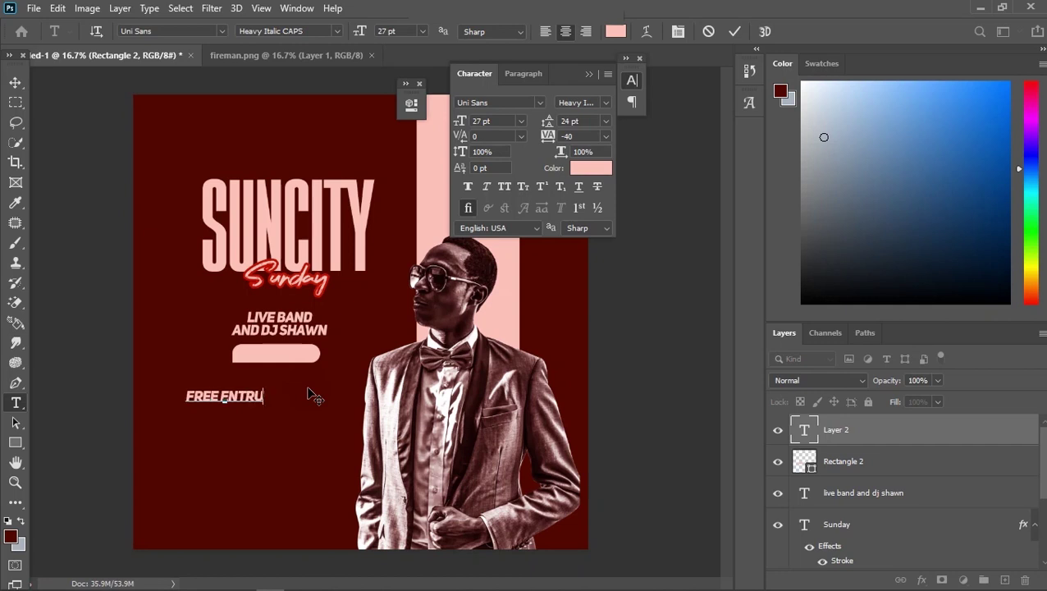
key(BackSpace)
text(Y)
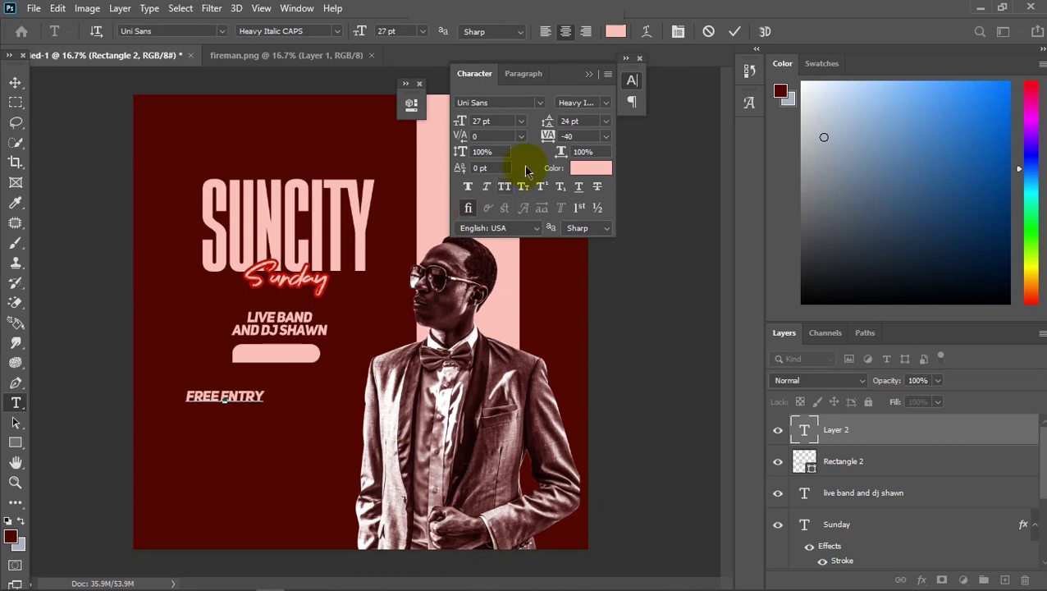
click(735, 35)
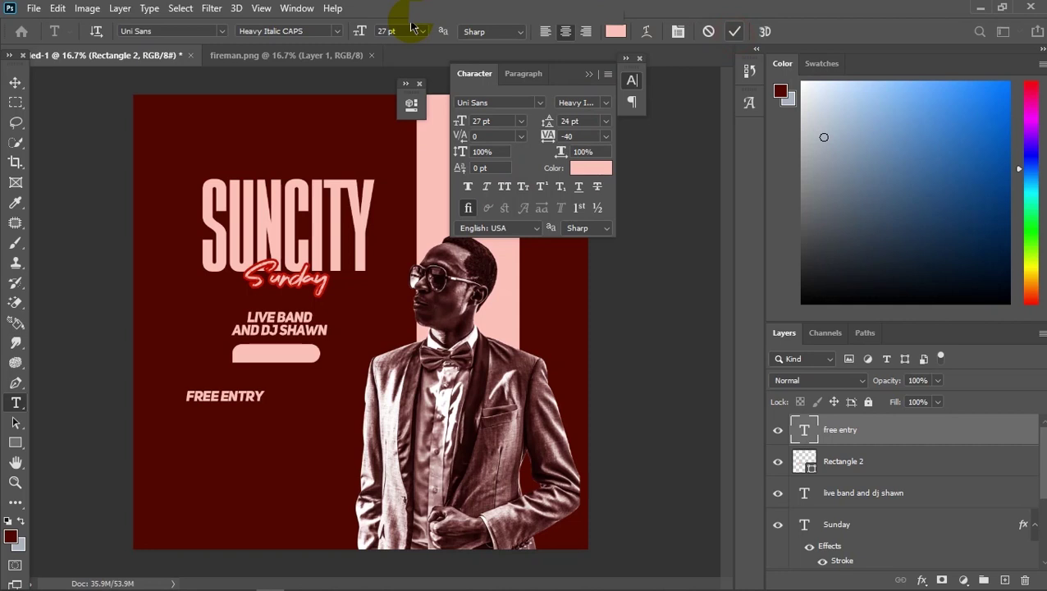
click(17, 86)
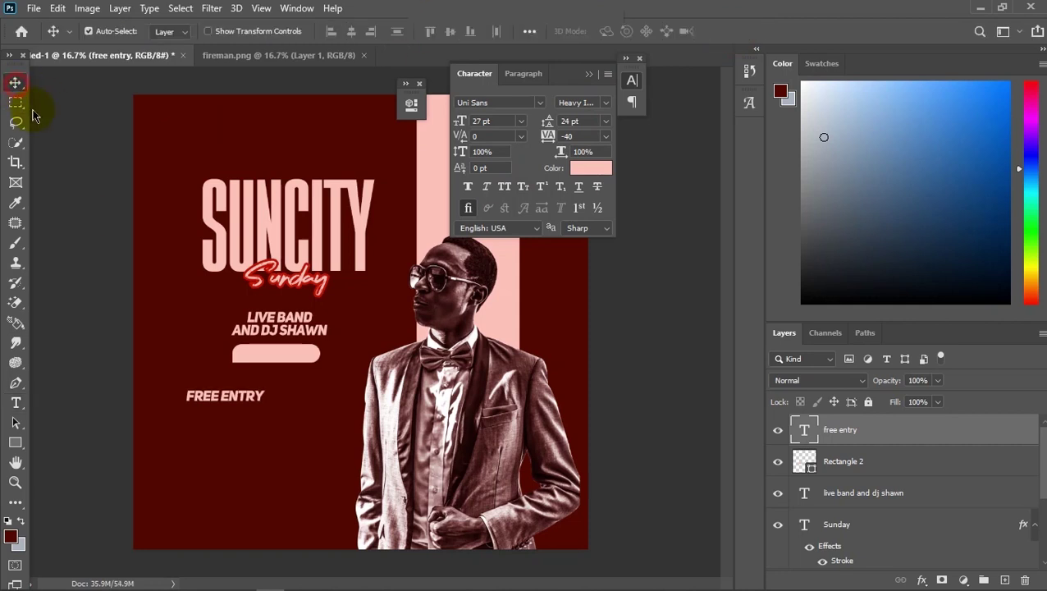
Move FREE ENTRY onto the pink pill and colour it dark red #500600
drag(249, 406, 300, 364)
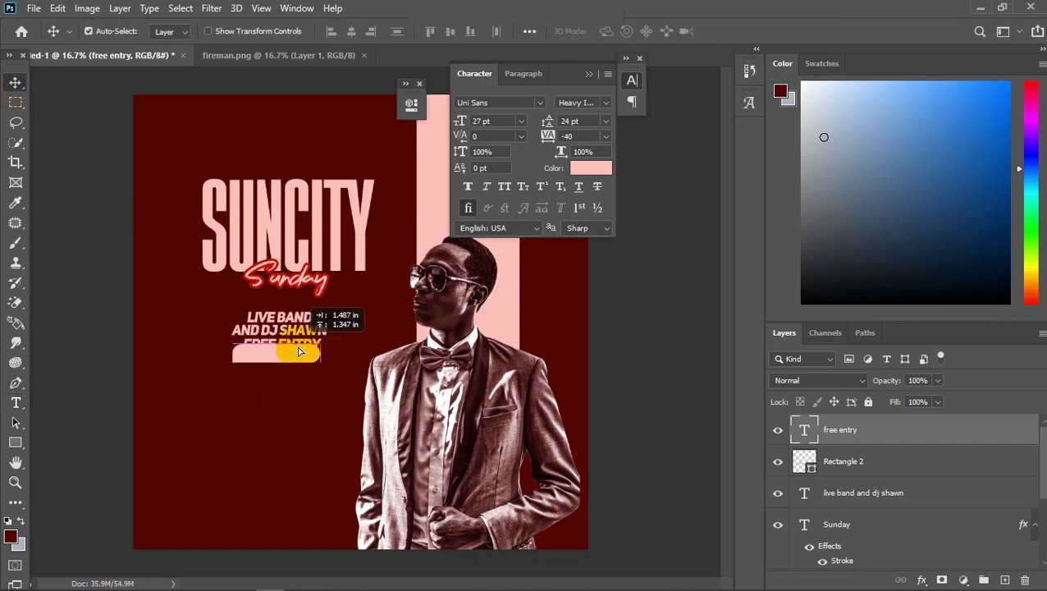
click(16, 384)
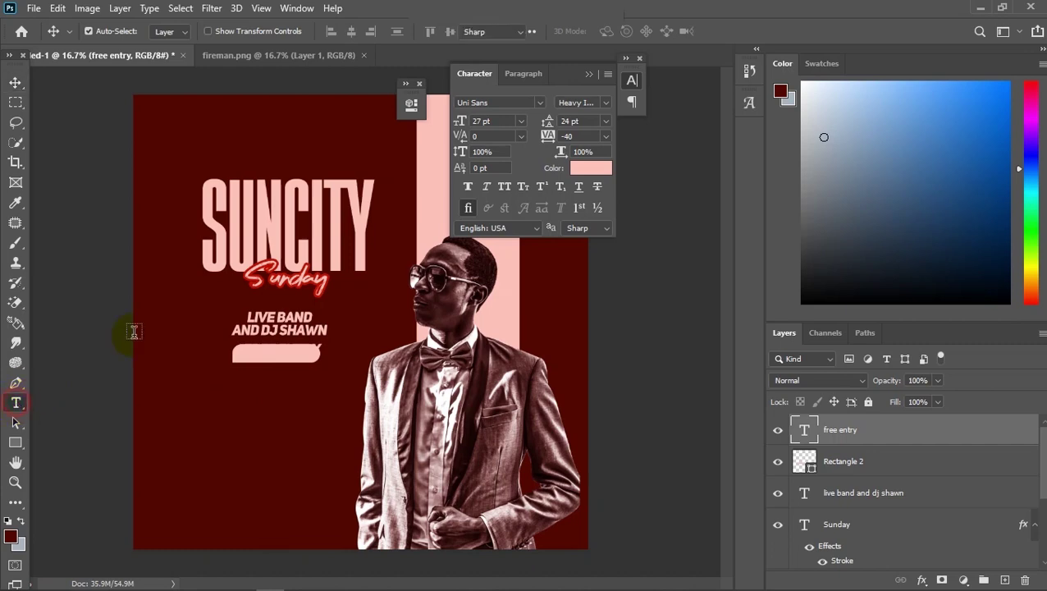
click(16, 402)
click(615, 31)
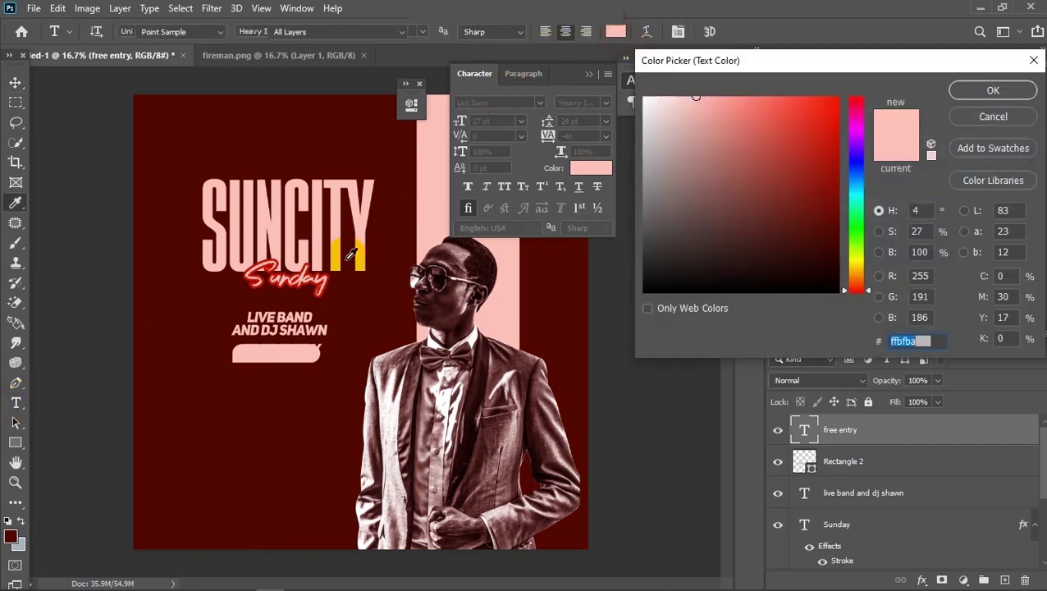
click(374, 279)
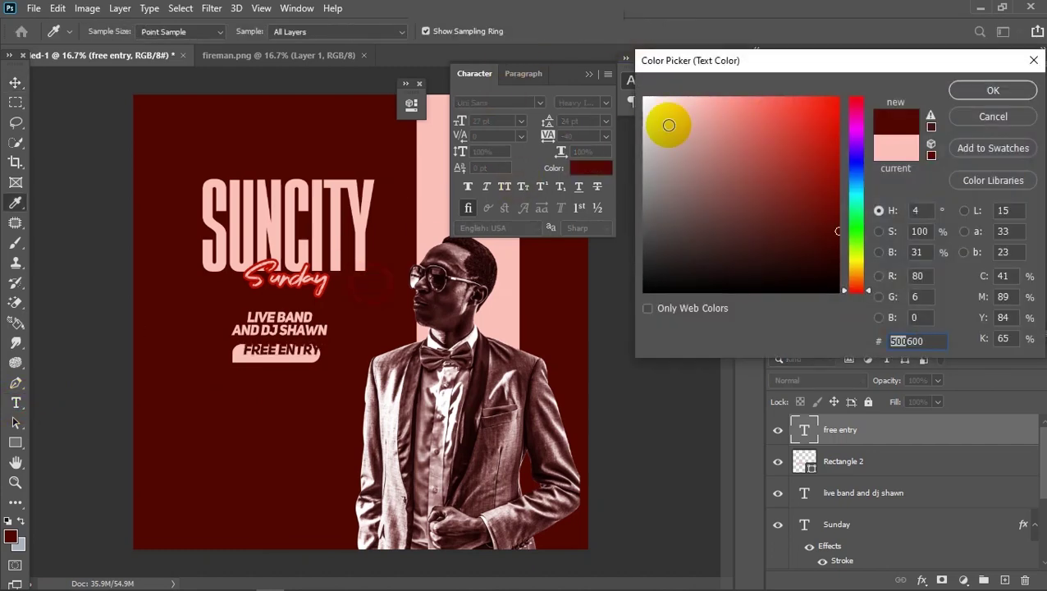
click(993, 90)
Set FREE ENTRY to 24 pt and nudge it up and left into place
click(422, 31)
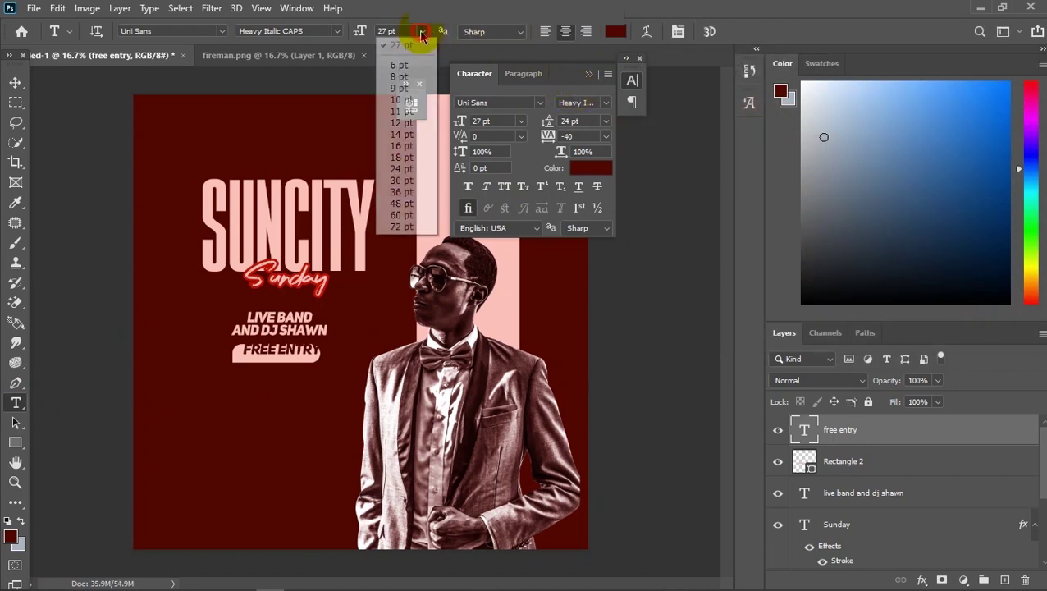
click(401, 168)
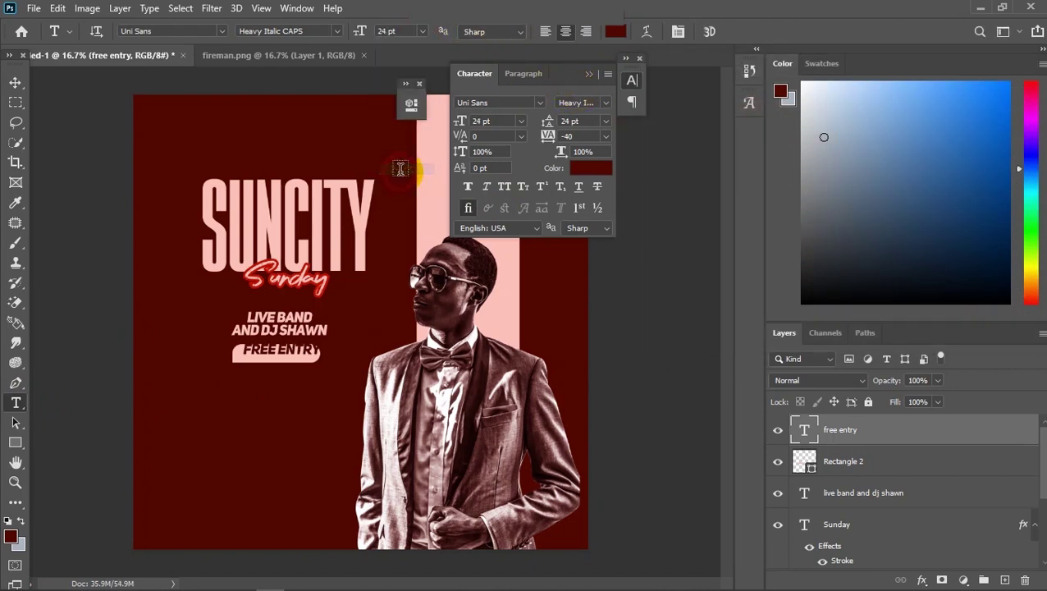
click(14, 85)
key(Up)
key(Up)
key(Up)
key(Left)
key(Left)
key(Left)
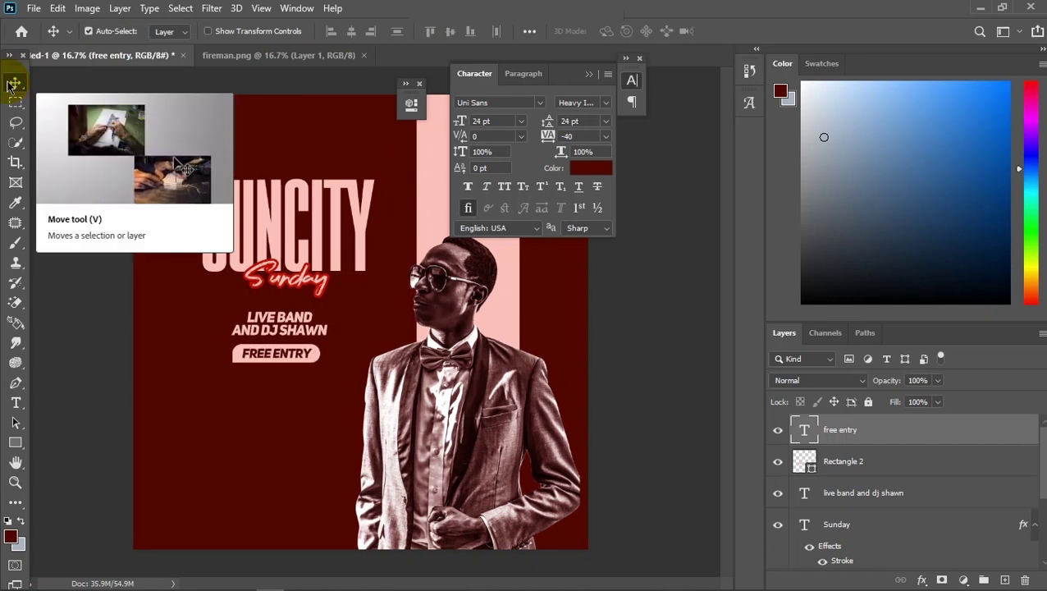
Try a brighter red for FREE ENTRY, then cancel to keep dark red
click(17, 402)
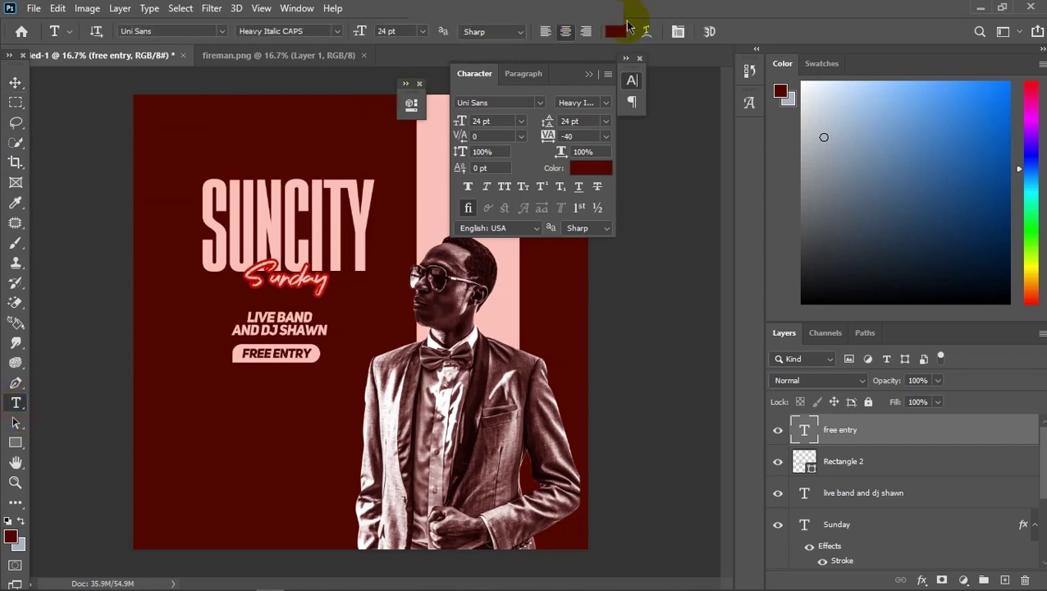
click(617, 32)
mouse_move(823, 140)
mouse_down()
mouse_move(795, 112)
mouse_move(832, 49)
mouse_up()
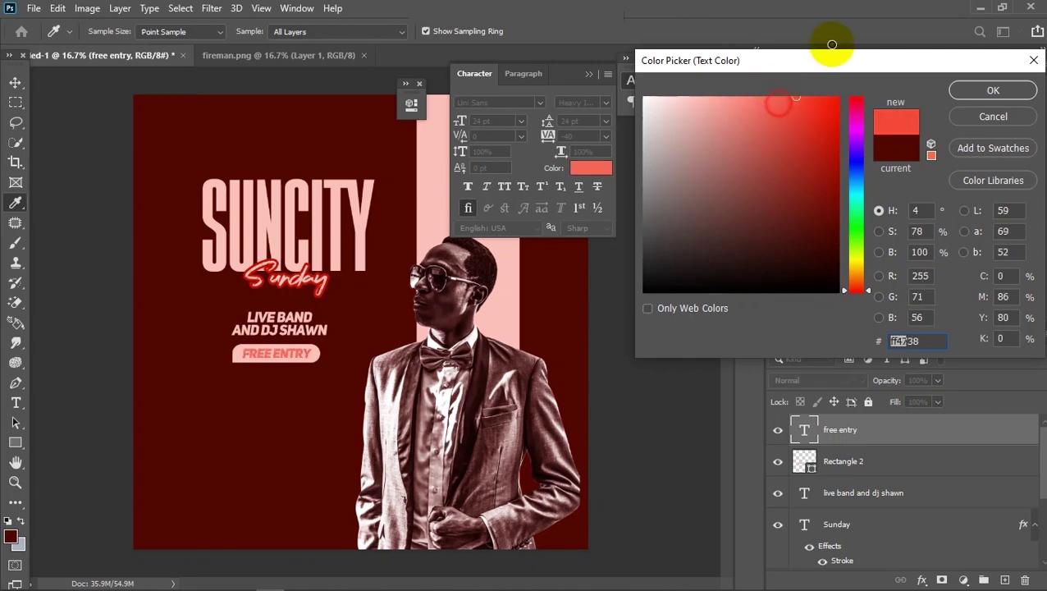
click(975, 119)
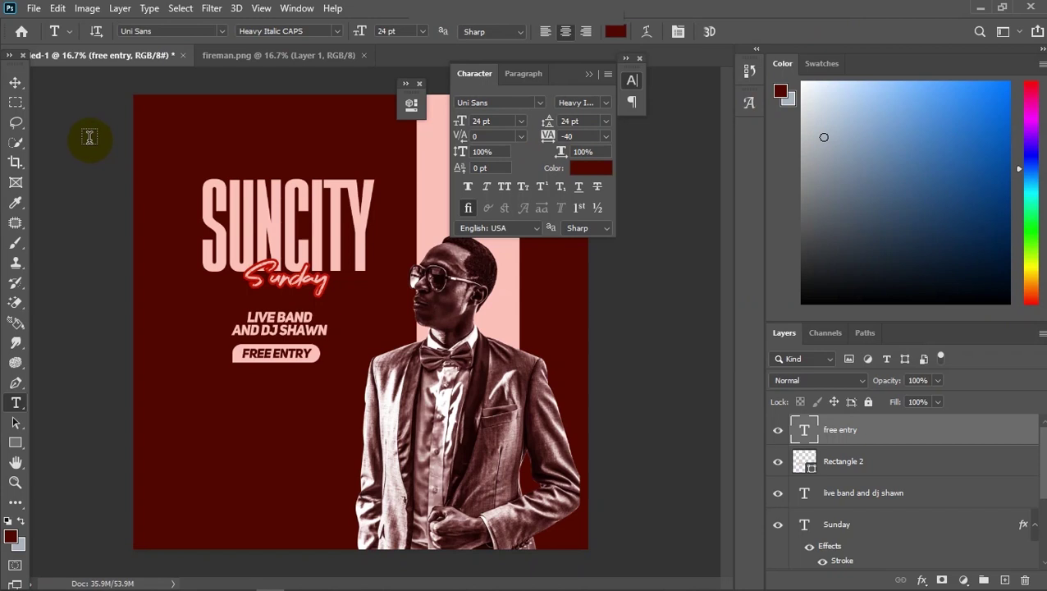
click(15, 83)
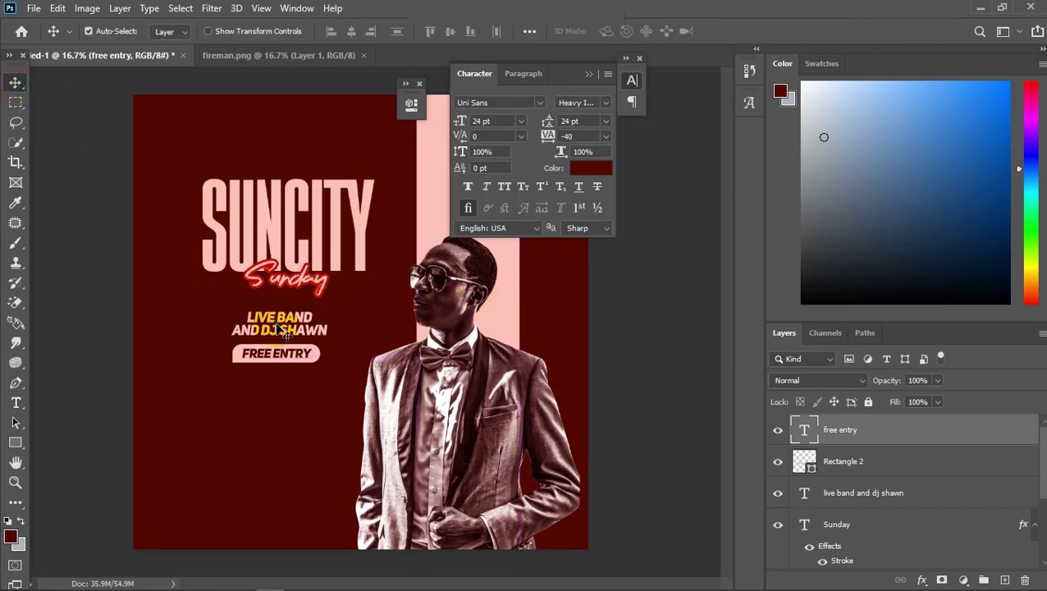
Re-enter and commit the FREE ENTRY and LIVE BAND AND DJ SHAWN text layers
click(15, 402)
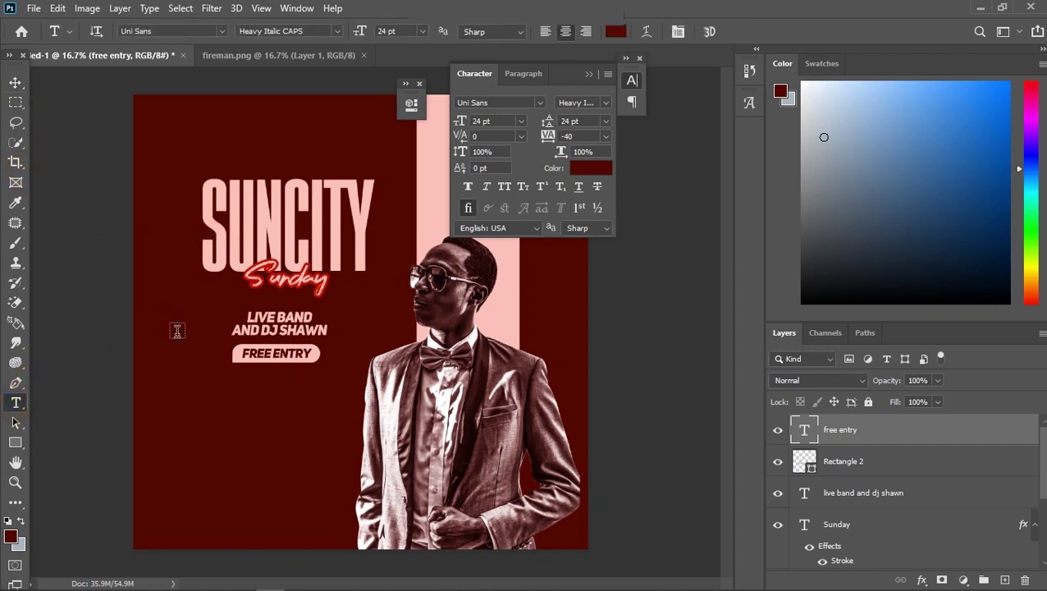
click(278, 352)
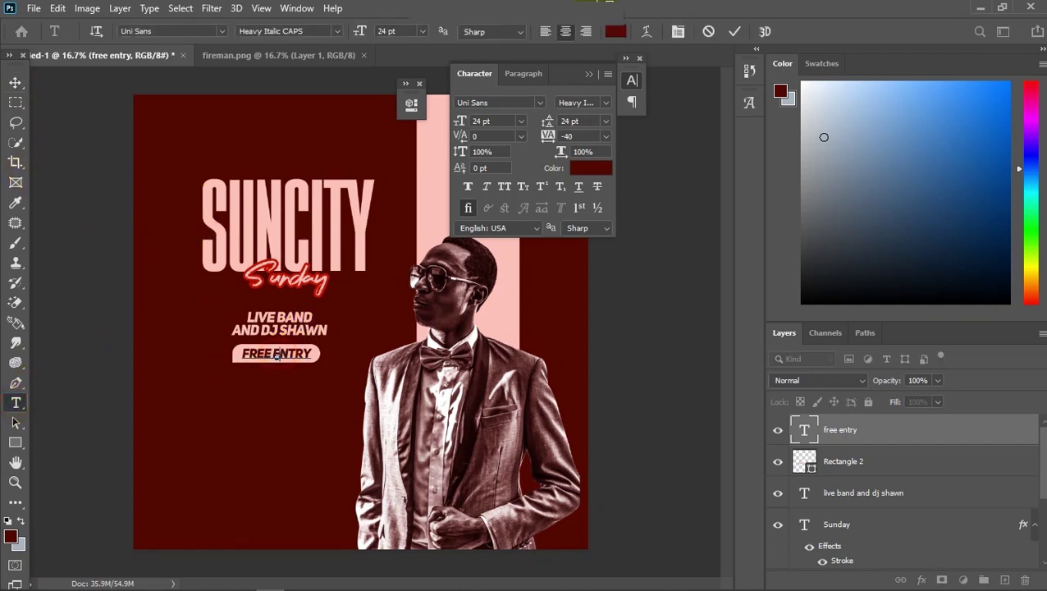
click(733, 32)
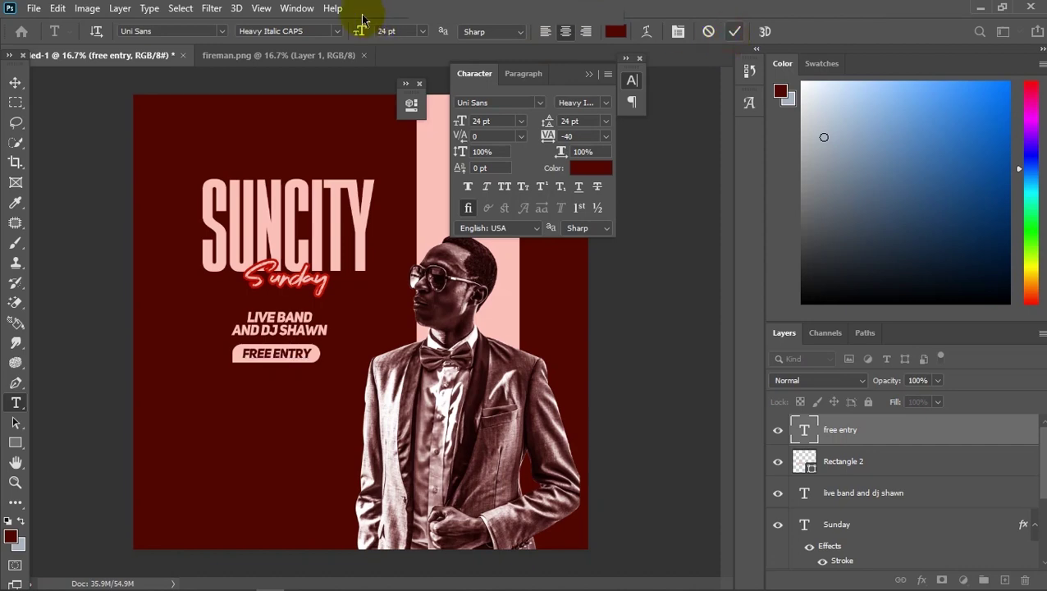
click(297, 9)
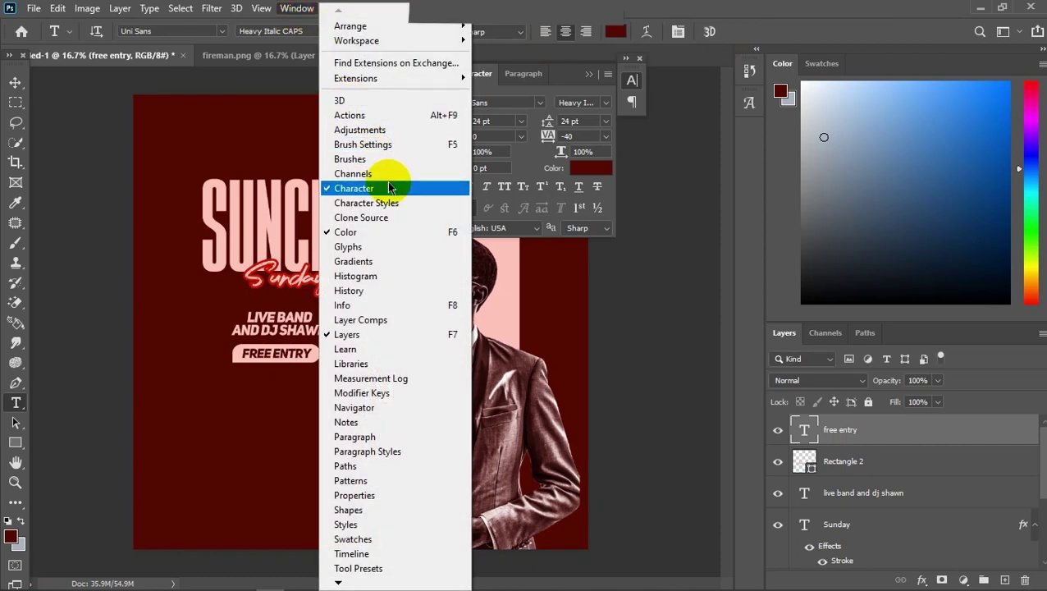
click(228, 384)
click(261, 332)
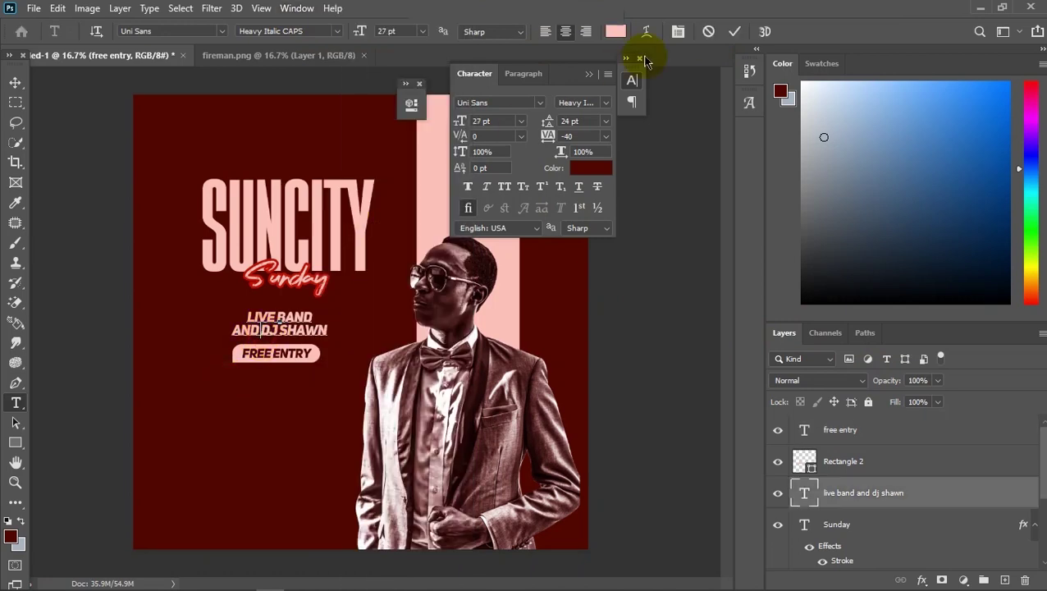
click(736, 31)
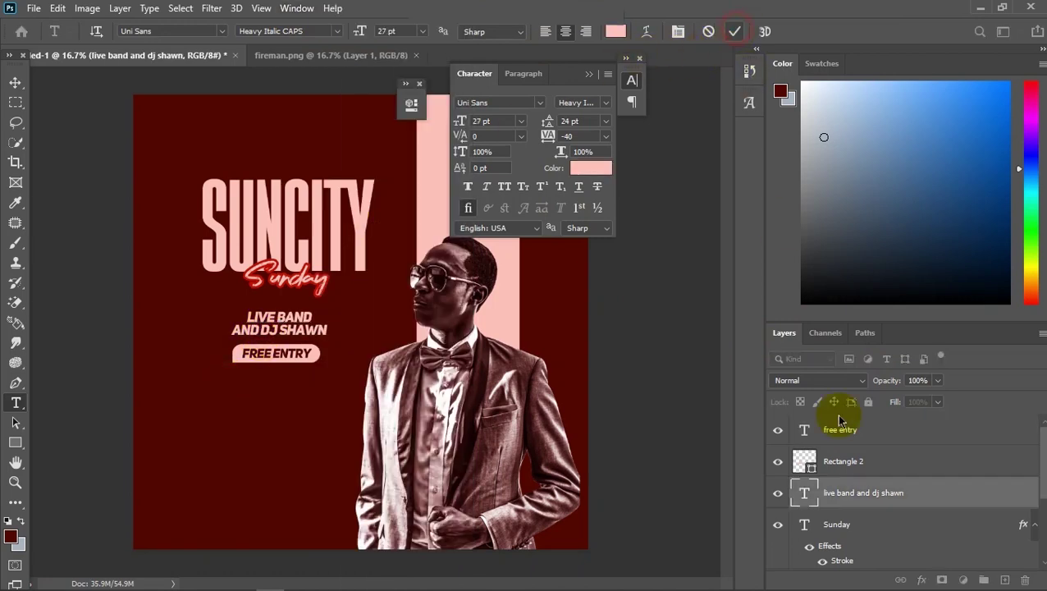
right_click(860, 494)
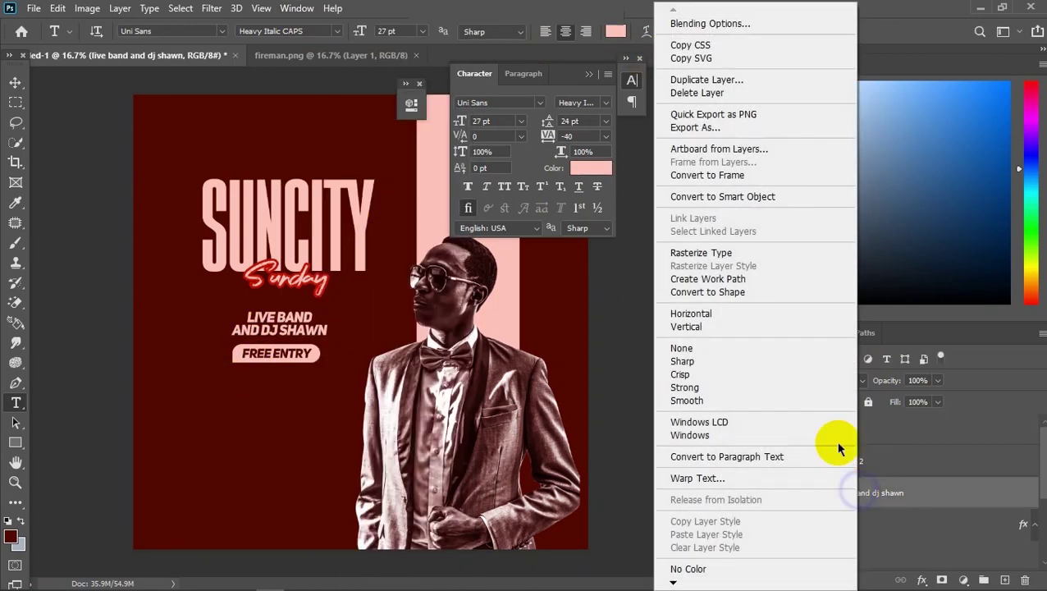
Duplicate the LIVE BAND AND DJ SHAWN layer and move the copy below FREE ENTRY
click(704, 80)
key(Return)
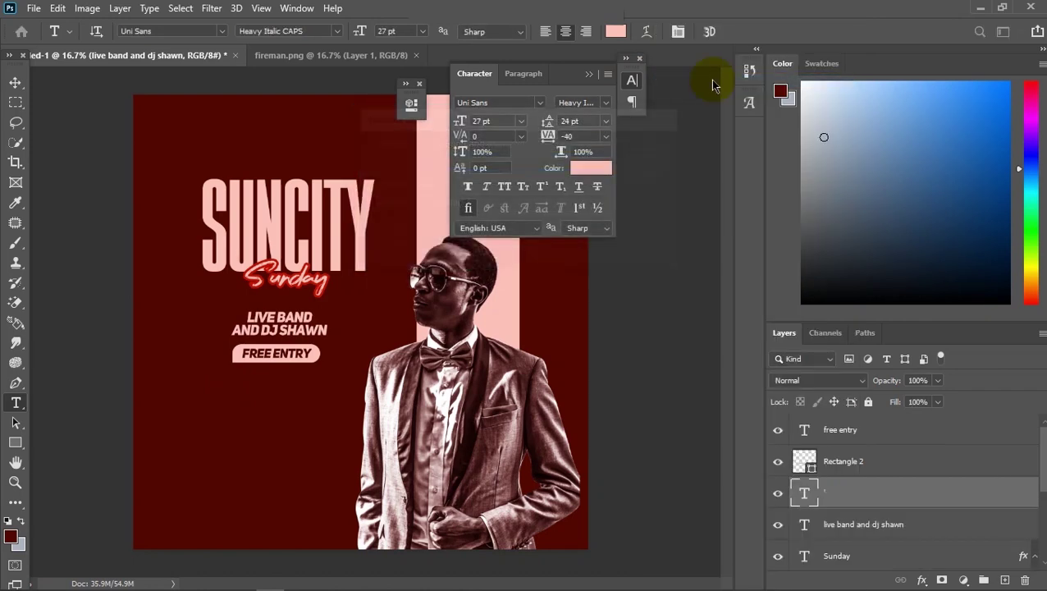
click(15, 82)
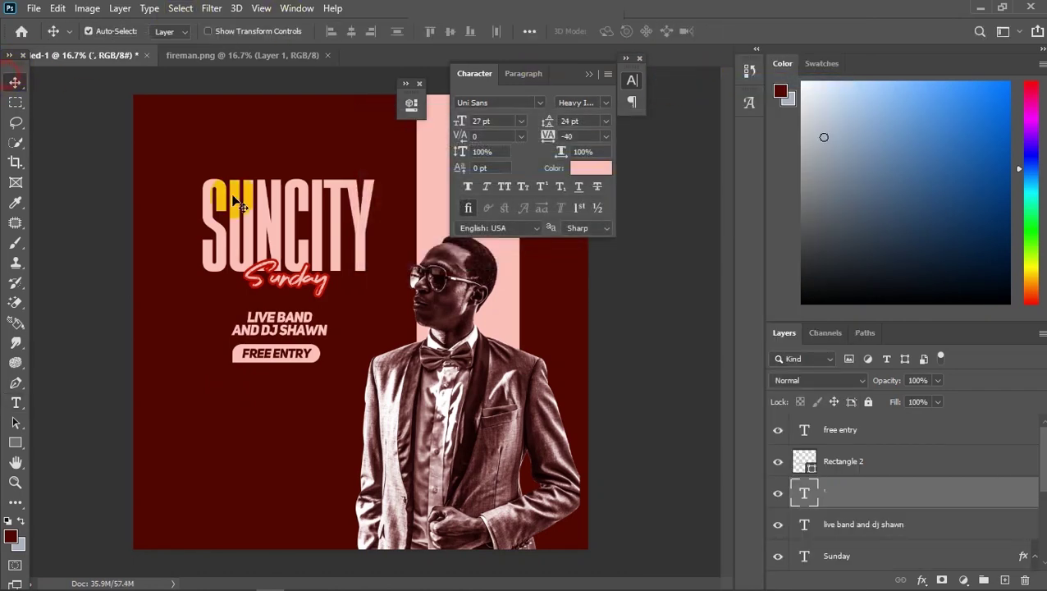
drag(271, 332, 267, 389)
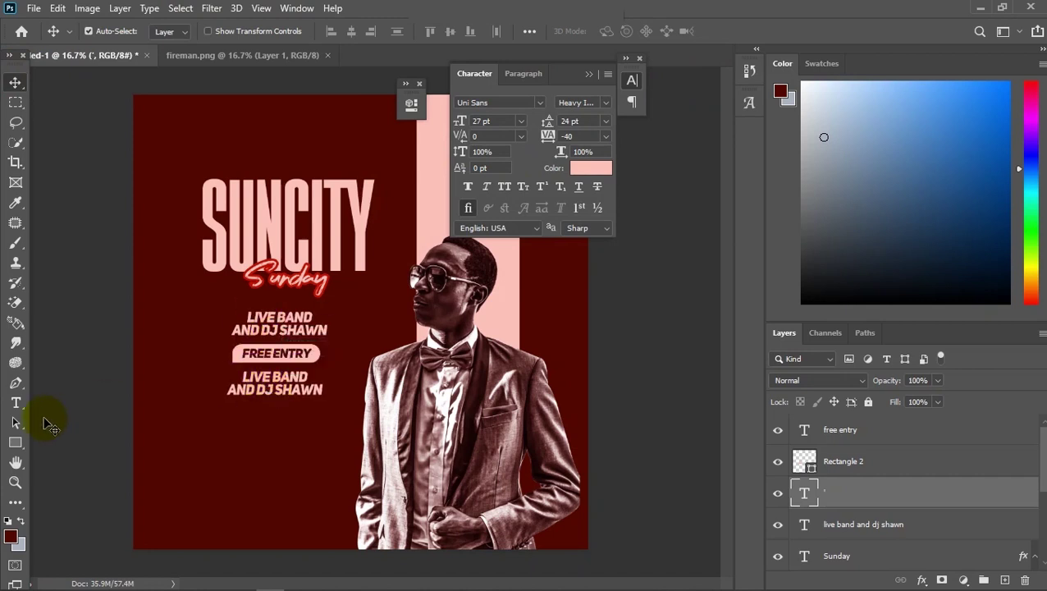
Retype the copy as '5 LOCAL BEERS ON PROMOTION 4000RWF'
click(15, 402)
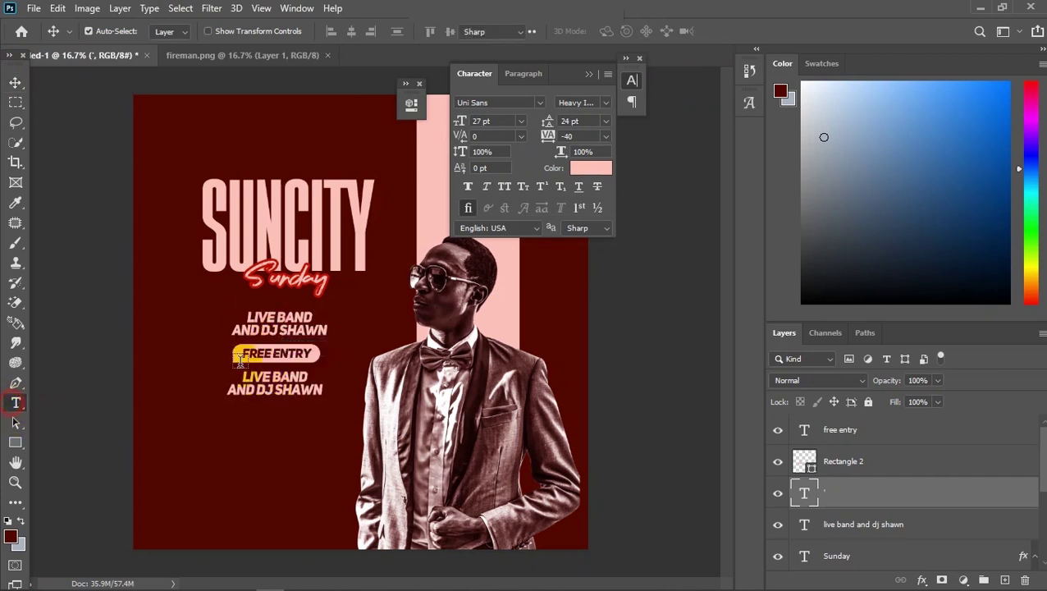
click(276, 385)
key(ctrl+a)
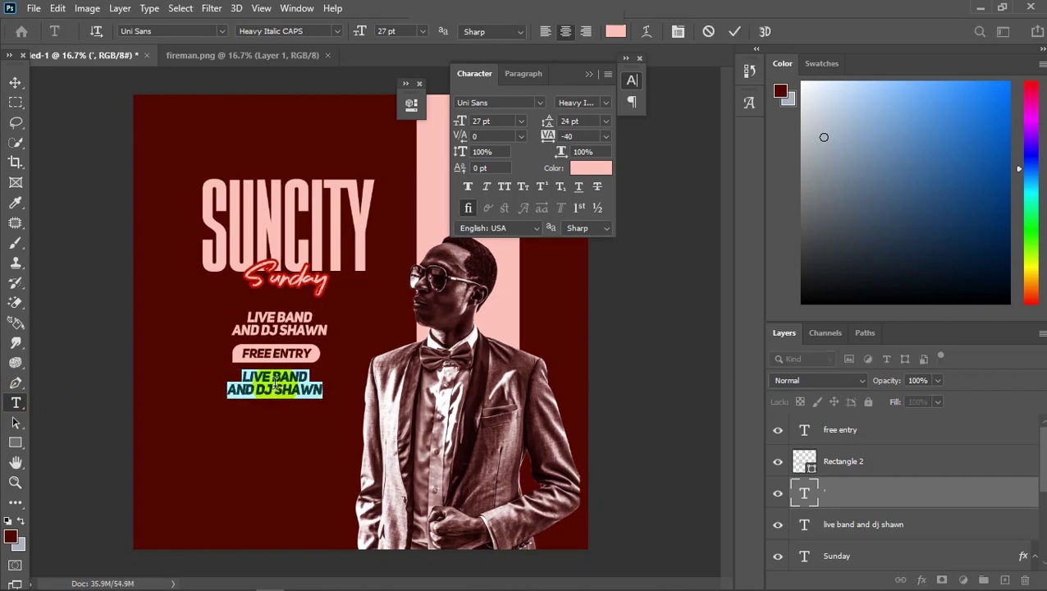
key(BackSpace)
text(5 LOCAL B)
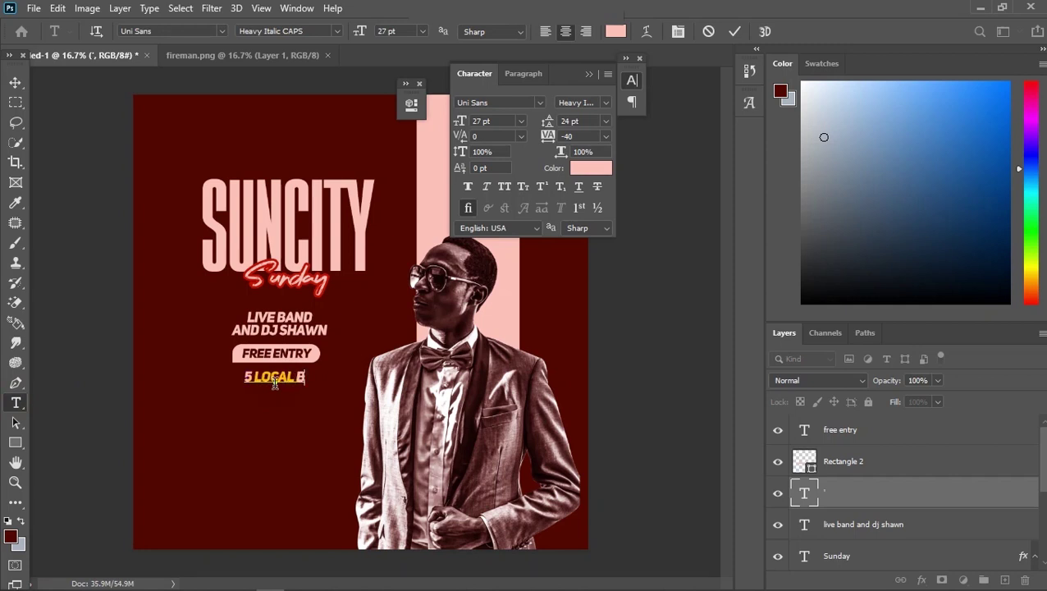
text(EERS)
text( ON PRO)
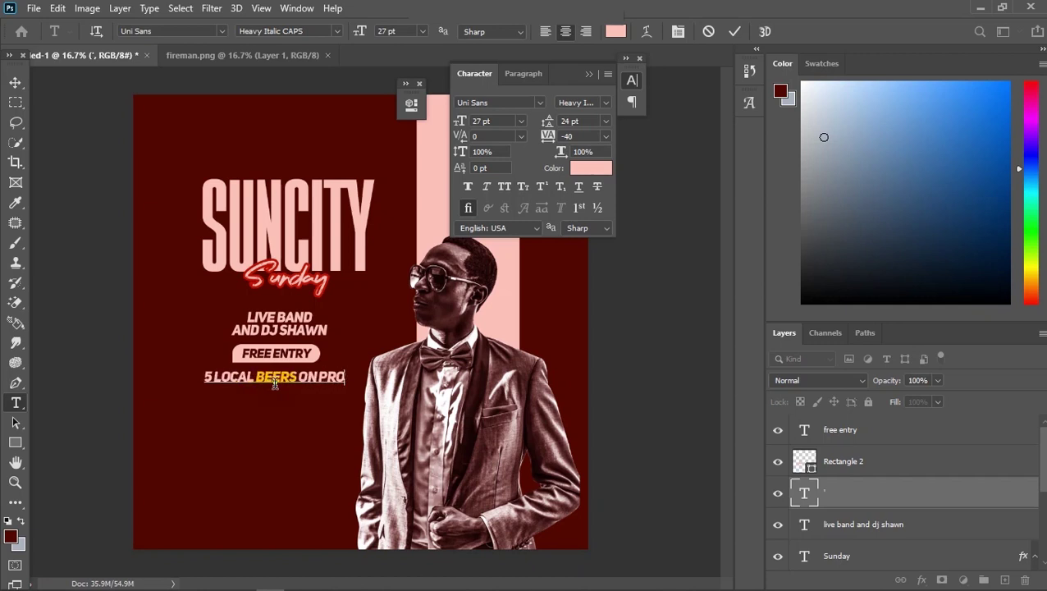
text(MOTION)
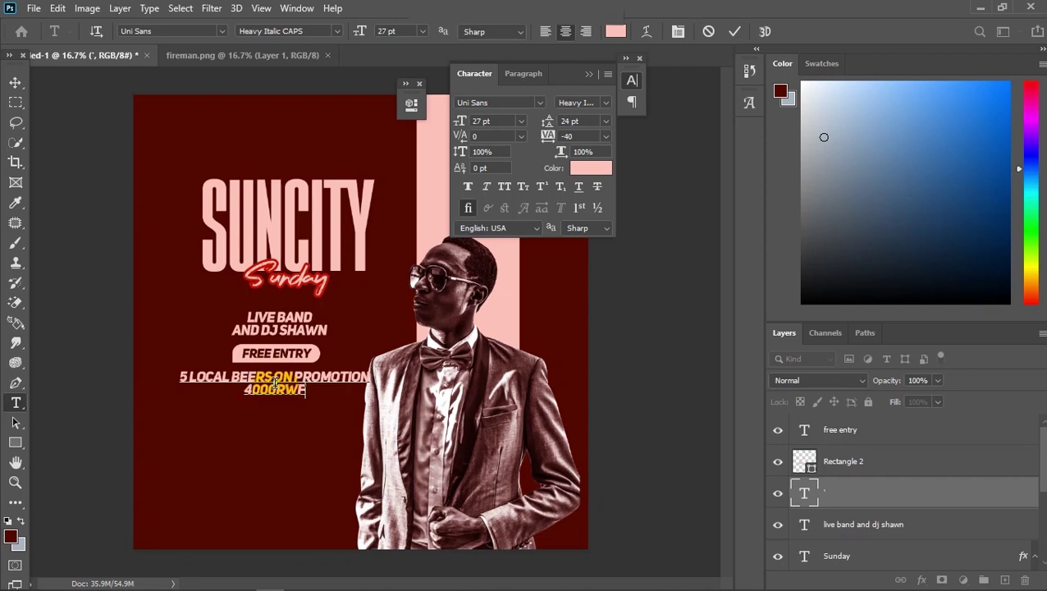
click(734, 31)
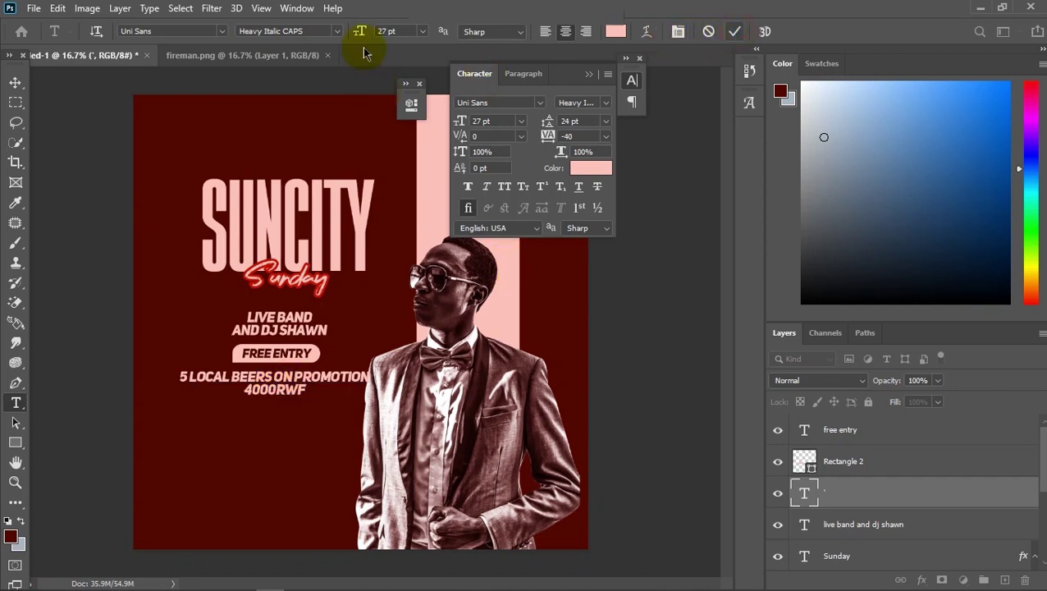
Set the promotion text to 24 pt and select ON PROMOTION and 4000RWF
click(421, 31)
click(428, 170)
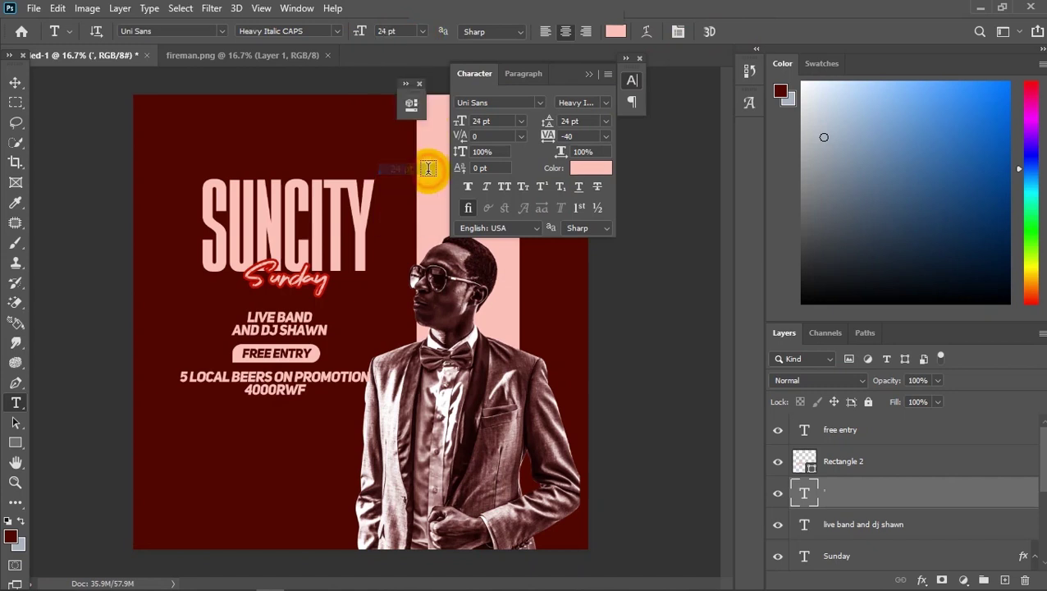
click(423, 32)
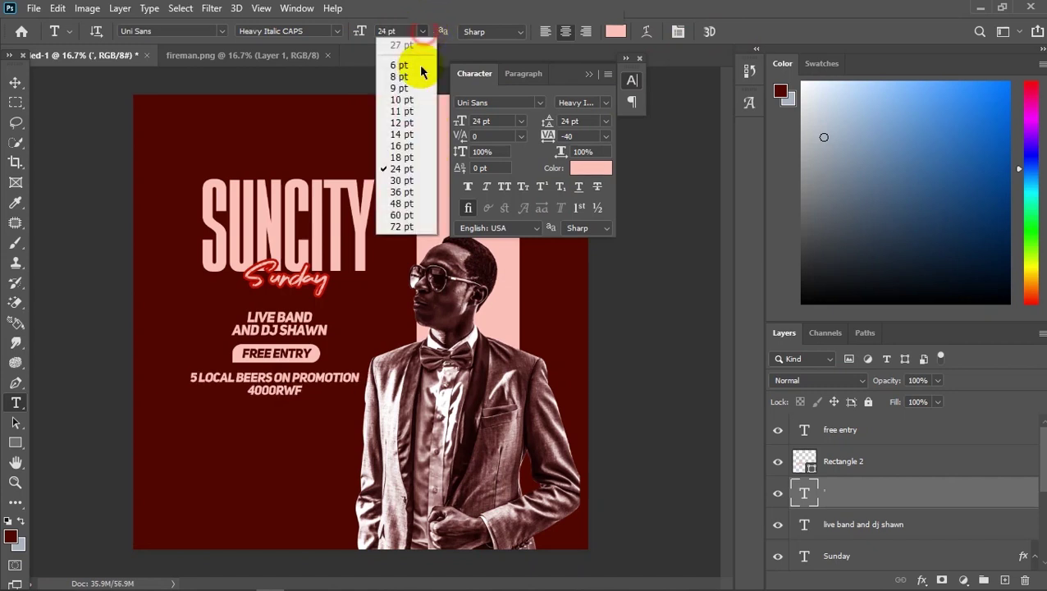
click(421, 158)
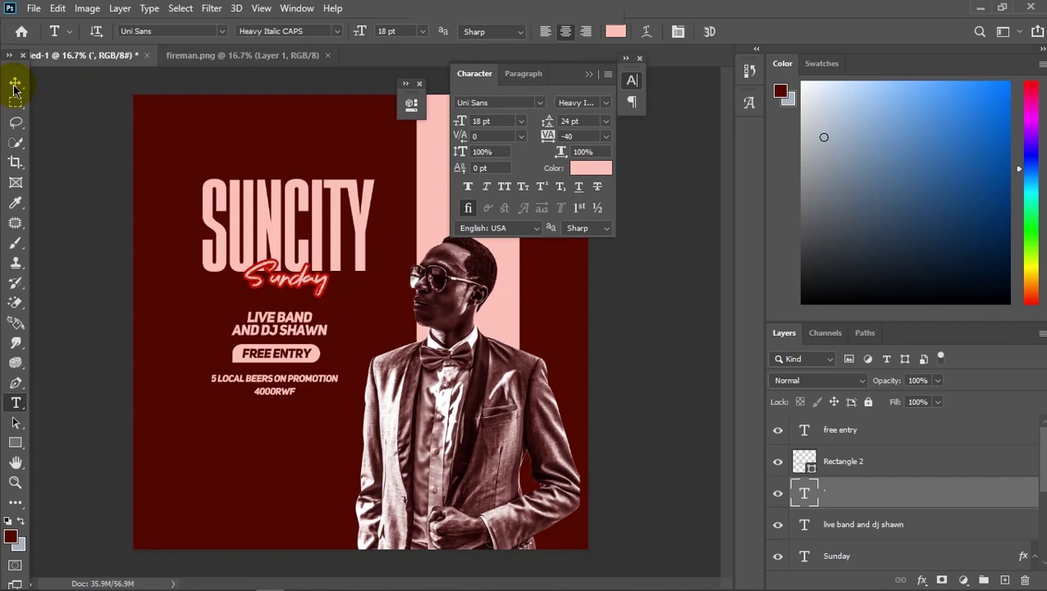
click(423, 33)
click(423, 169)
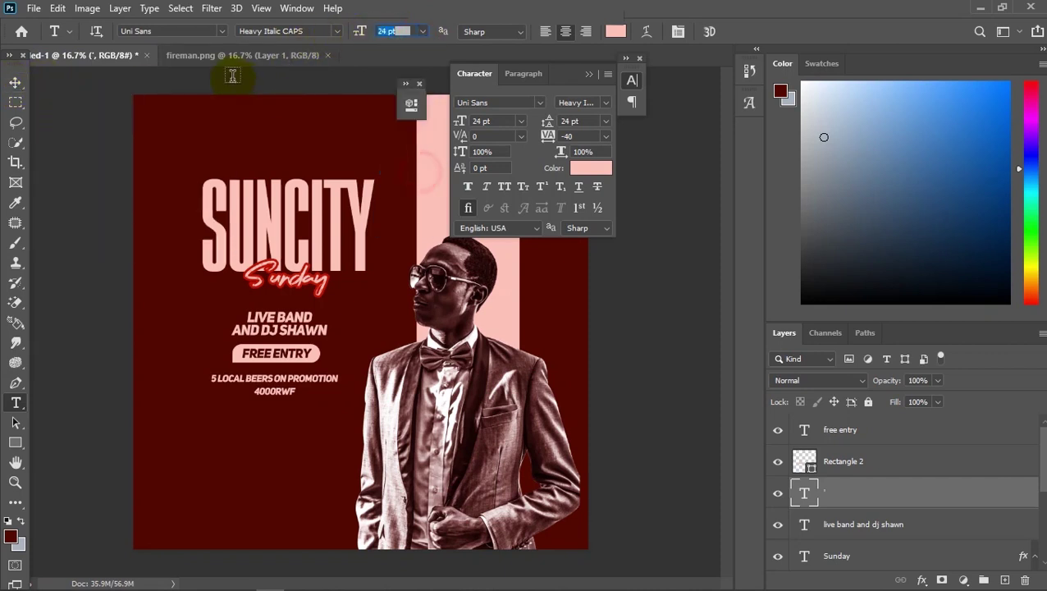
mouse_move(242, 406)
mouse_down()
mouse_move(277, 370)
mouse_move(244, 373)
mouse_move(435, 404)
mouse_move(422, 369)
mouse_up()
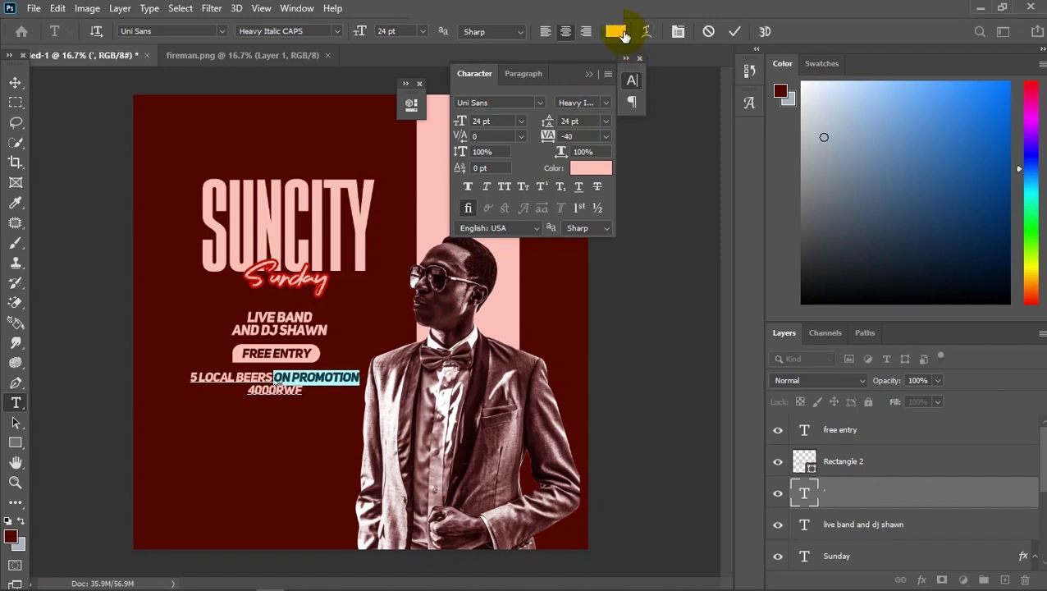
Colour ON PROMOTION coral red #ff5143 and drag a copy of the beers text below it
click(615, 31)
mouse_move(743, 176)
mouse_down()
mouse_move(739, 60)
mouse_move(800, 94)
mouse_up()
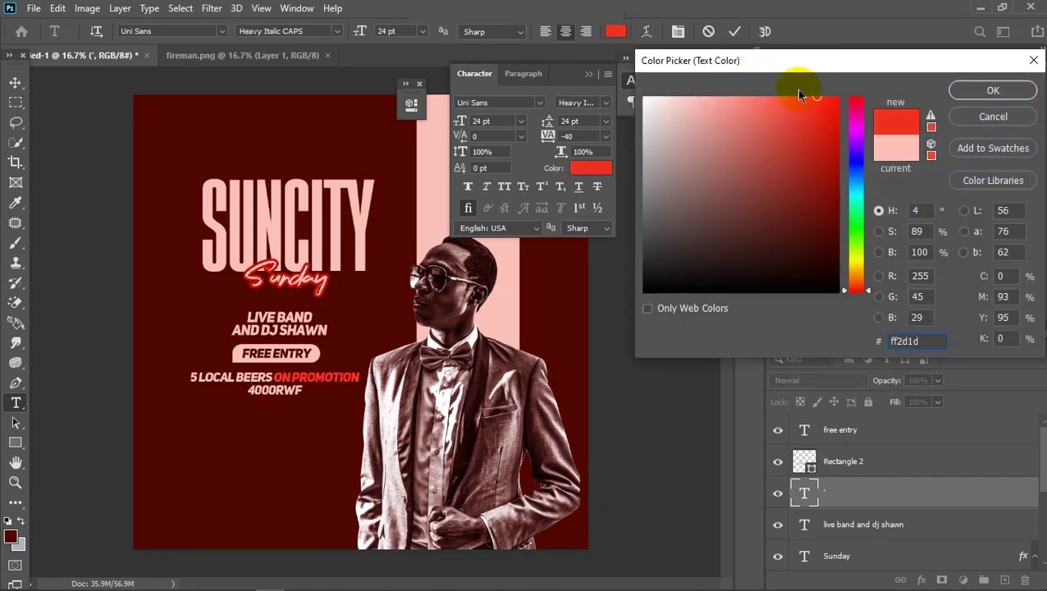
drag(795, 102, 781, 64)
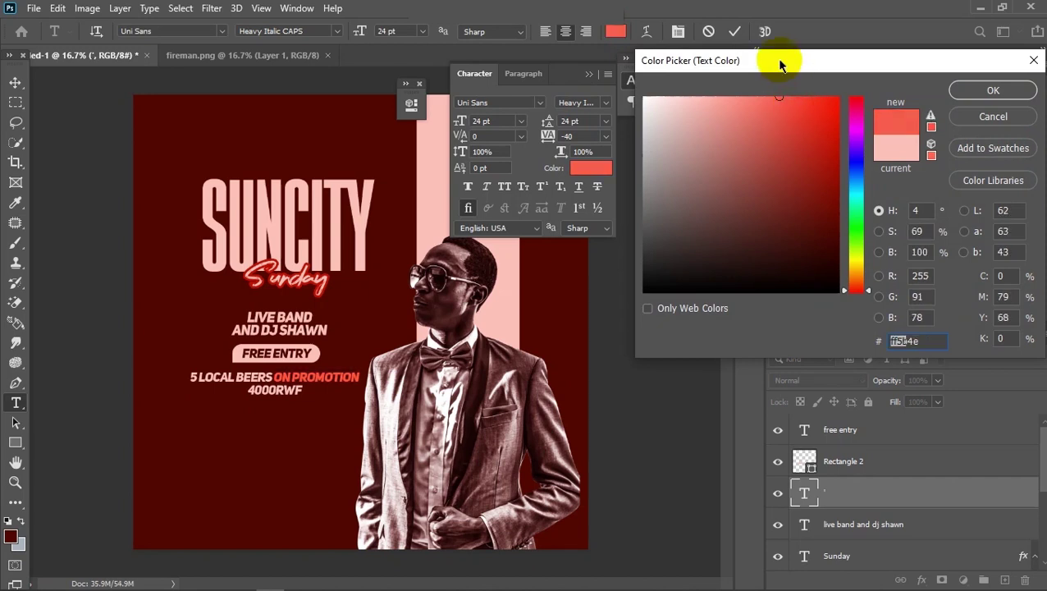
mouse_move(838, 141)
mouse_down()
mouse_move(859, 141)
mouse_move(789, 37)
mouse_up()
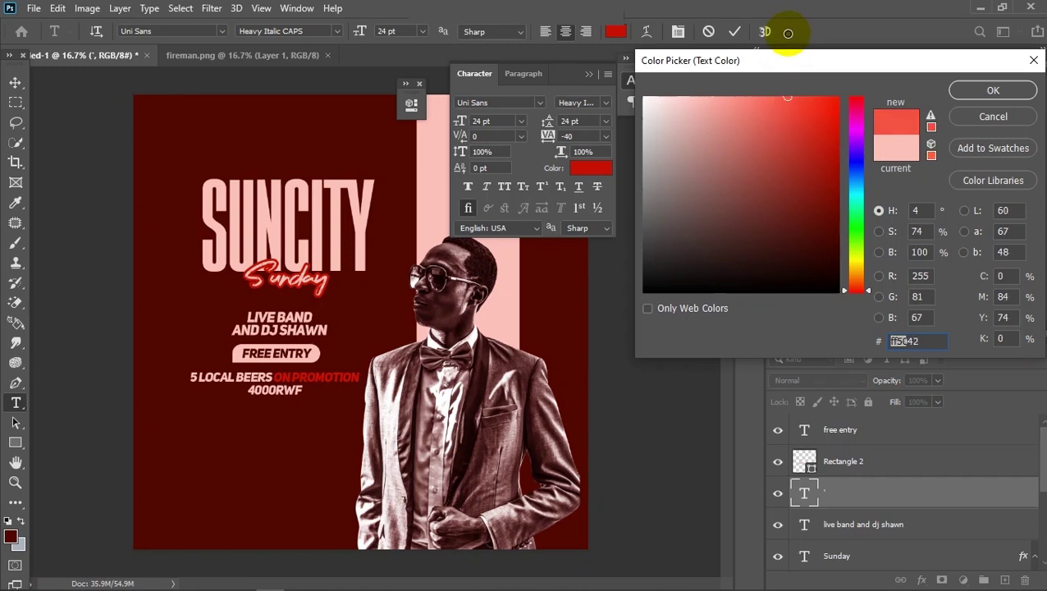
click(984, 92)
click(732, 33)
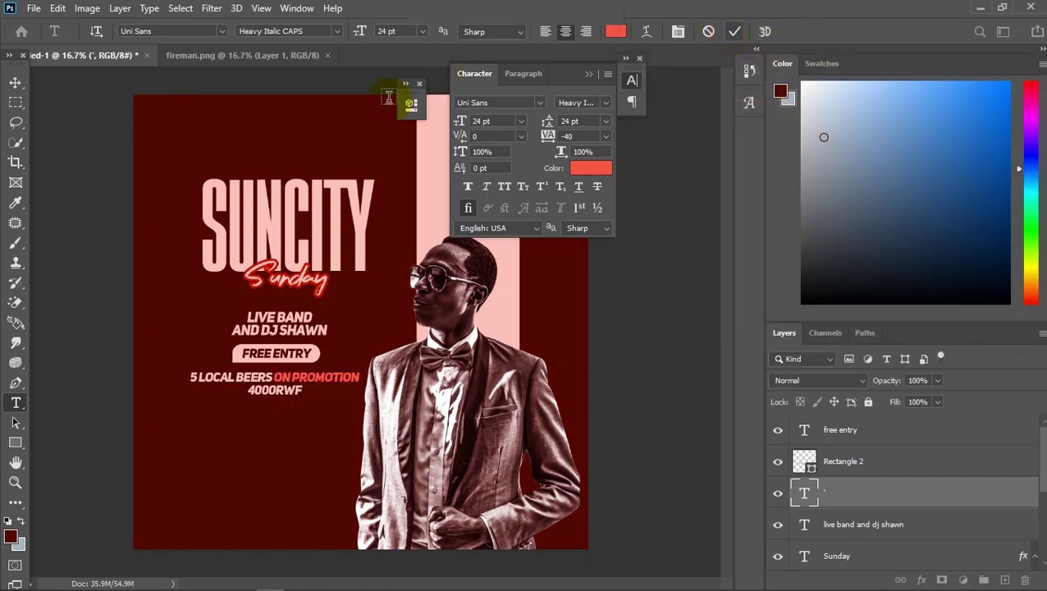
click(15, 84)
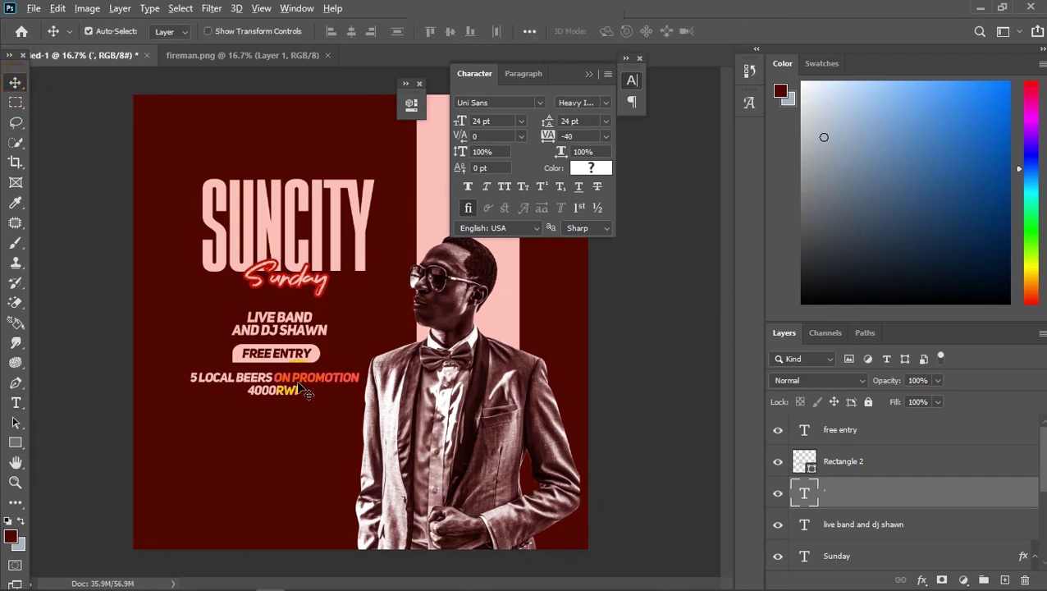
drag(299, 391, 291, 416)
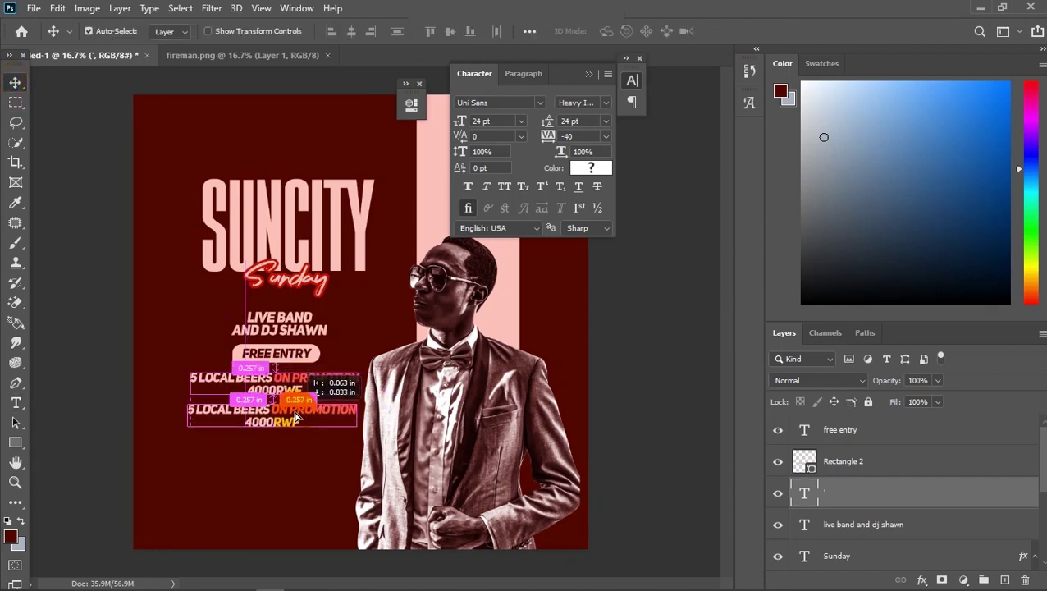
Retype the copied beers text as 'VENUE'
click(16, 403)
click(290, 408)
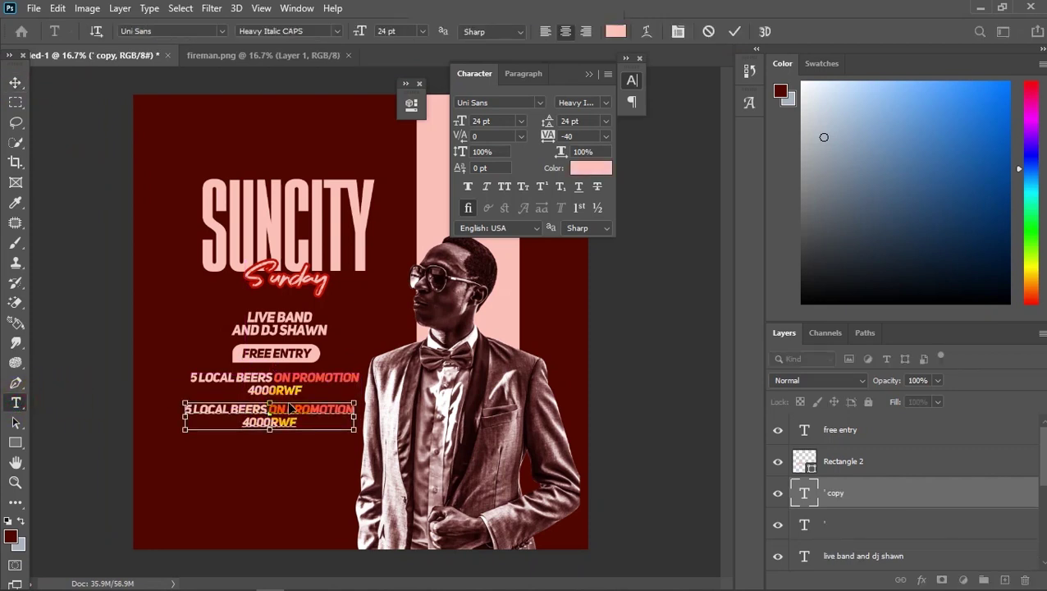
key(ctrl+a)
drag(272, 405, 219, 399)
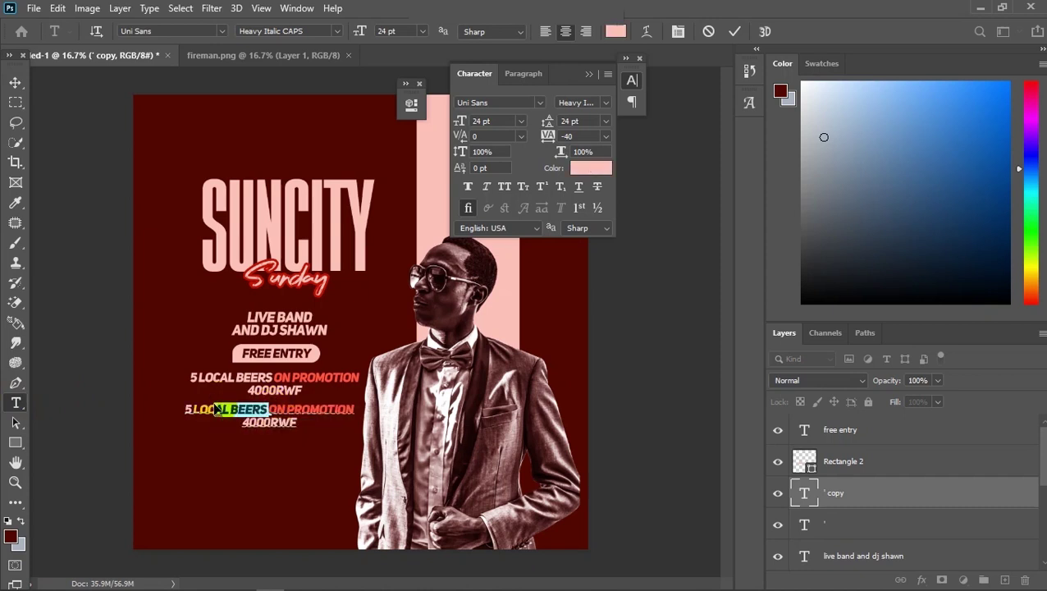
key(ctrl+a)
text(VE)
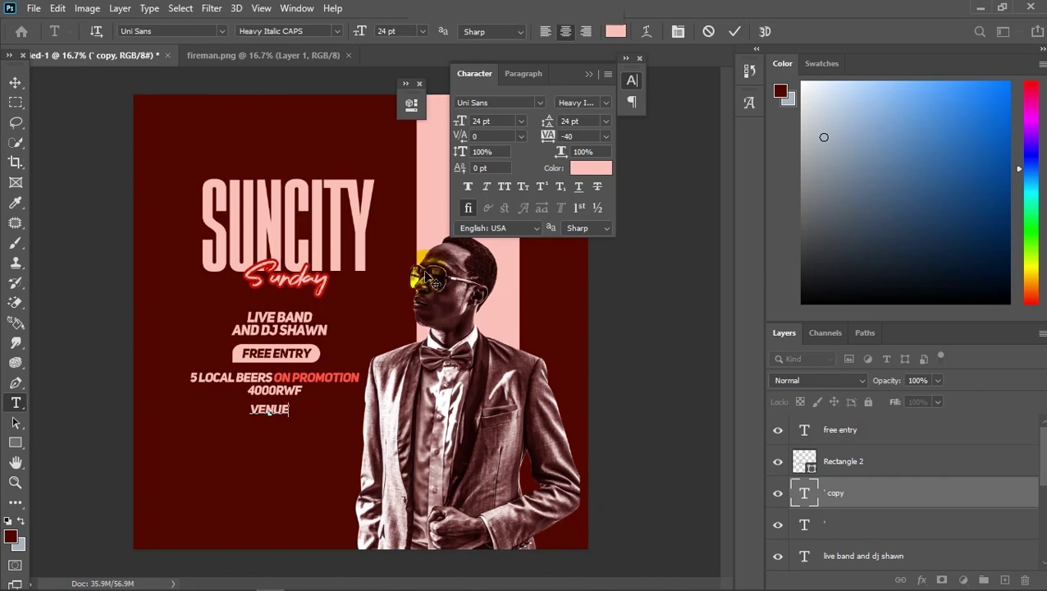
click(736, 33)
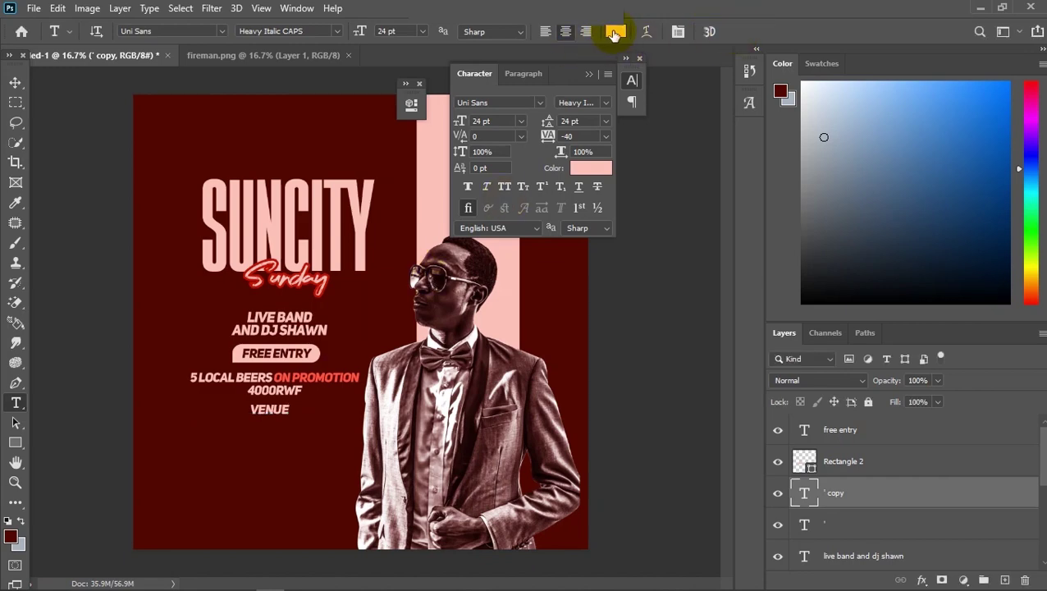
Colour VENUE coral red by sampling ON PROMOTION
click(613, 33)
key(ctrl+plus)
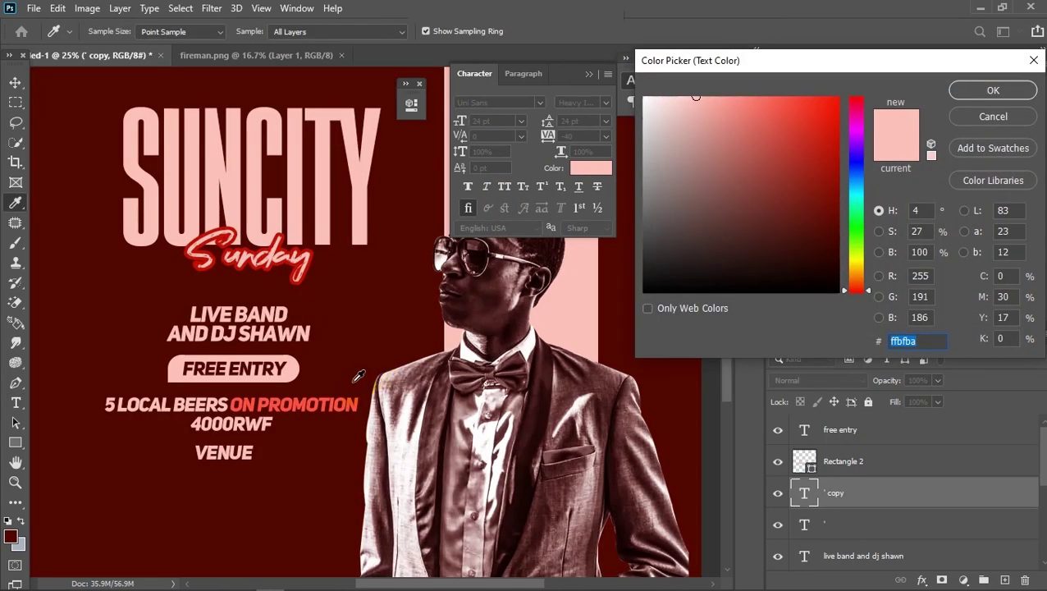
click(329, 399)
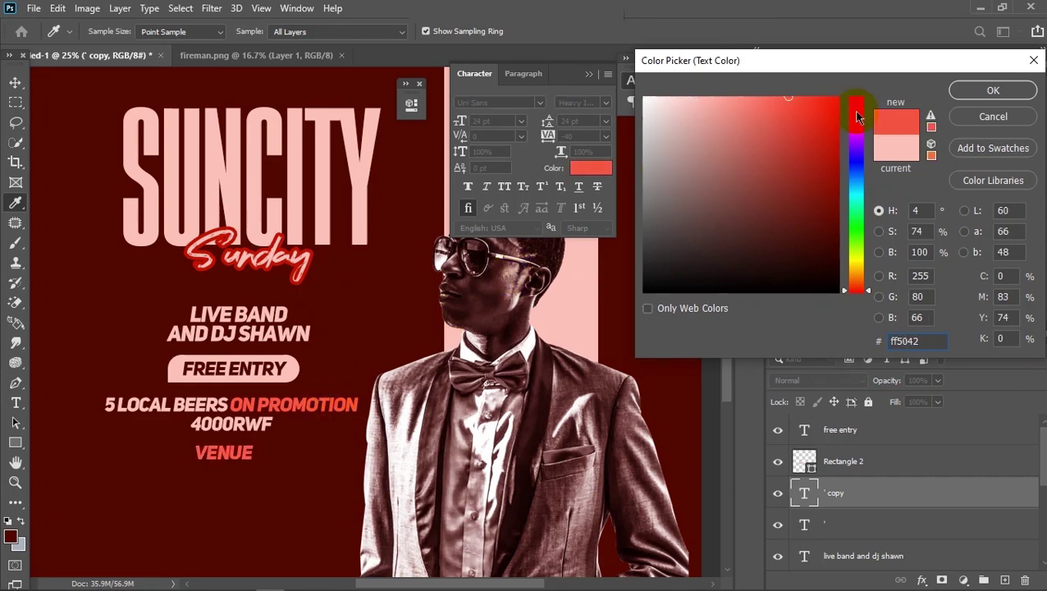
click(991, 90)
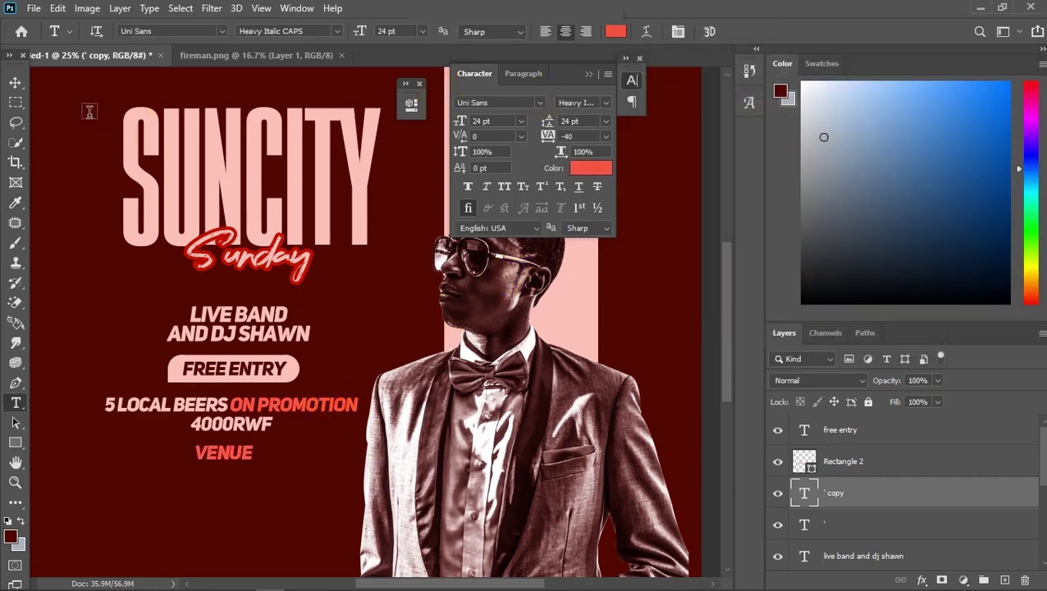
click(14, 84)
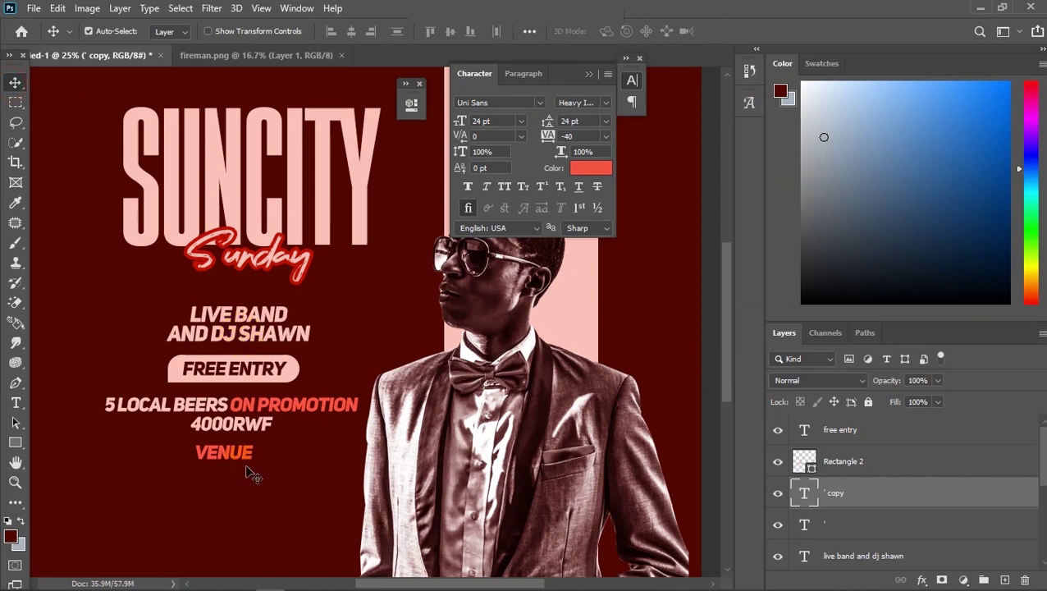
Type 'IWACU +250' as a new text line below VENUE
click(15, 402)
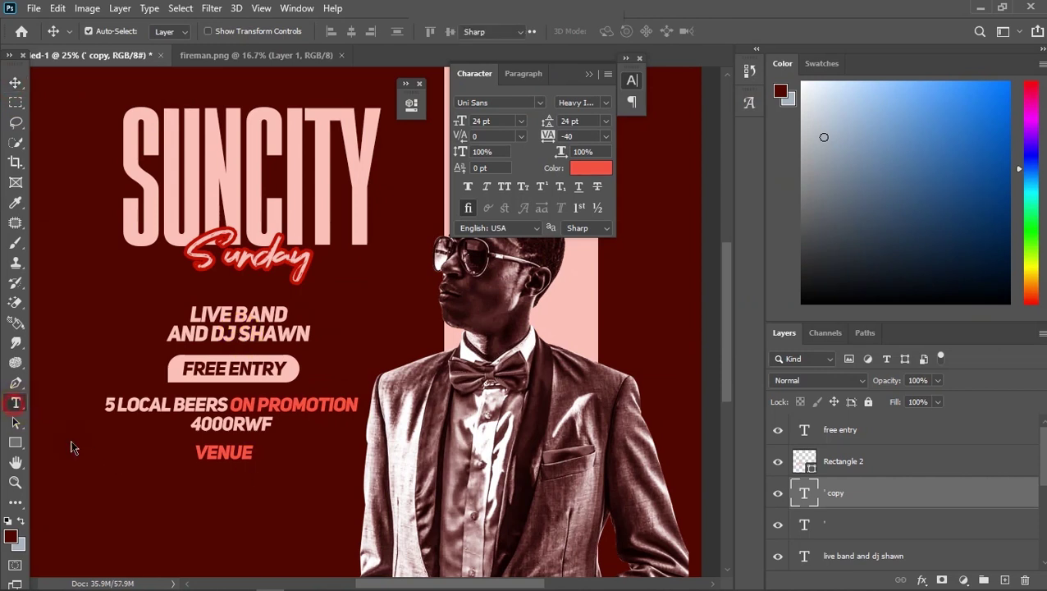
click(166, 500)
text(IWACU )
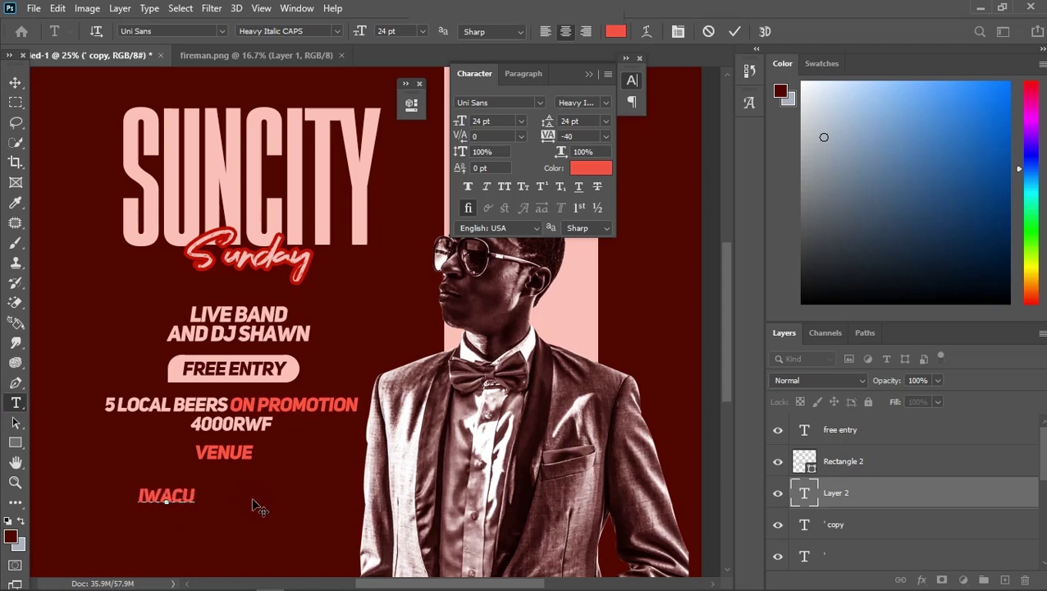
text(N)
key(BackSpace)
text(+250)
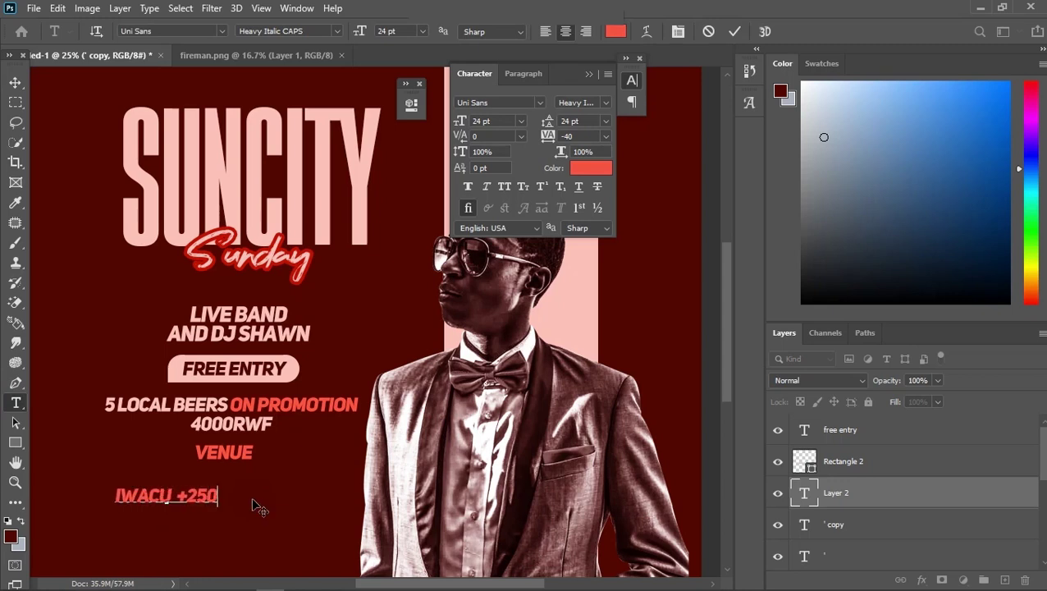
click(736, 37)
Set IWACU +250 to 48 pt, after trying 72 pt
click(422, 31)
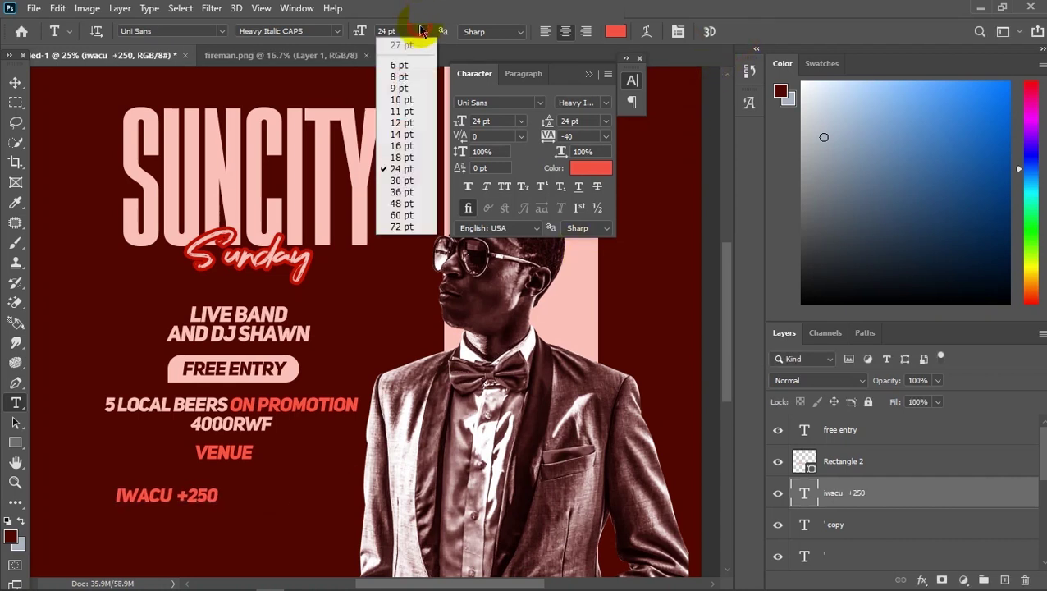
click(406, 227)
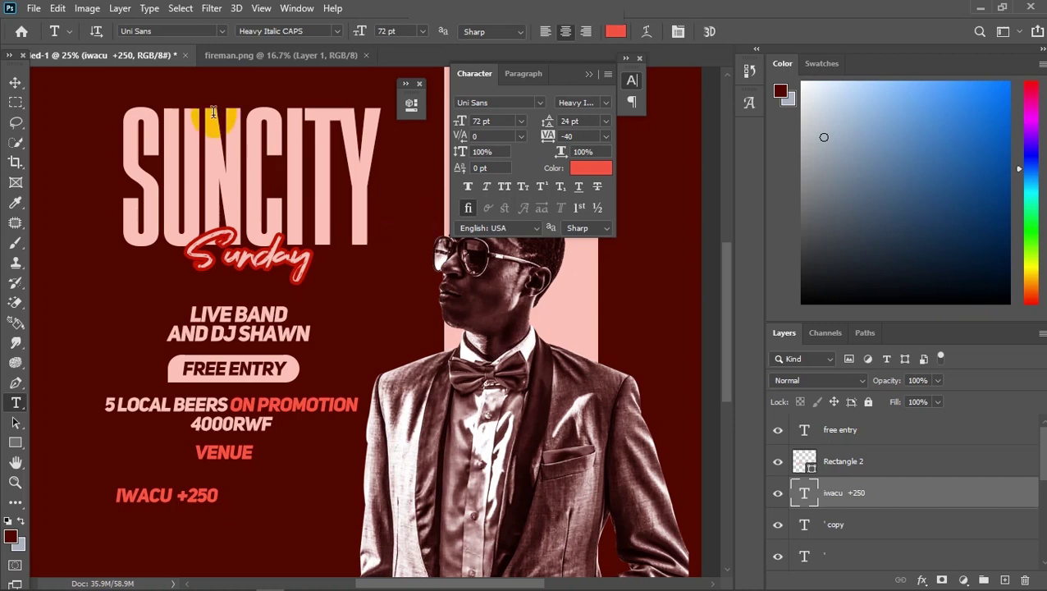
click(421, 32)
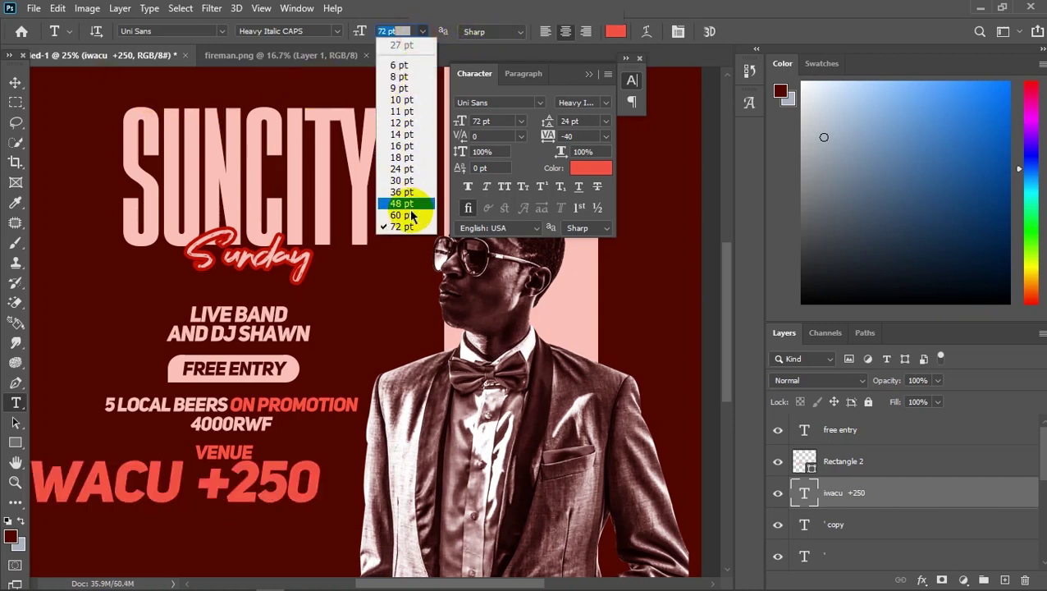
click(402, 204)
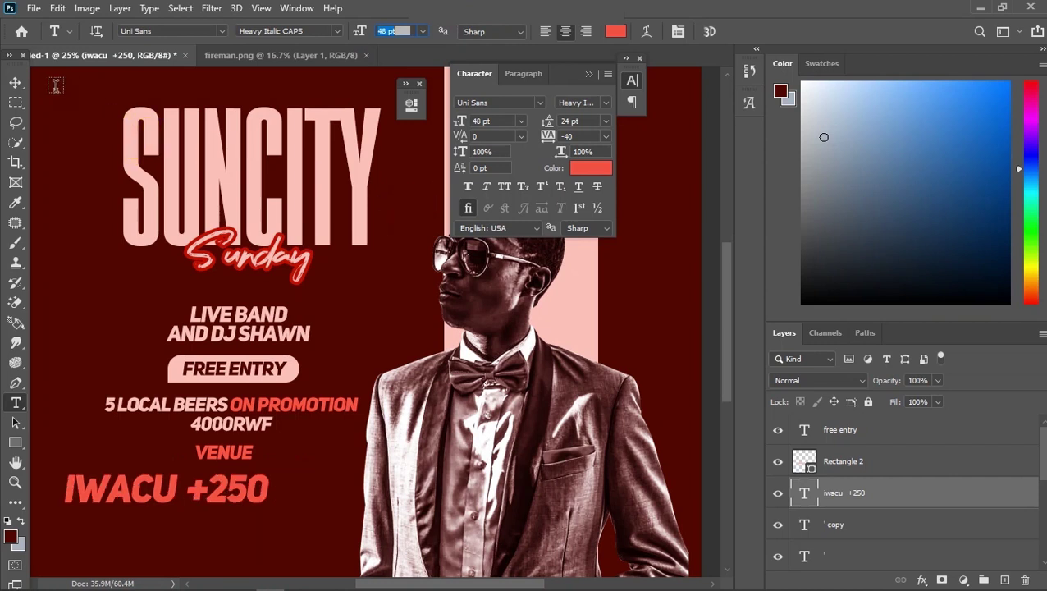
Move IWACU +250 directly under VENUE
click(14, 82)
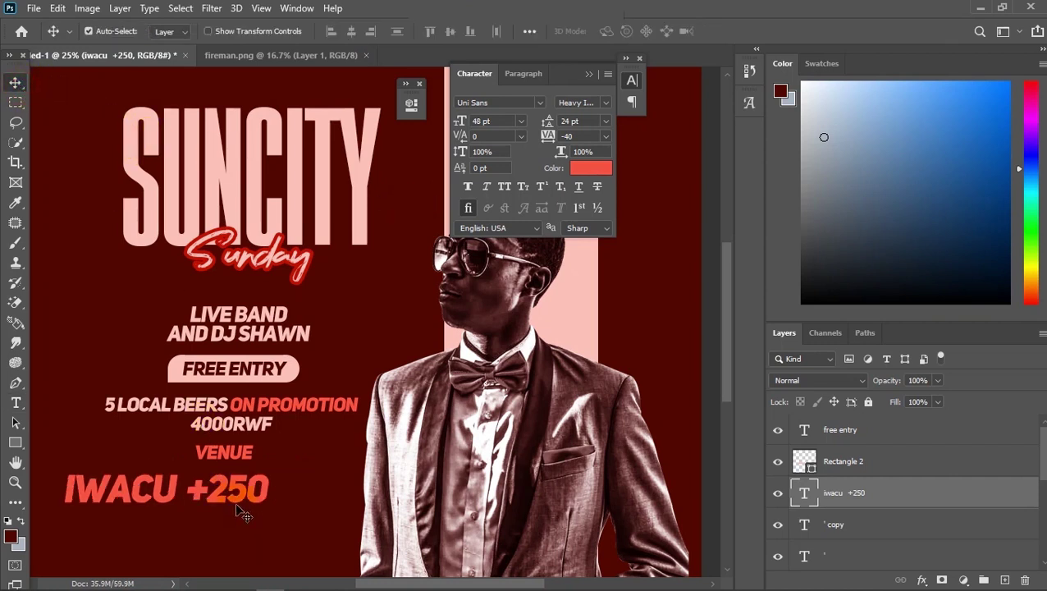
drag(247, 500, 304, 487)
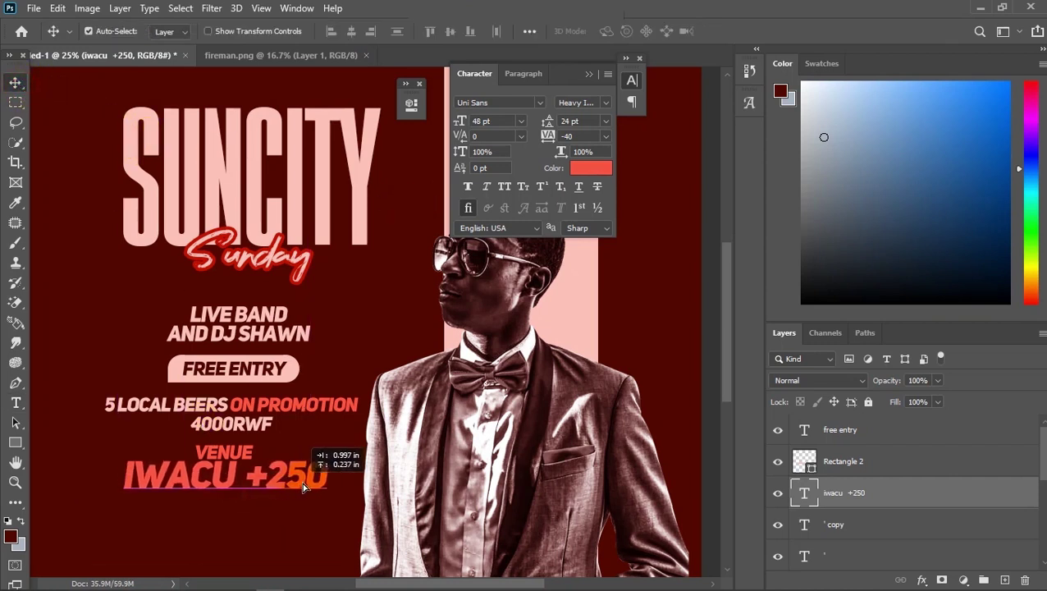
drag(304, 488, 302, 472)
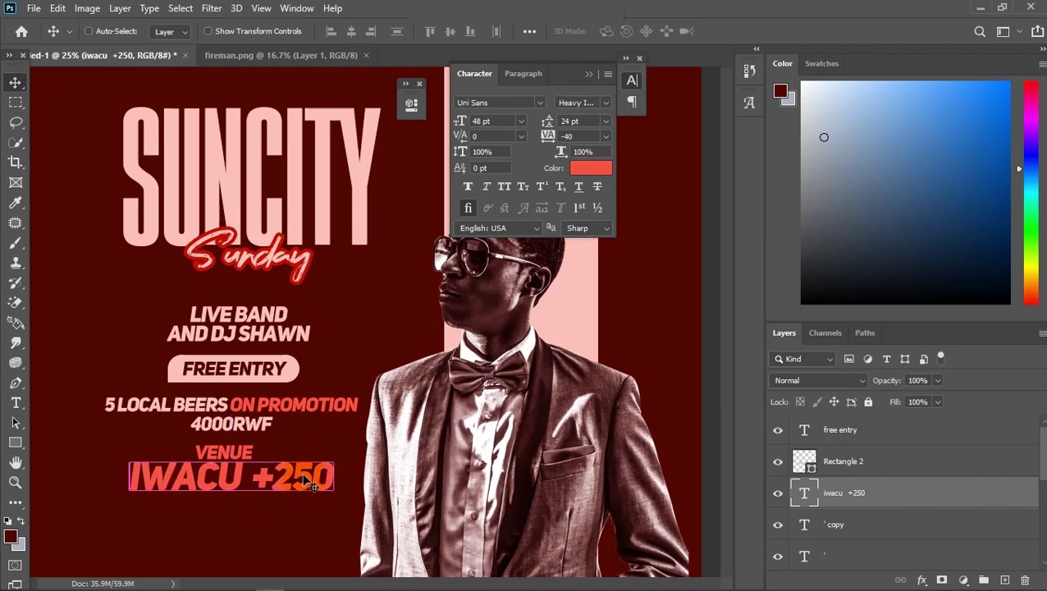
key(ctrl+minus)
key(ctrl+minus)
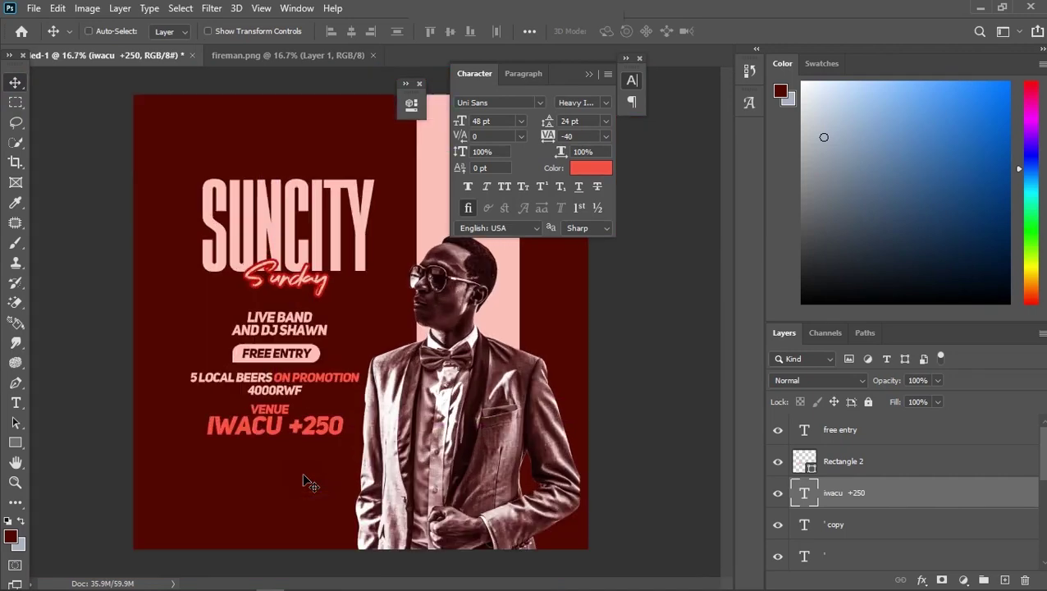
key(ctrl+plus)
Draw a rectangle below the event text and fill it with the sampled coral ff5042
click(14, 443)
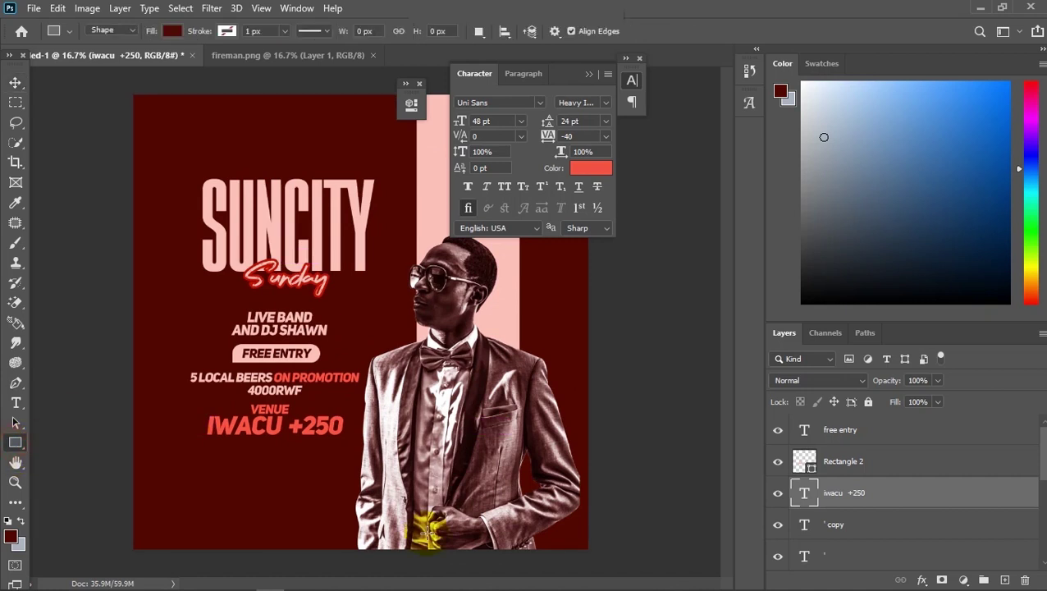
drag(335, 441, 392, 502)
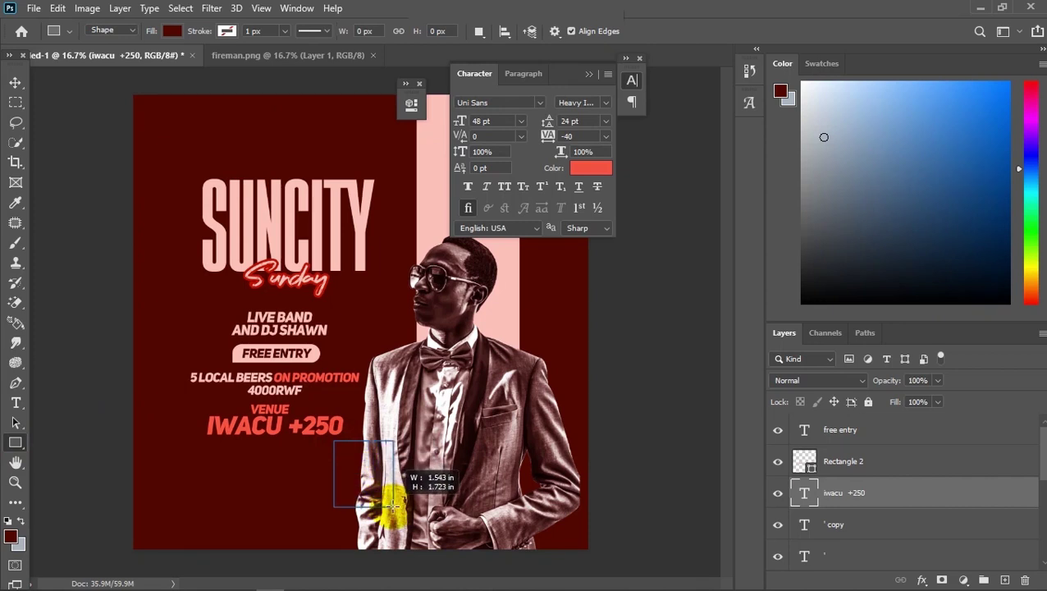
drag(392, 503, 395, 510)
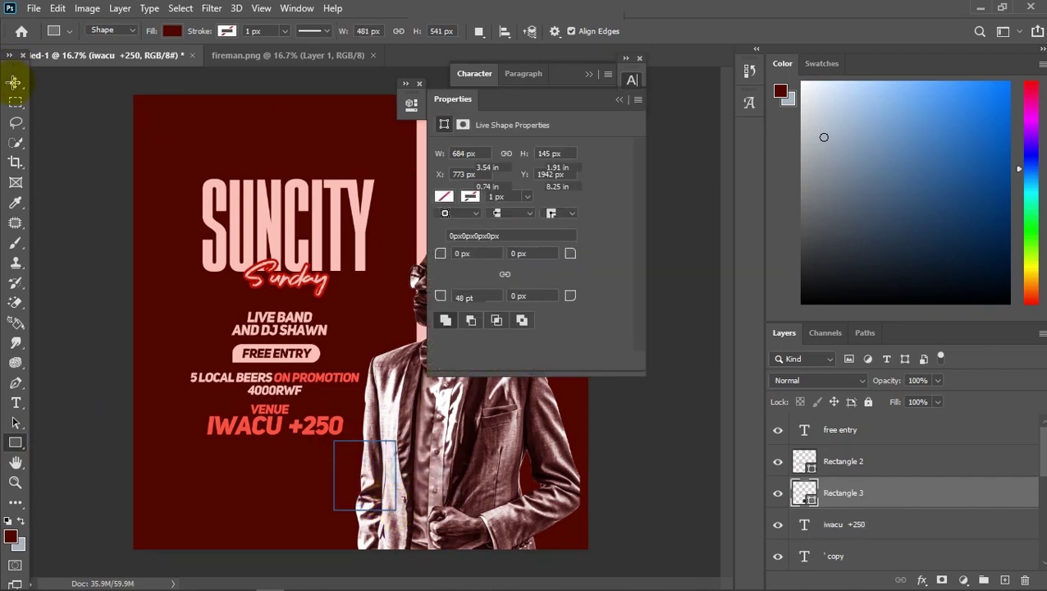
click(14, 82)
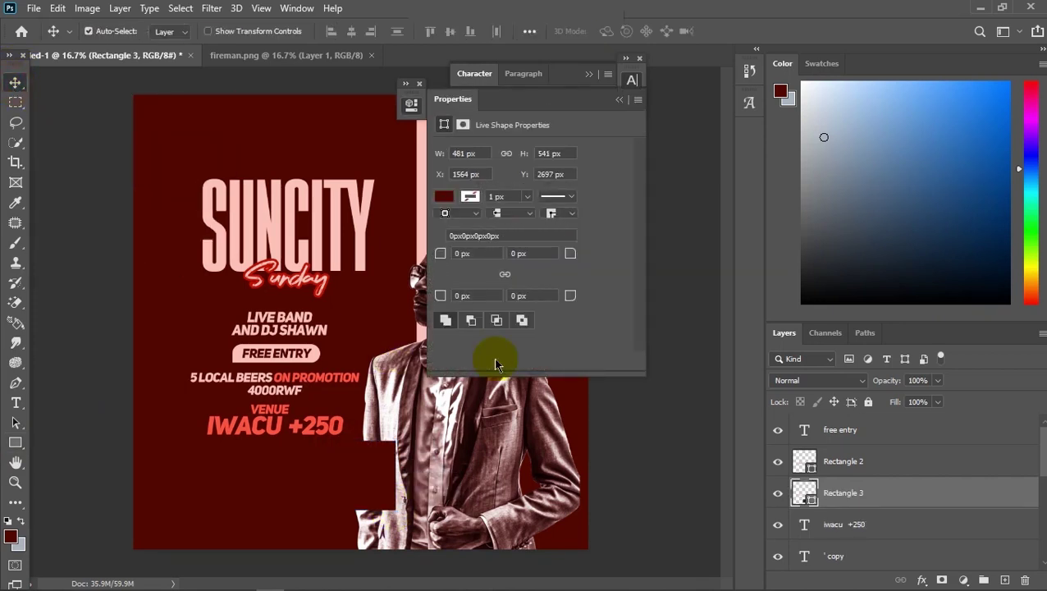
double_click(804, 494)
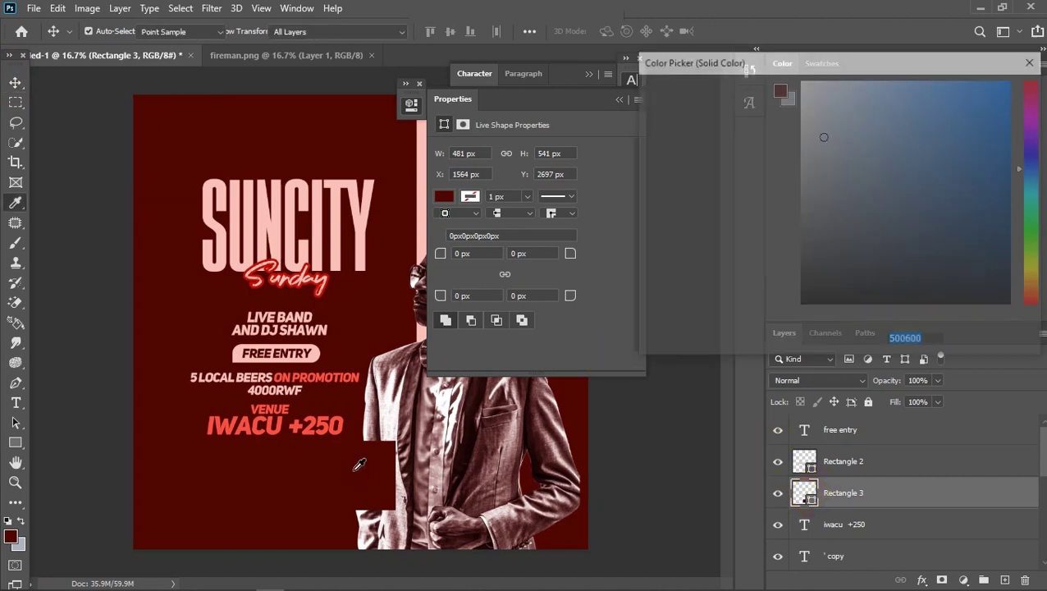
click(339, 419)
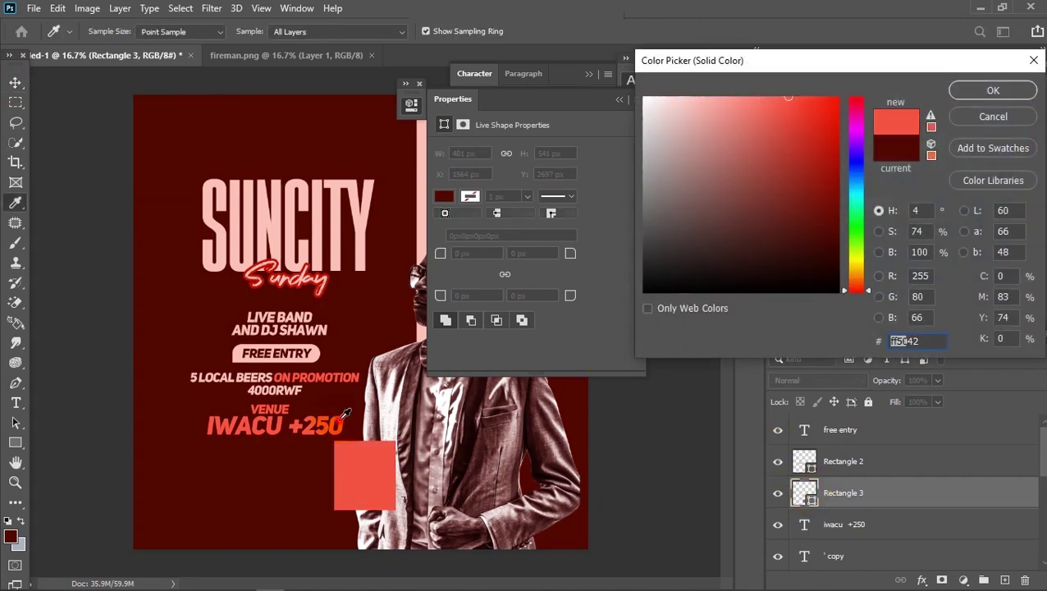
click(961, 90)
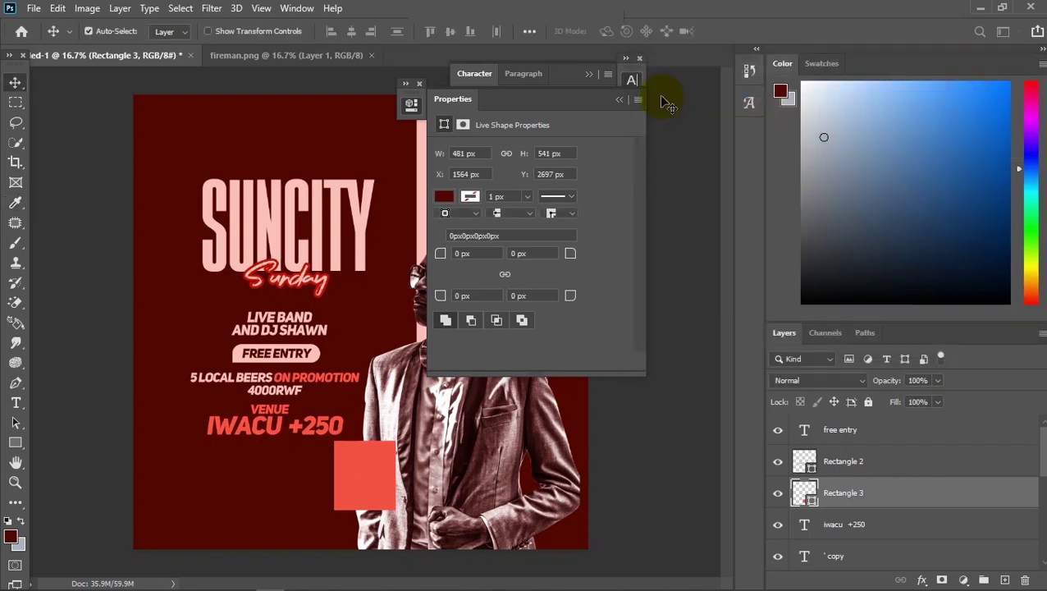
Collapse the character and shape properties panels and nudge Rectangle 3 into place
click(591, 75)
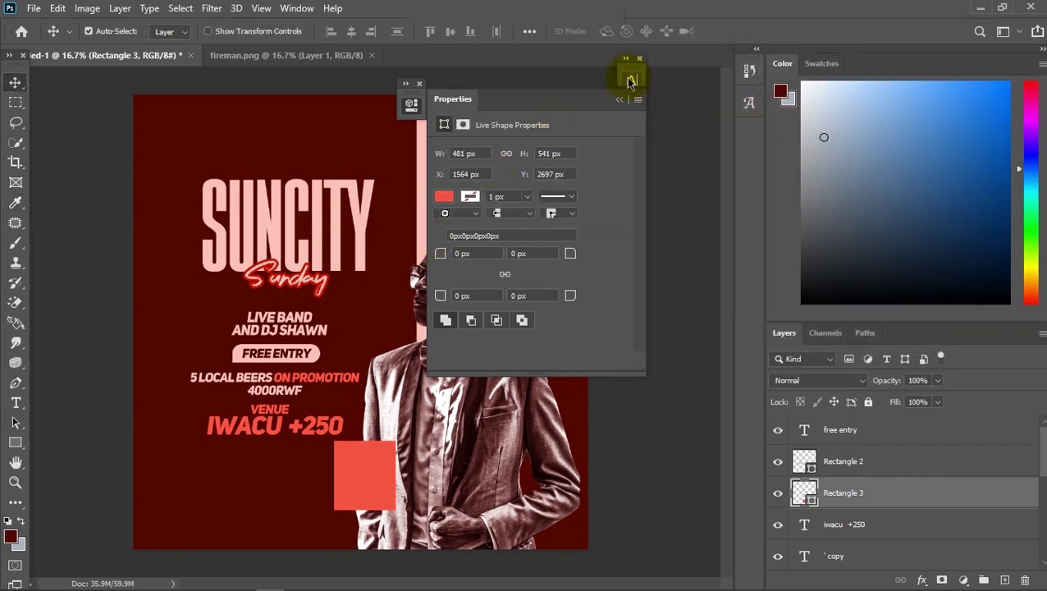
click(621, 99)
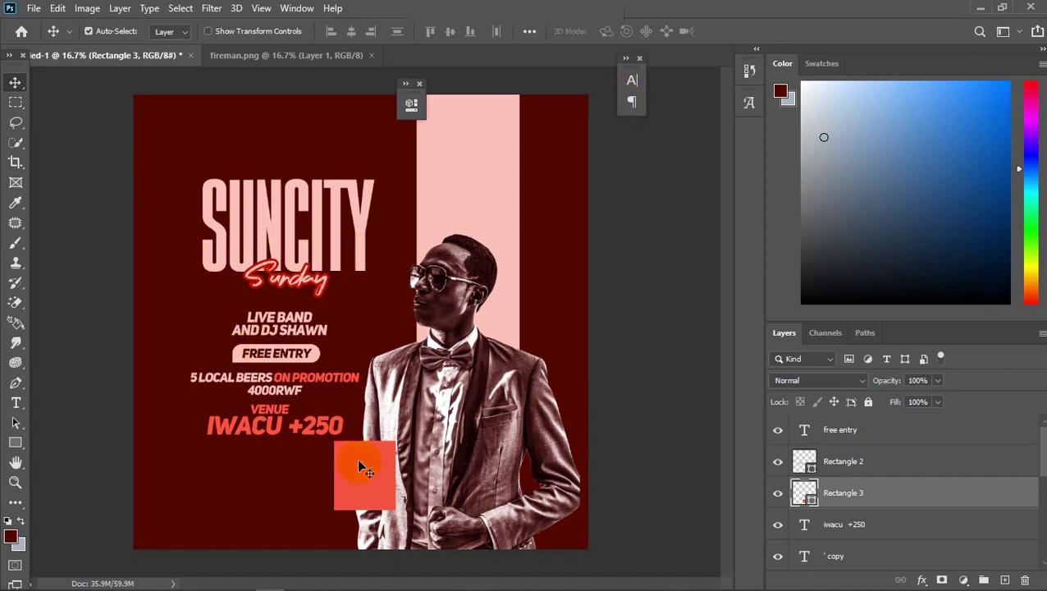
drag(361, 475, 361, 476)
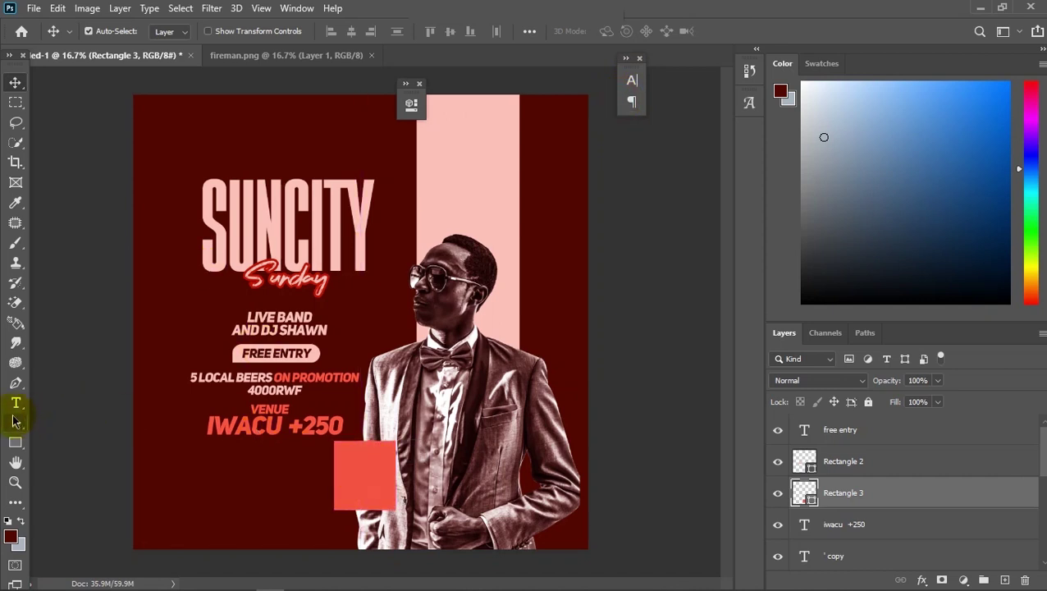
click(14, 405)
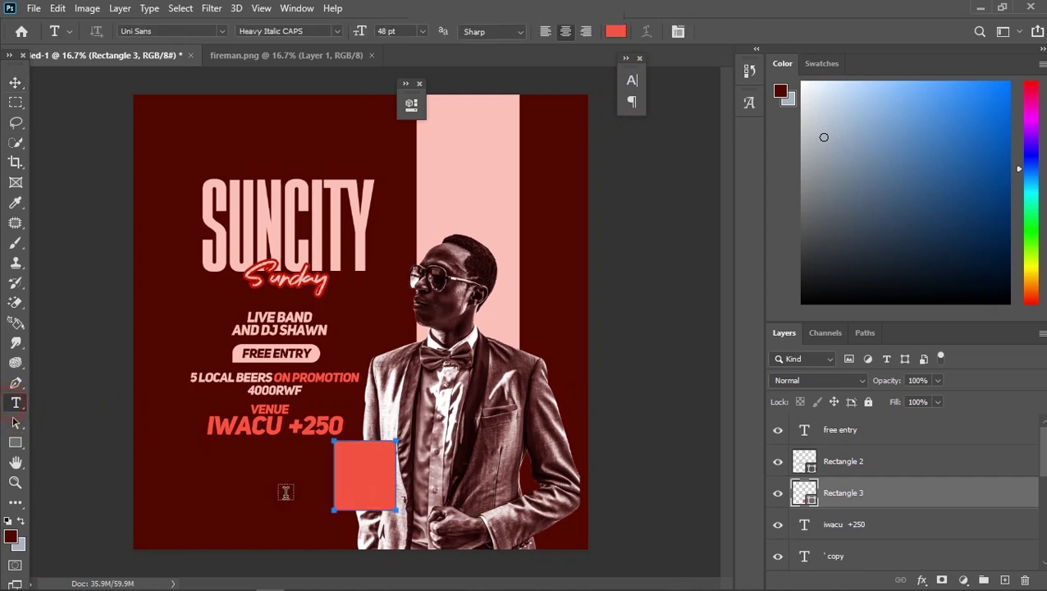
Type FIRE MAN at the lower left, split it onto two lines after FIRE, and select it
click(242, 483)
text(FIRE MAN)
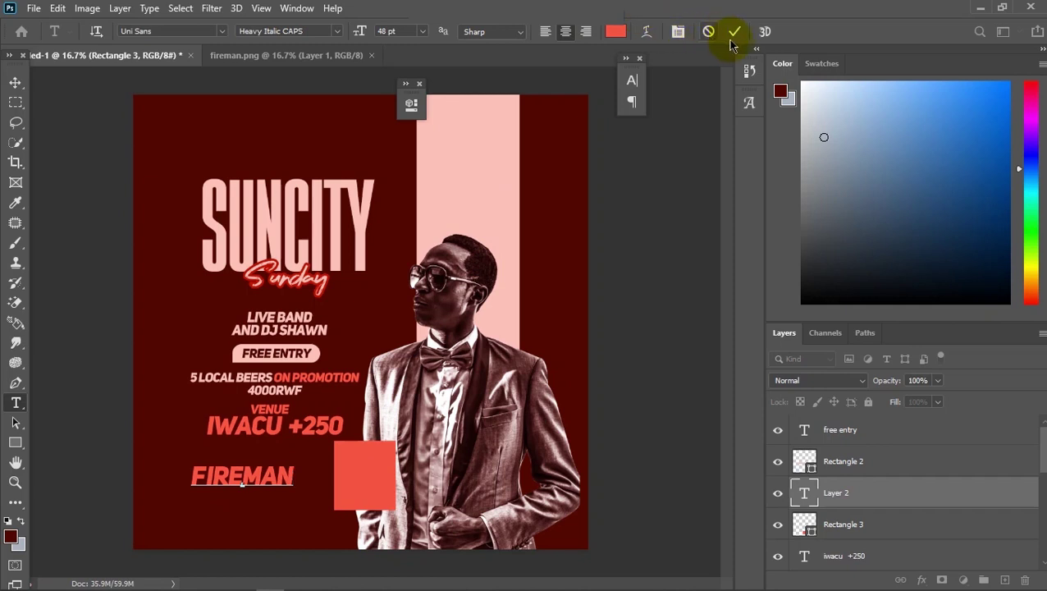
click(735, 35)
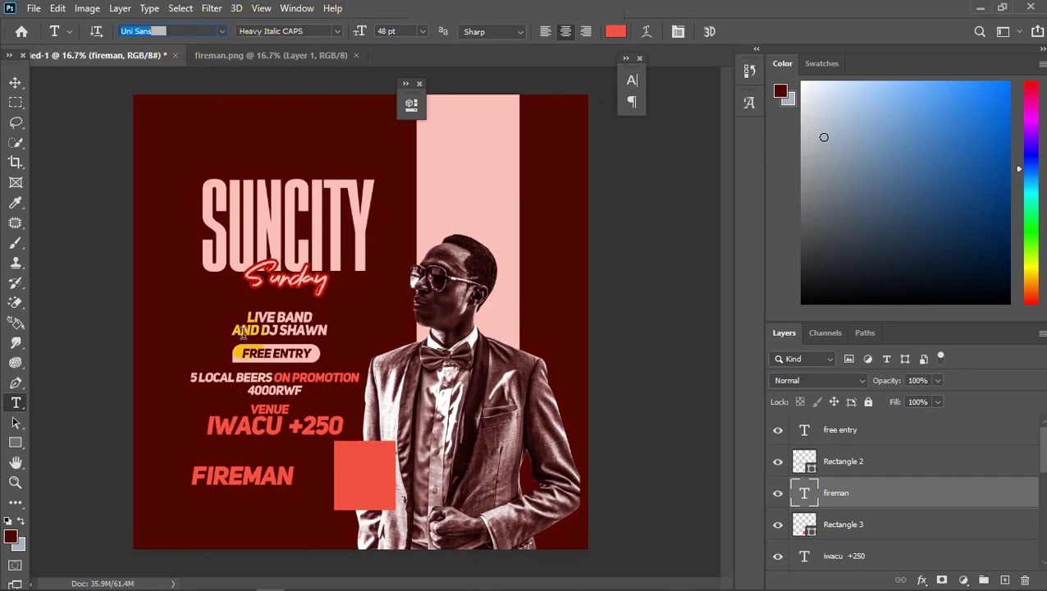
click(241, 474)
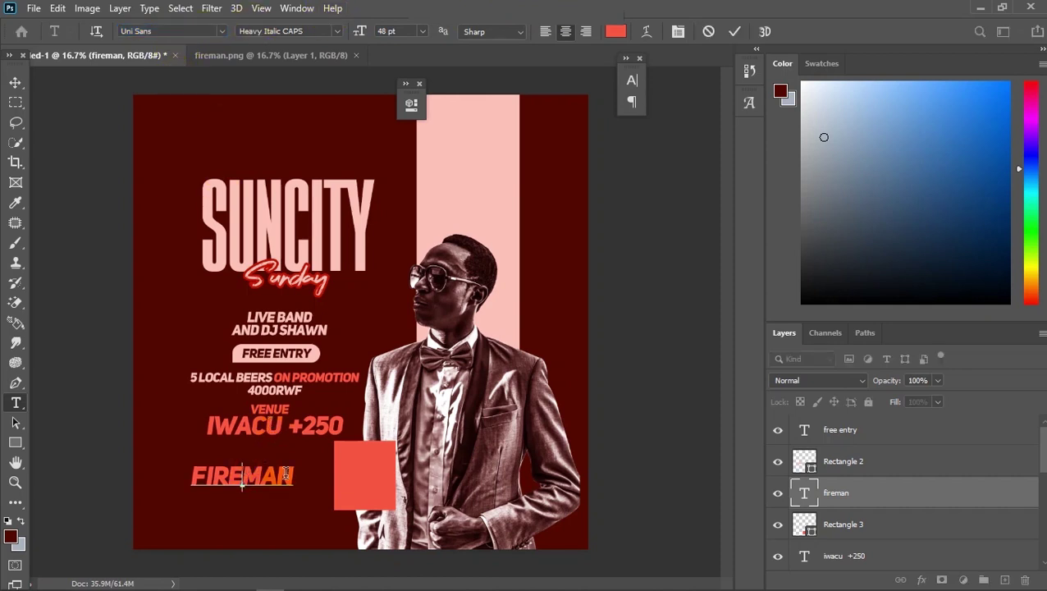
key(Return)
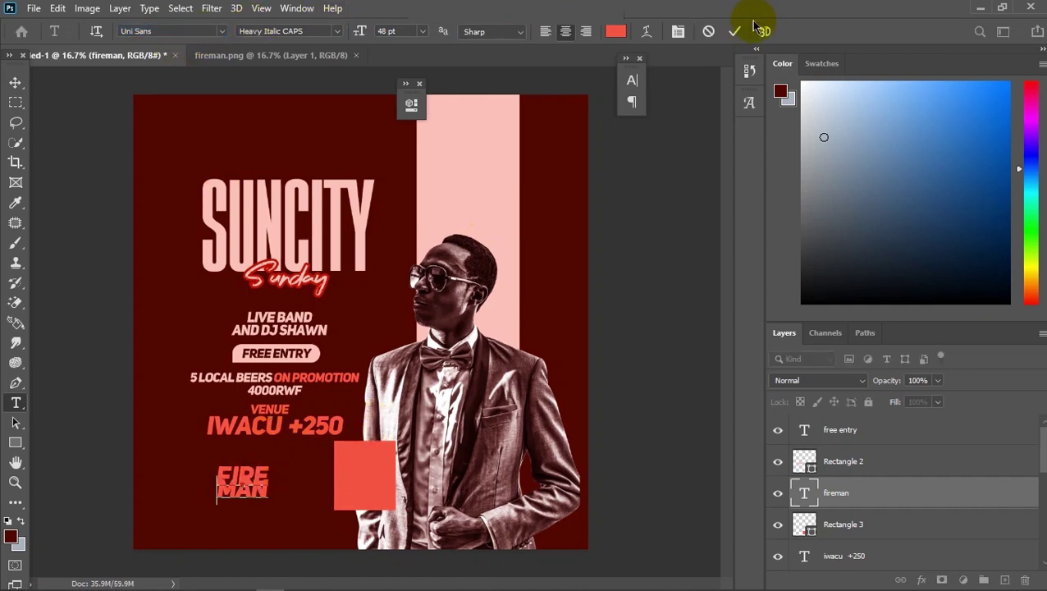
click(735, 33)
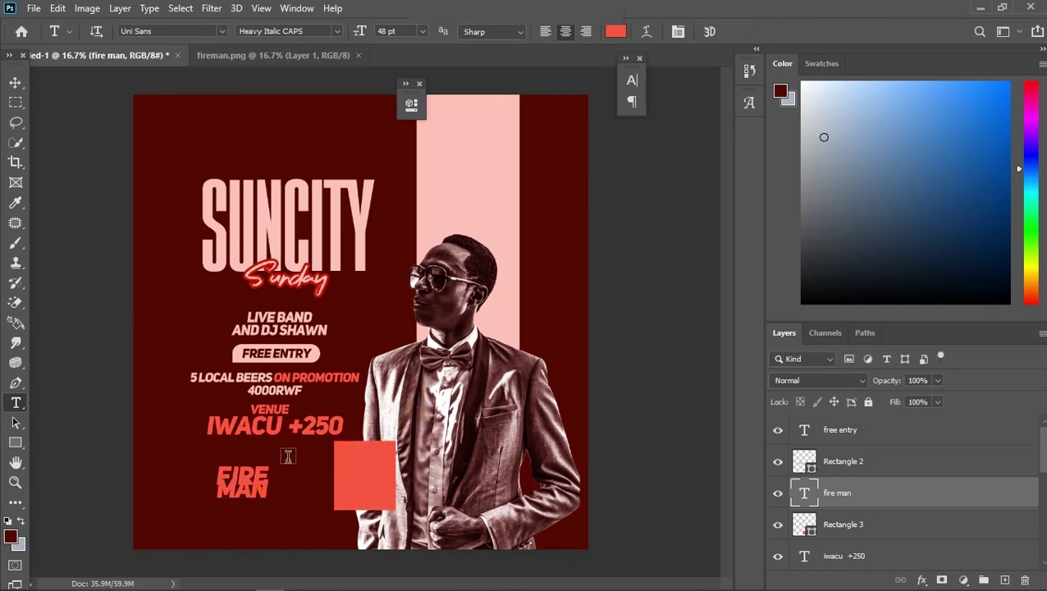
drag(219, 468, 284, 443)
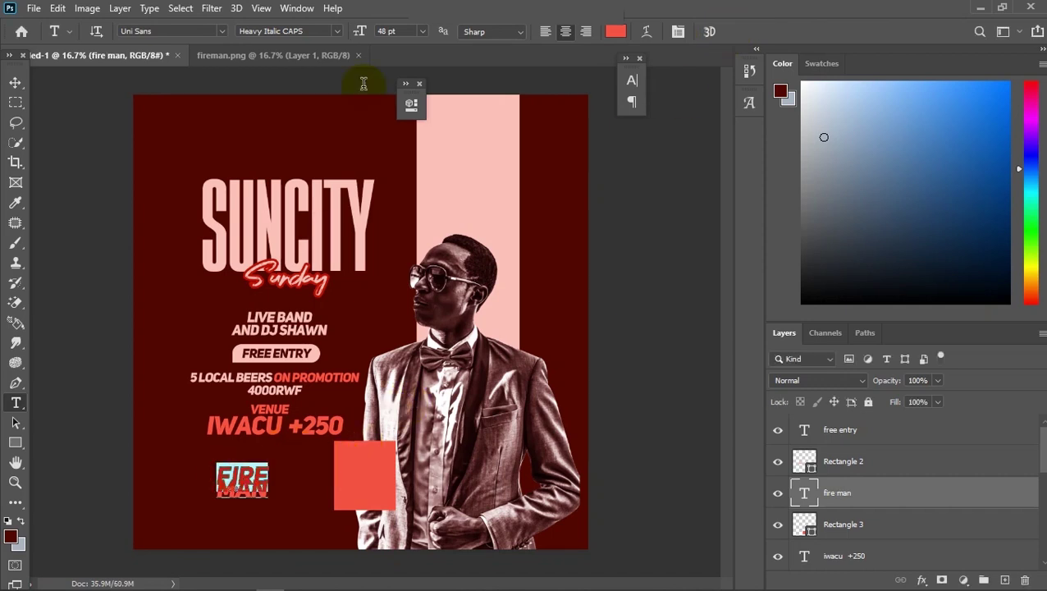
Set the FIRE MAN text to 36 pt
click(391, 31)
click(420, 32)
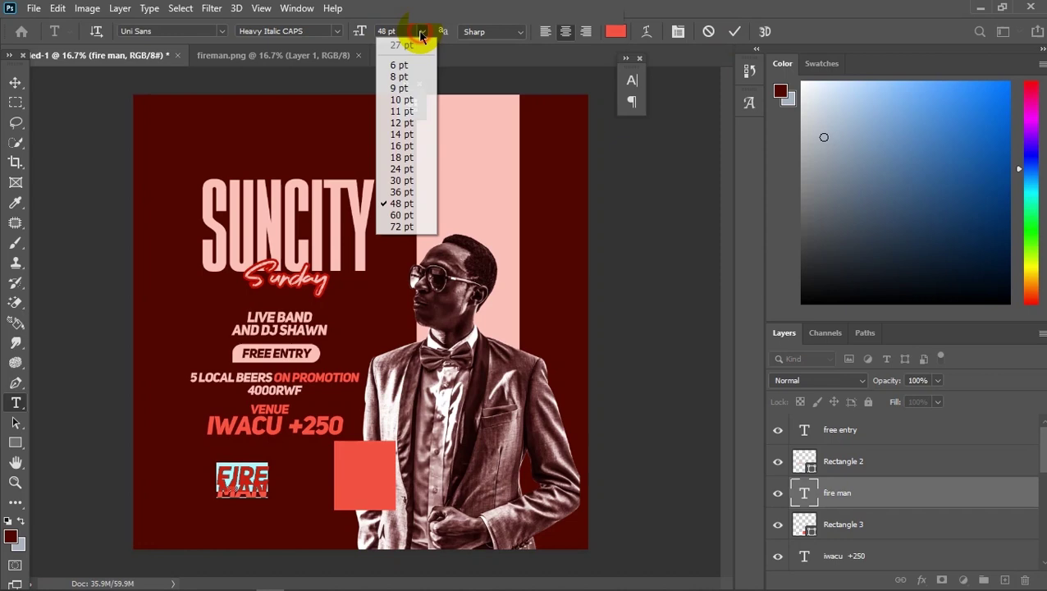
click(392, 185)
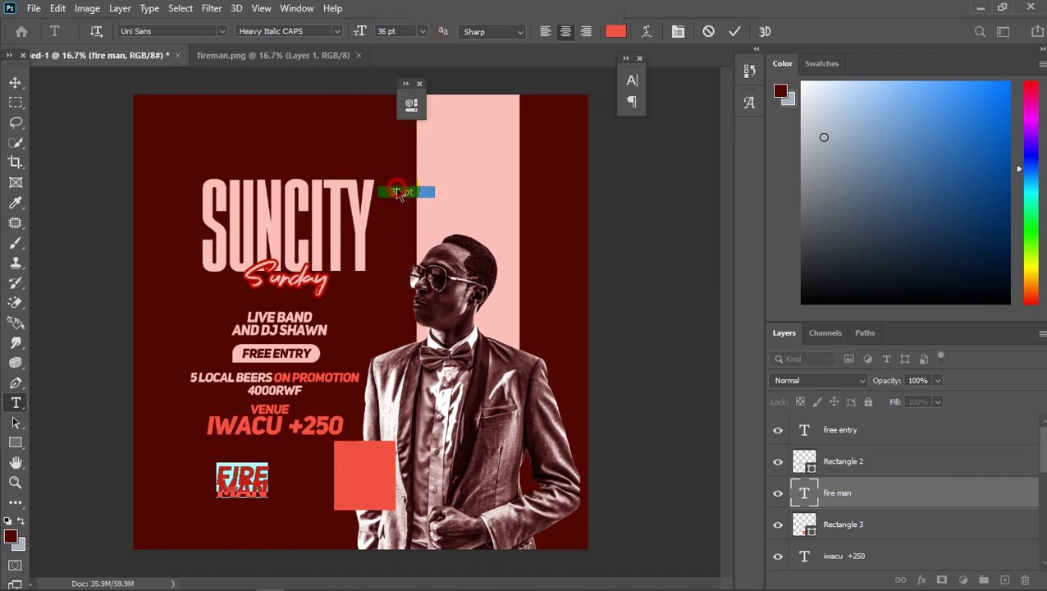
click(736, 33)
Set the FIRE MAN line spacing to 36 pt in the Character panel, after briefly trying 48 pt
click(297, 8)
click(379, 171)
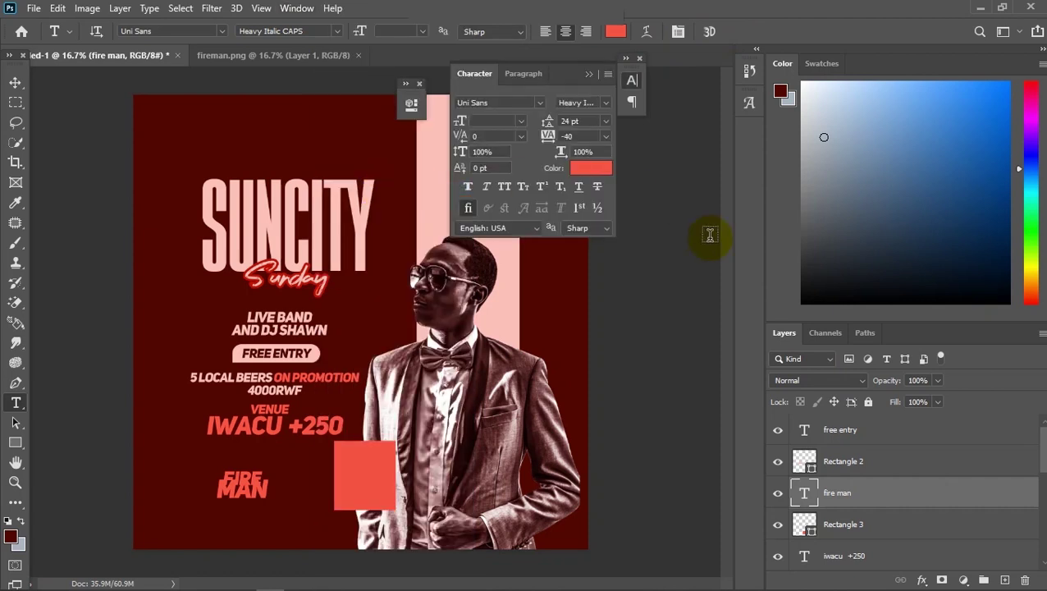
click(607, 121)
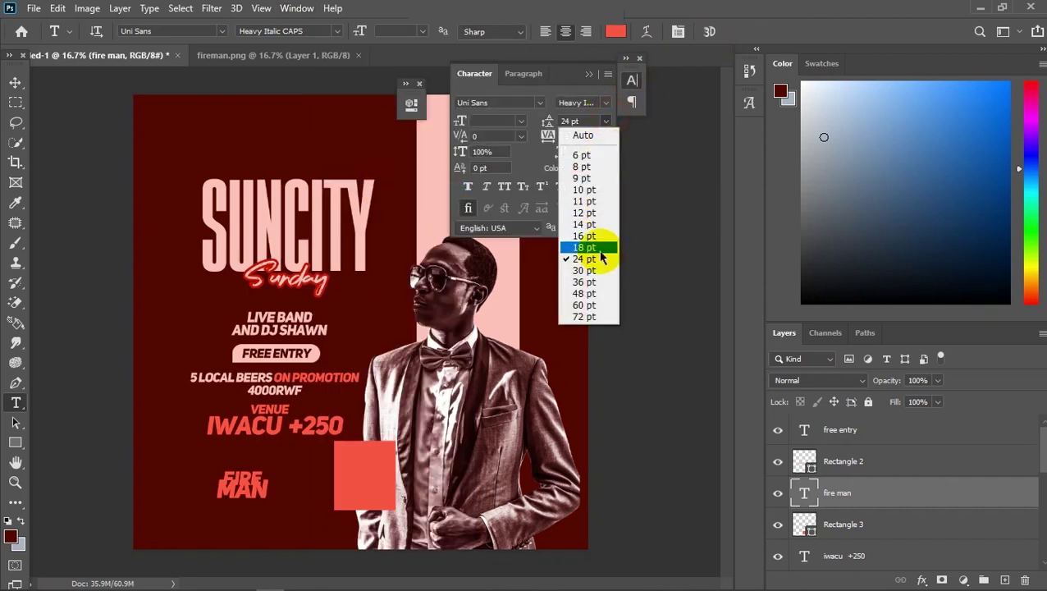
click(597, 281)
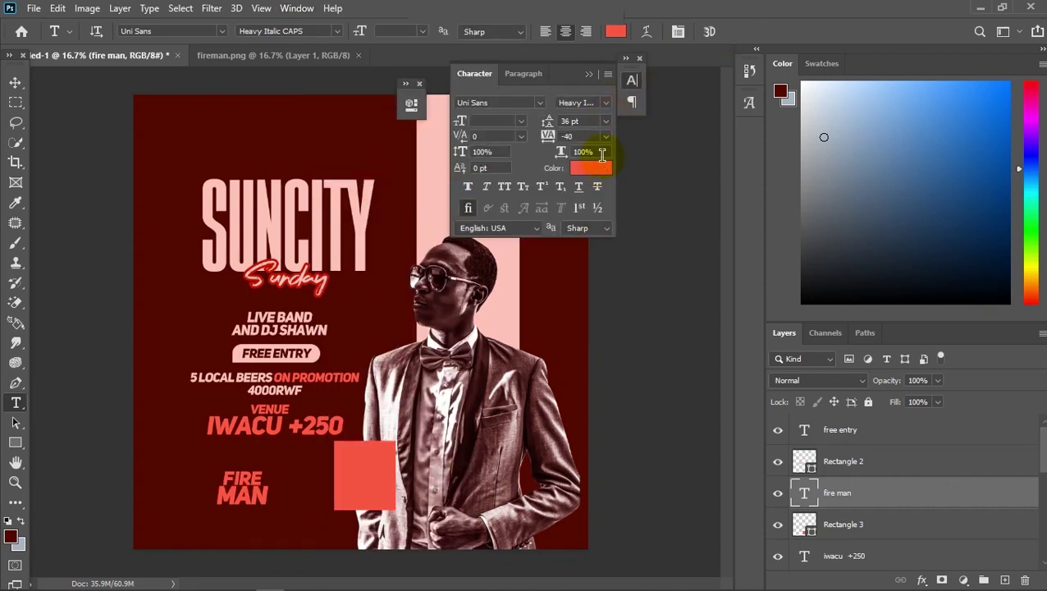
click(607, 121)
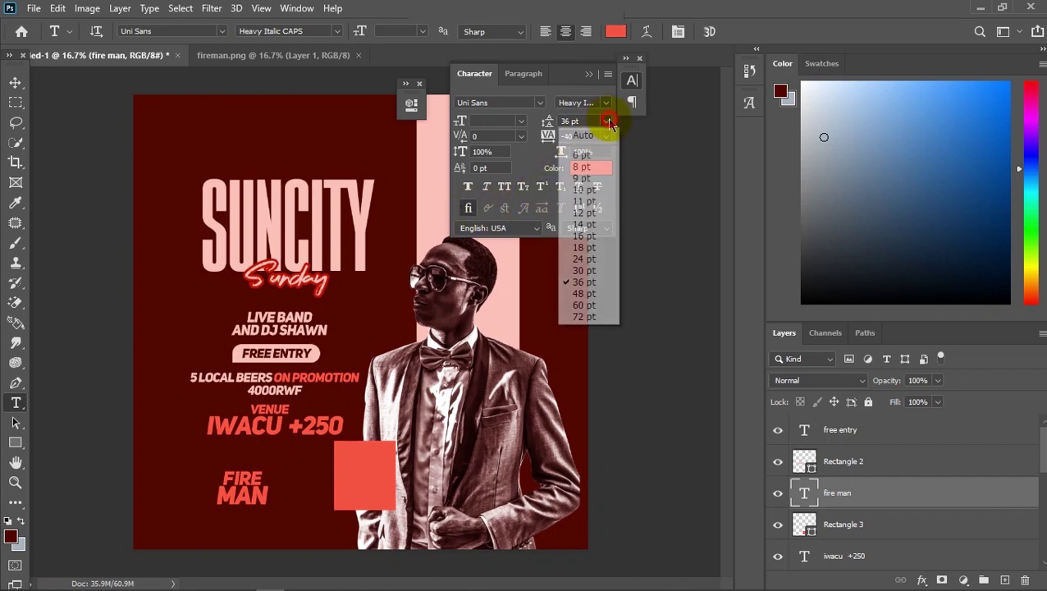
click(578, 293)
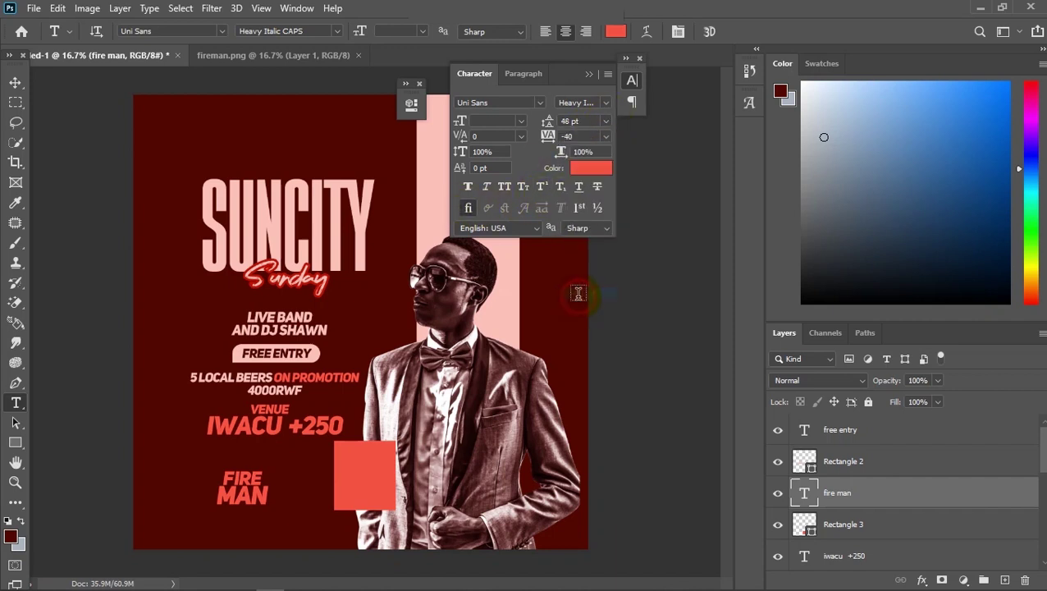
click(607, 122)
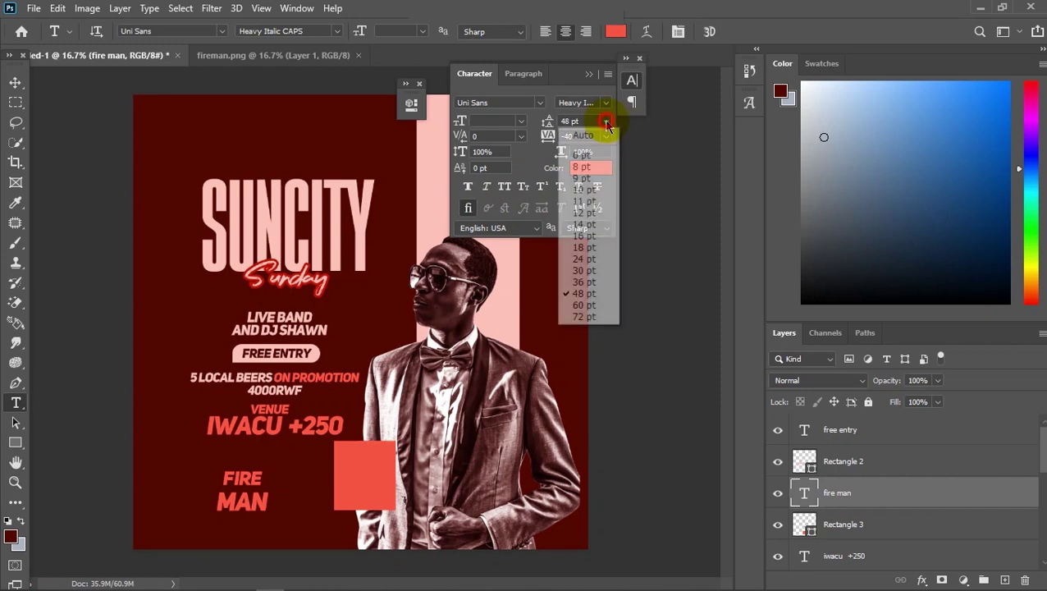
click(579, 282)
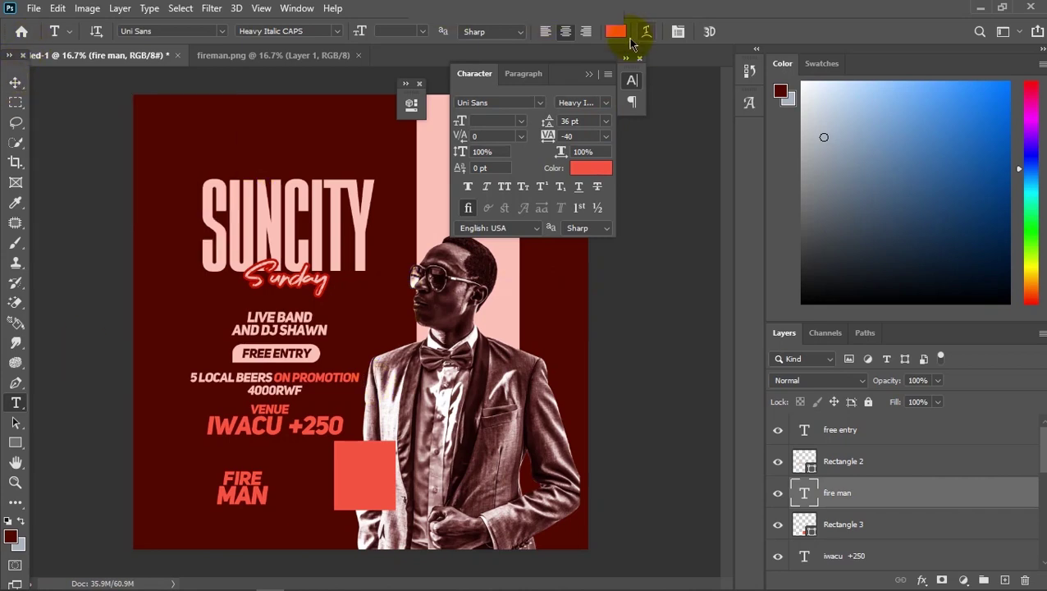
Colour the FIRE MAN text with the sampled SUNCITY pink ffbfba
click(616, 32)
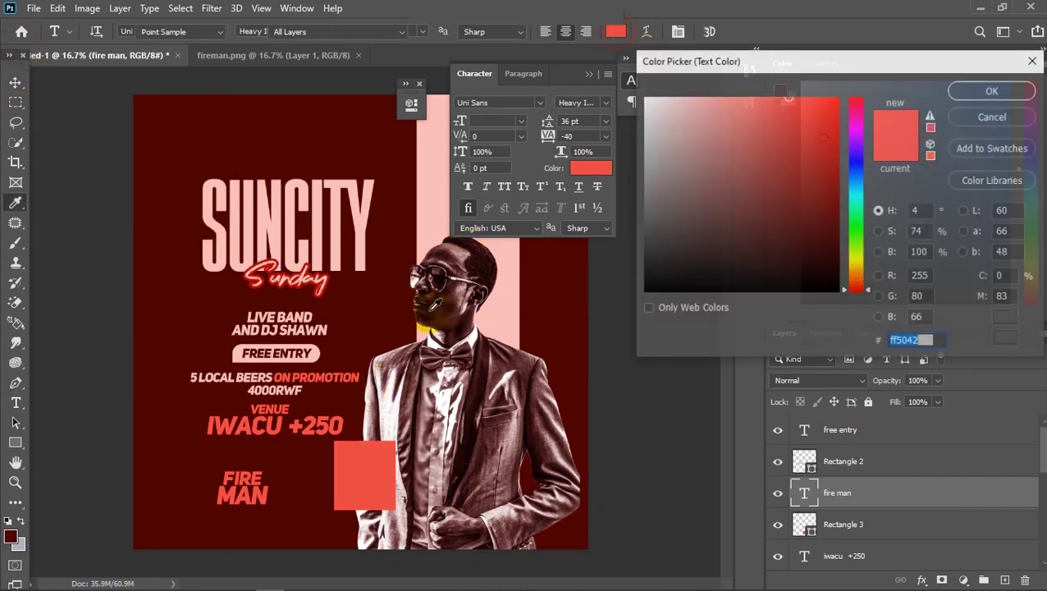
click(357, 229)
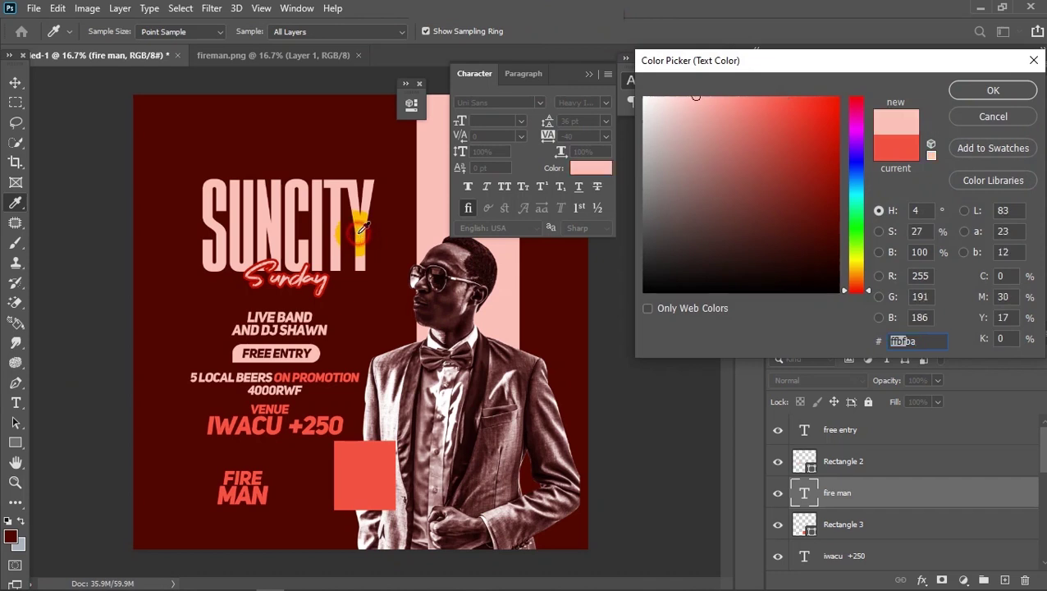
click(959, 99)
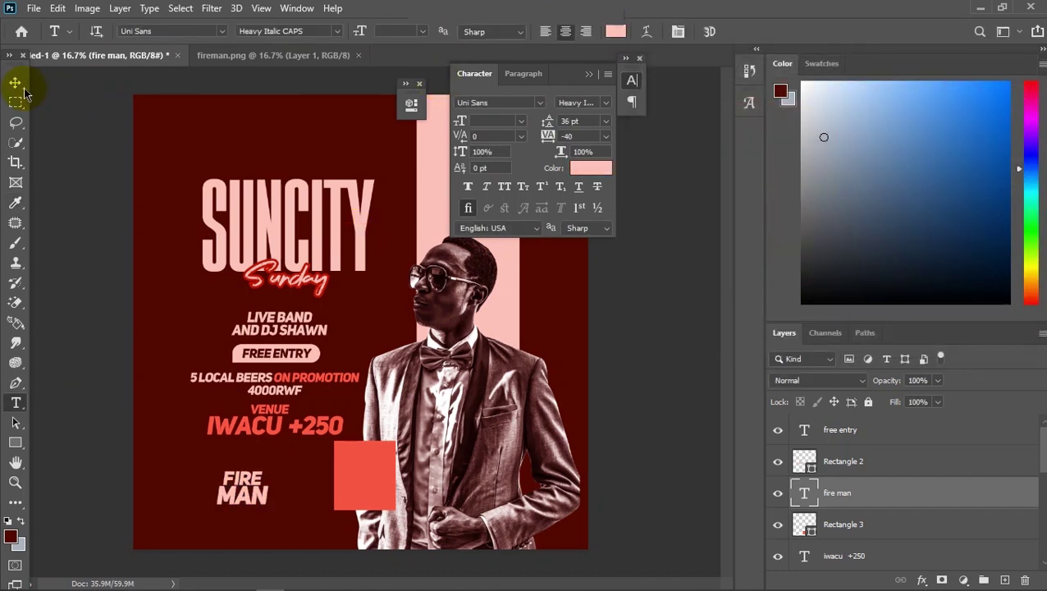
click(18, 85)
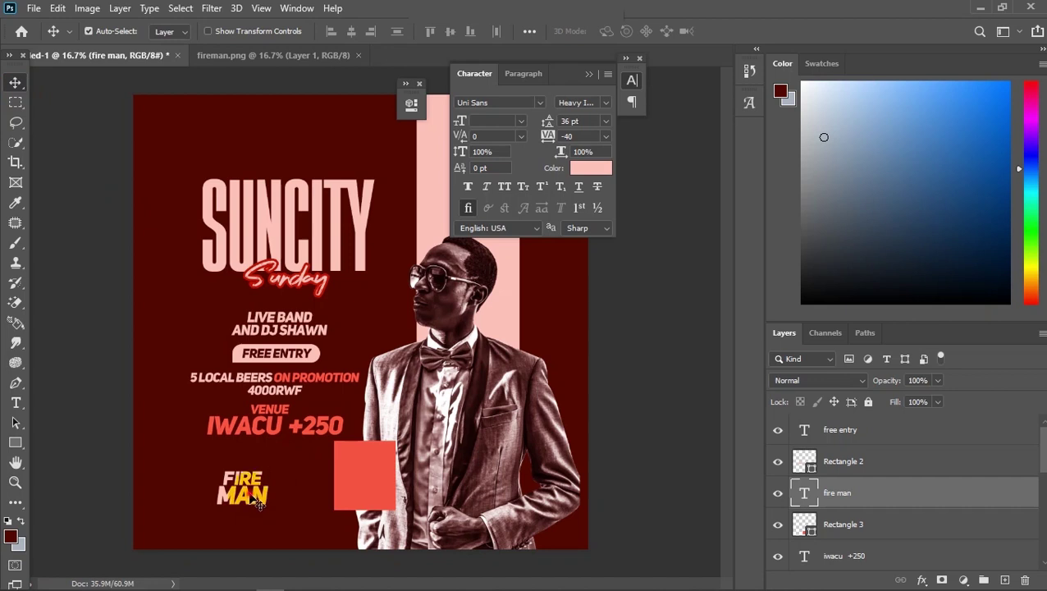
Move the FIRE MAN text onto the coral square and centre it
drag(259, 504, 369, 492)
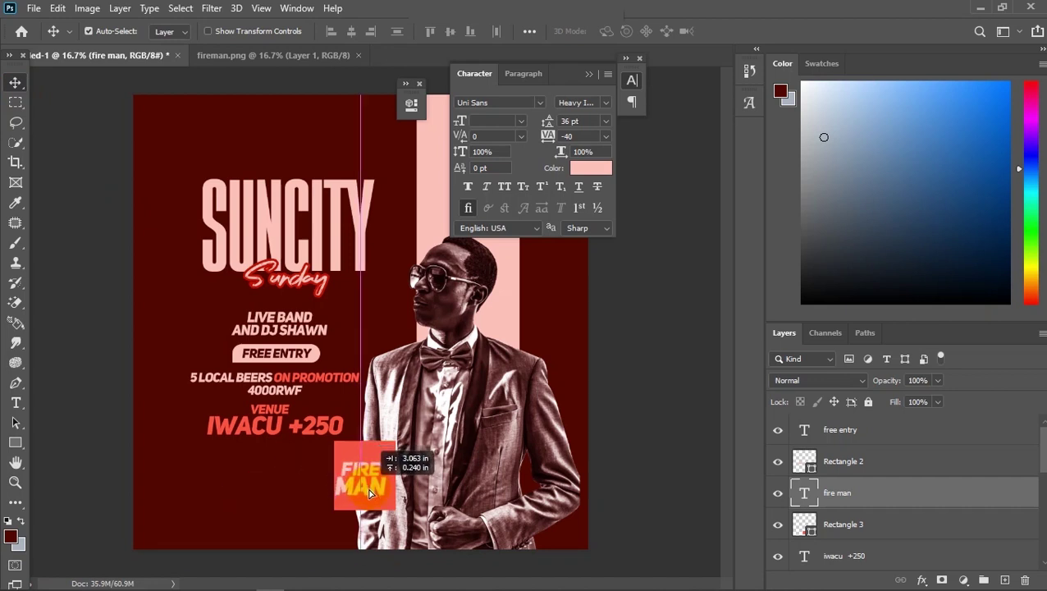
drag(369, 490, 372, 495)
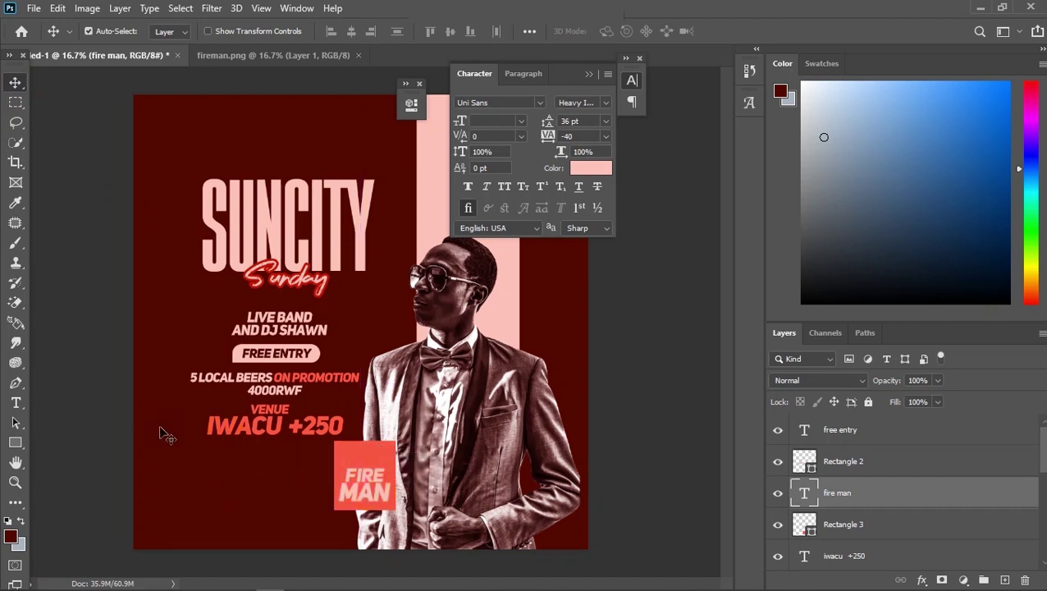
click(16, 403)
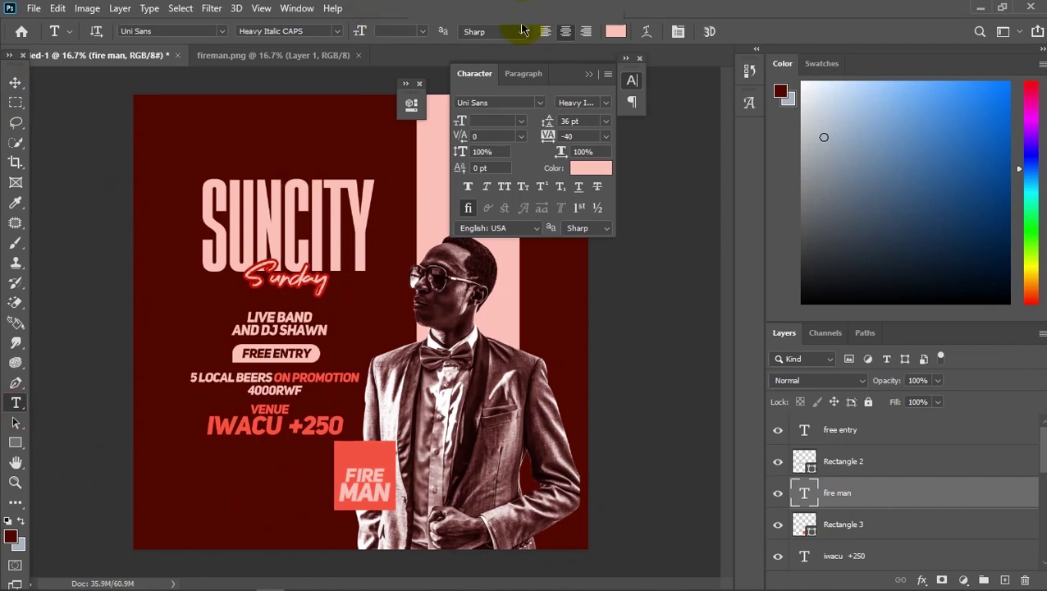
Scale FIRE MAN down to about 79% so it fits inside the coral square
key(ctrl+t)
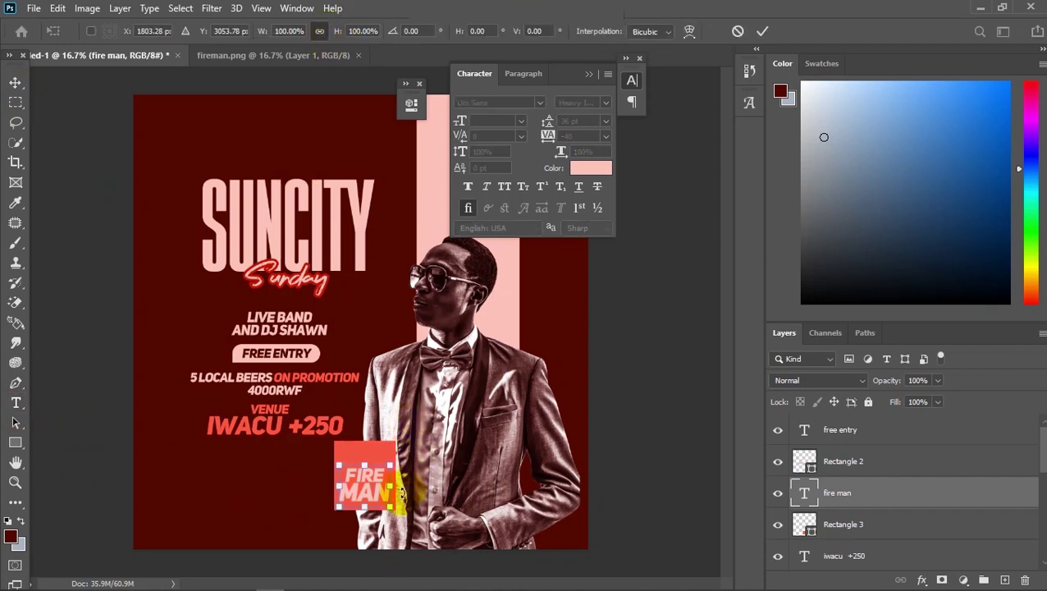
drag(393, 474, 370, 484)
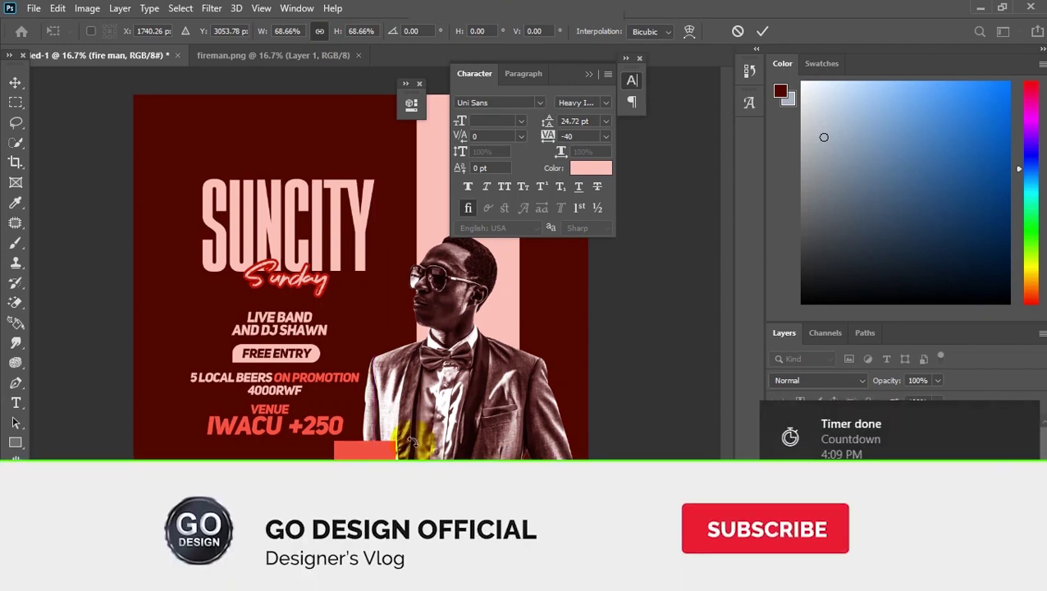
click(762, 31)
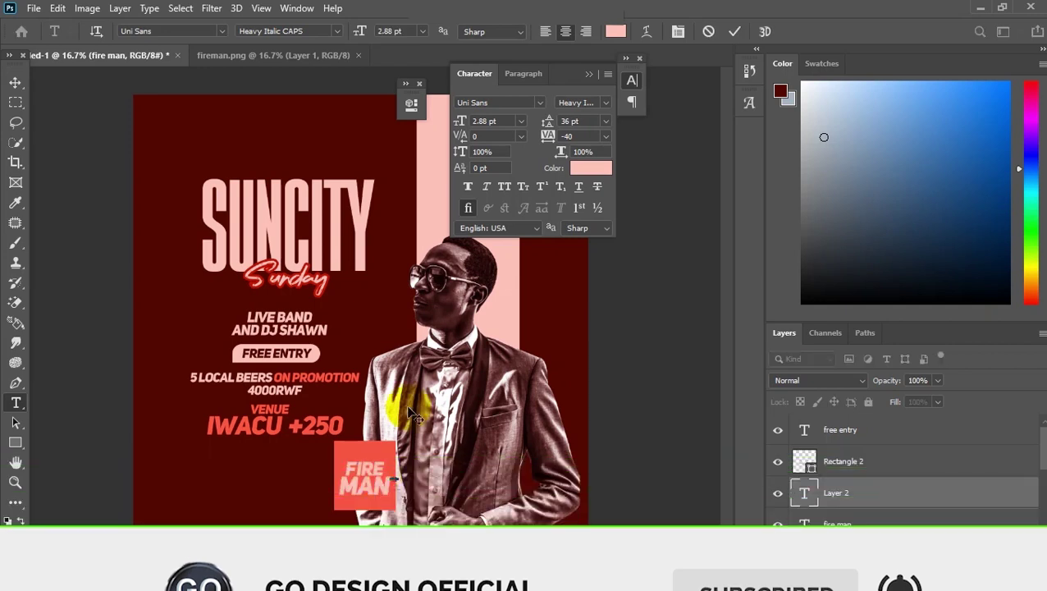
key(Escape)
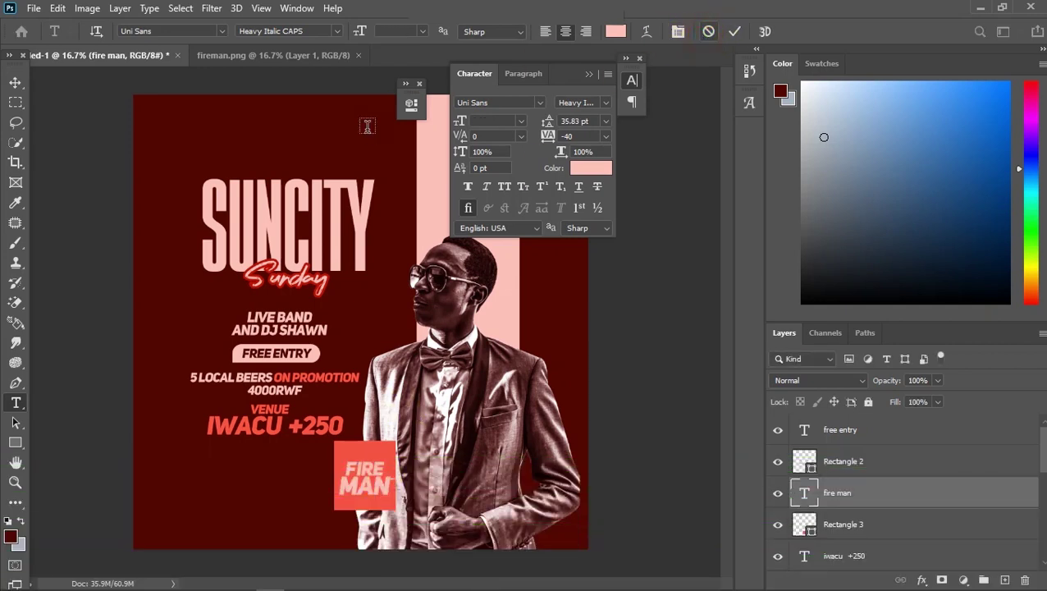
key(ctrl+t)
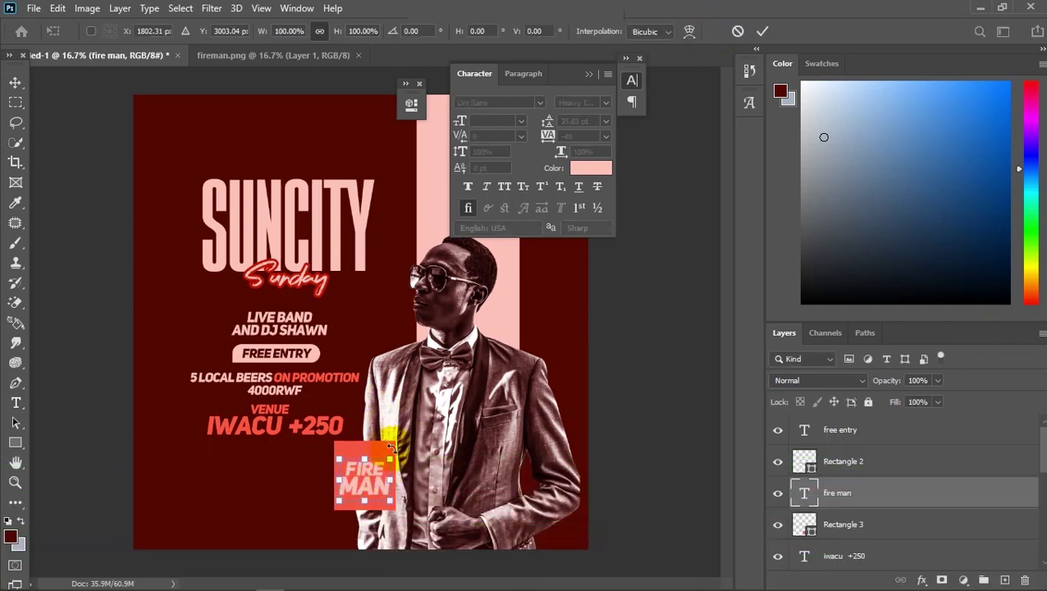
drag(385, 457, 365, 482)
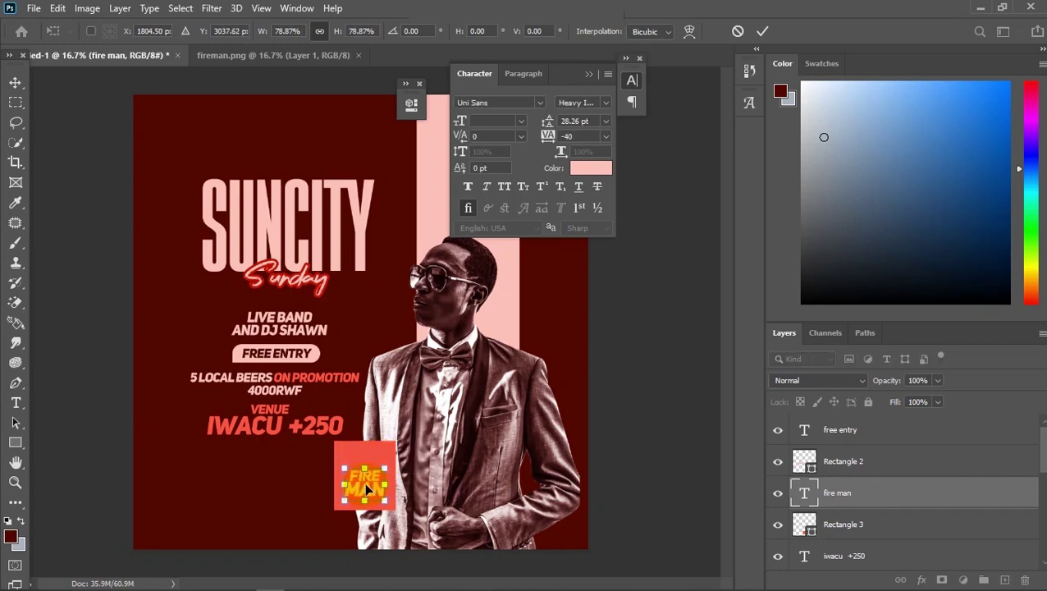
click(763, 31)
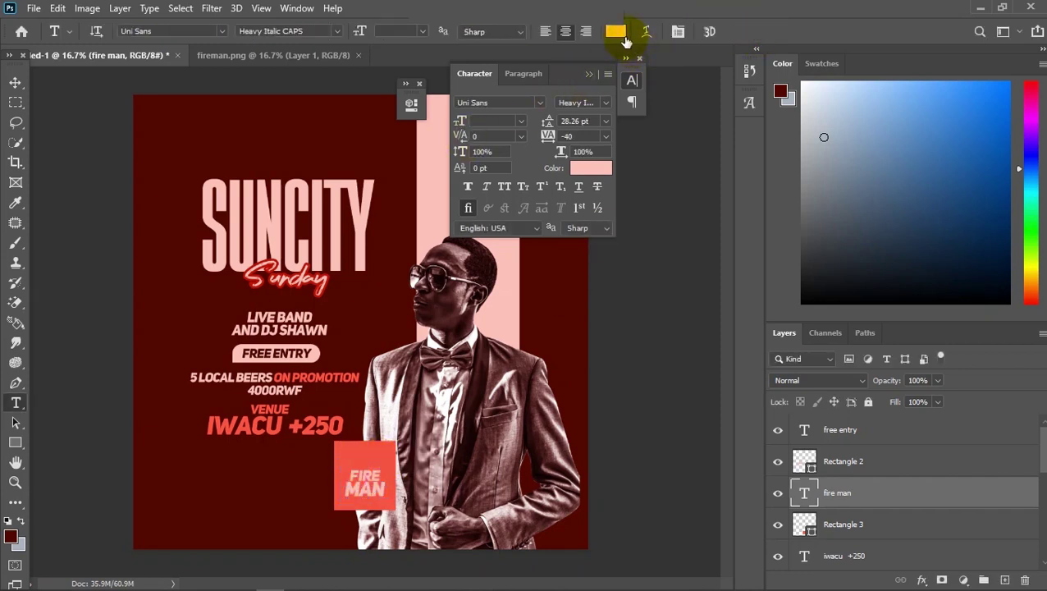
Recolour the FIRE MAN text with the poster's sampled dark red
click(617, 32)
click(404, 238)
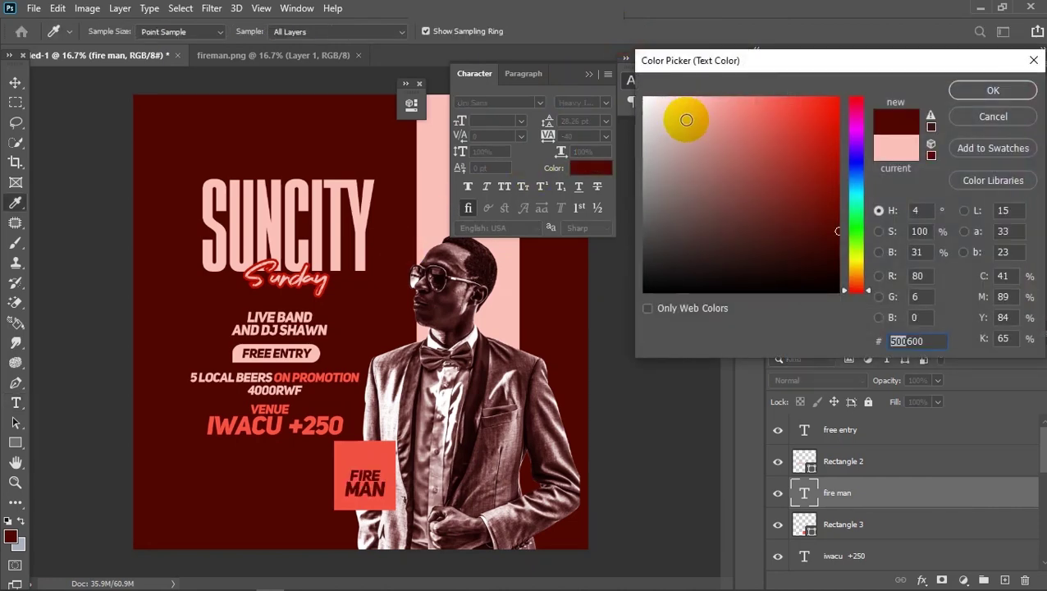
click(984, 90)
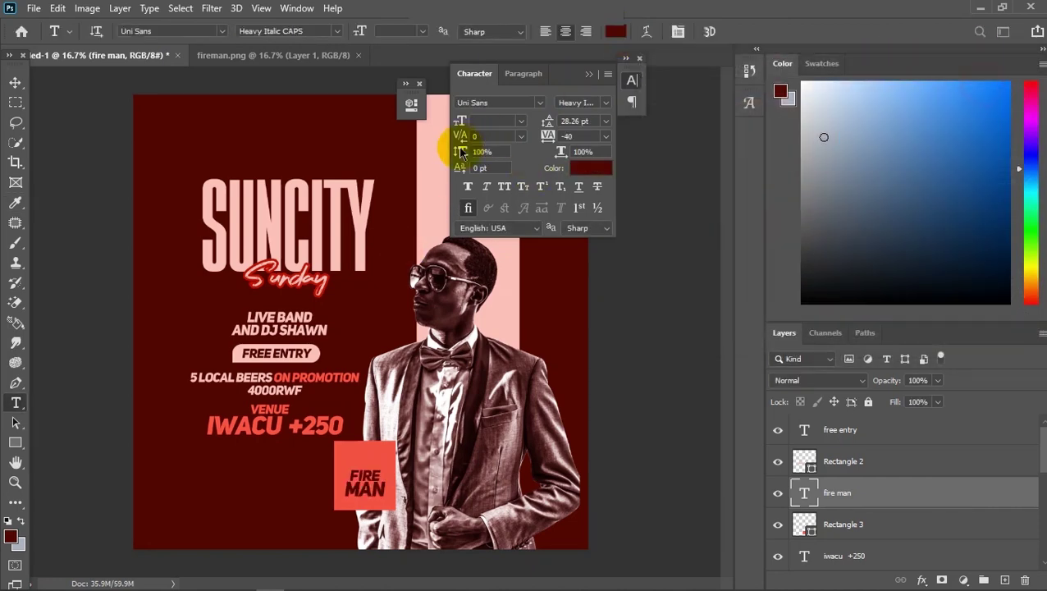
Recolour the IWACU +250 text with the sampled SUNCITY pink
click(273, 424)
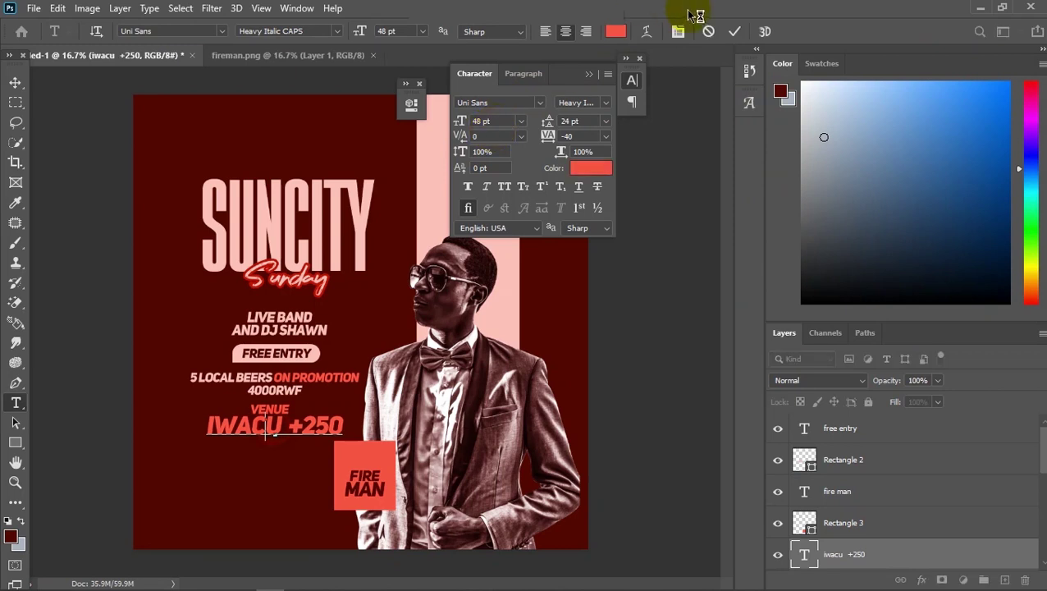
click(618, 33)
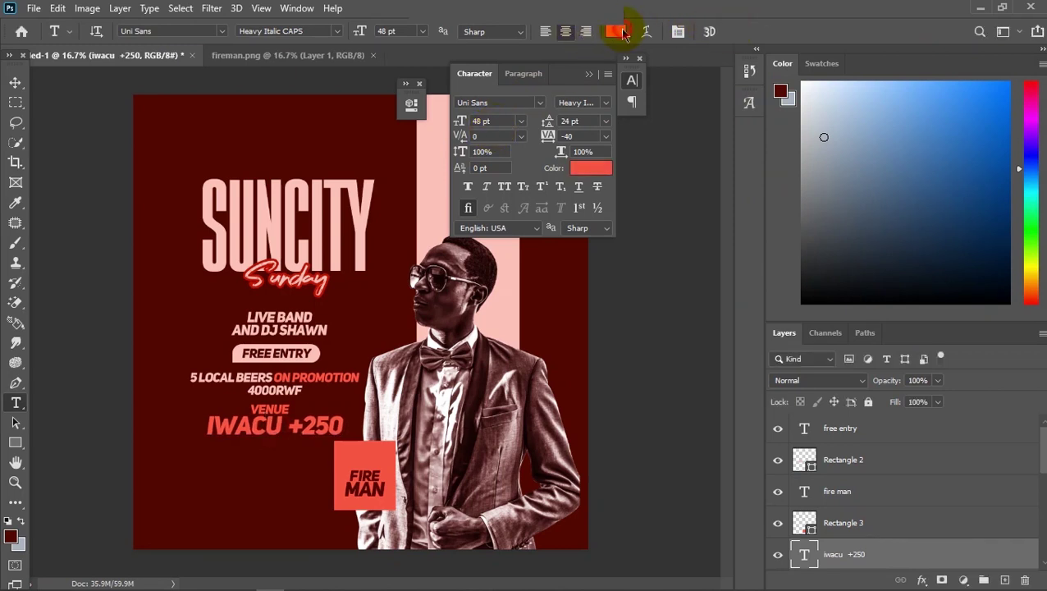
click(364, 197)
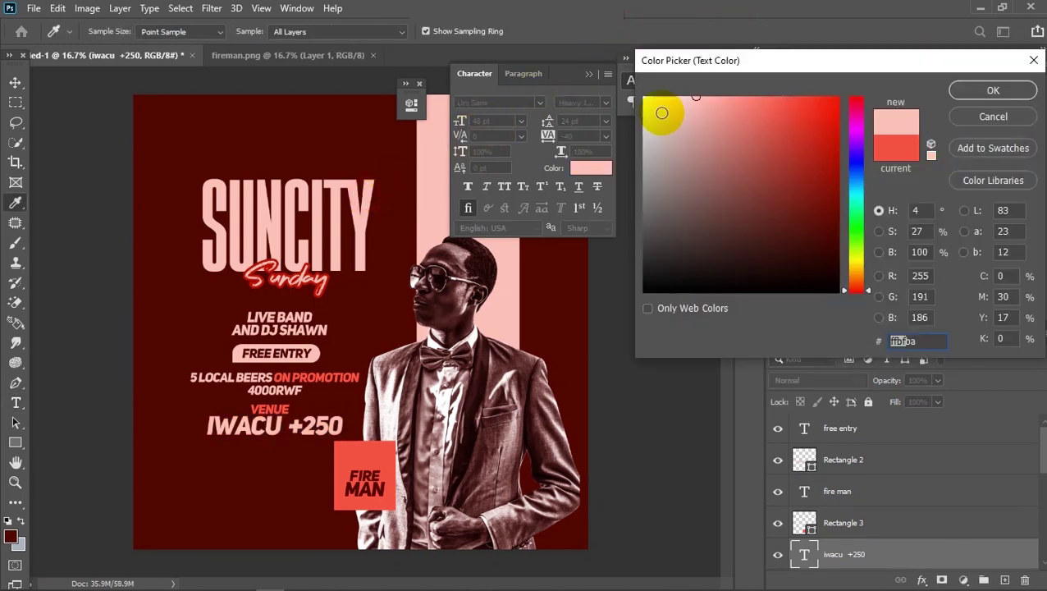
click(988, 90)
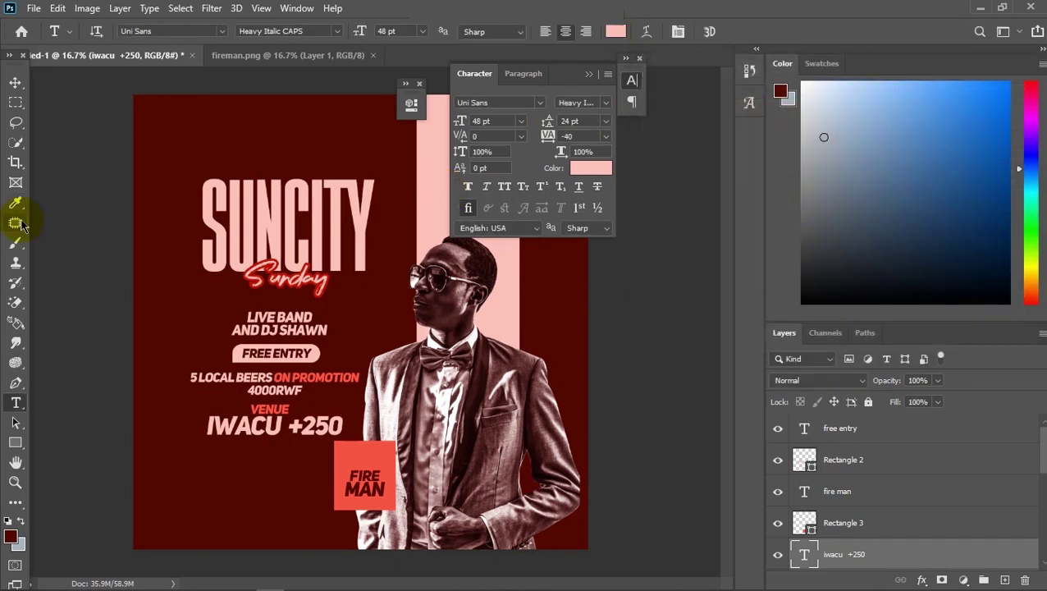
click(16, 82)
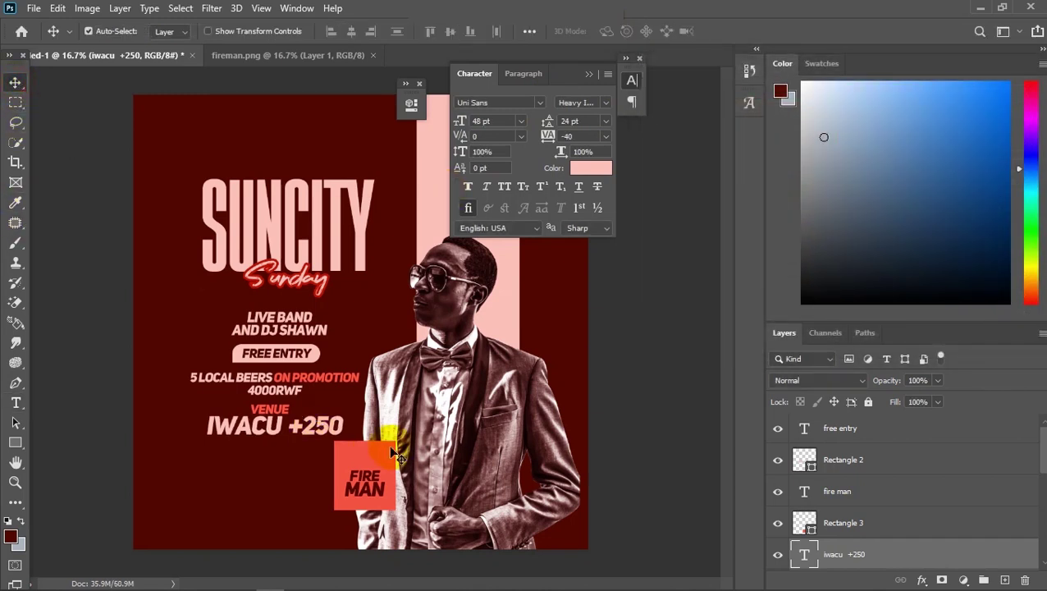
click(17, 444)
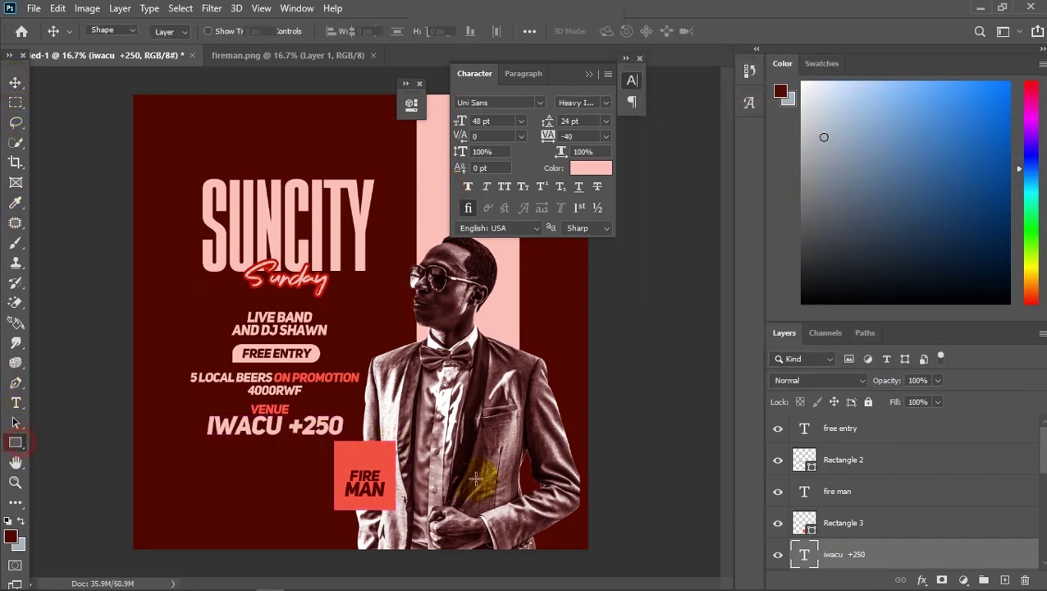
Draw a thin bar, Rectangle 4, above the FIRE MAN box and stack it above Rectangle 3
drag(326, 444, 408, 463)
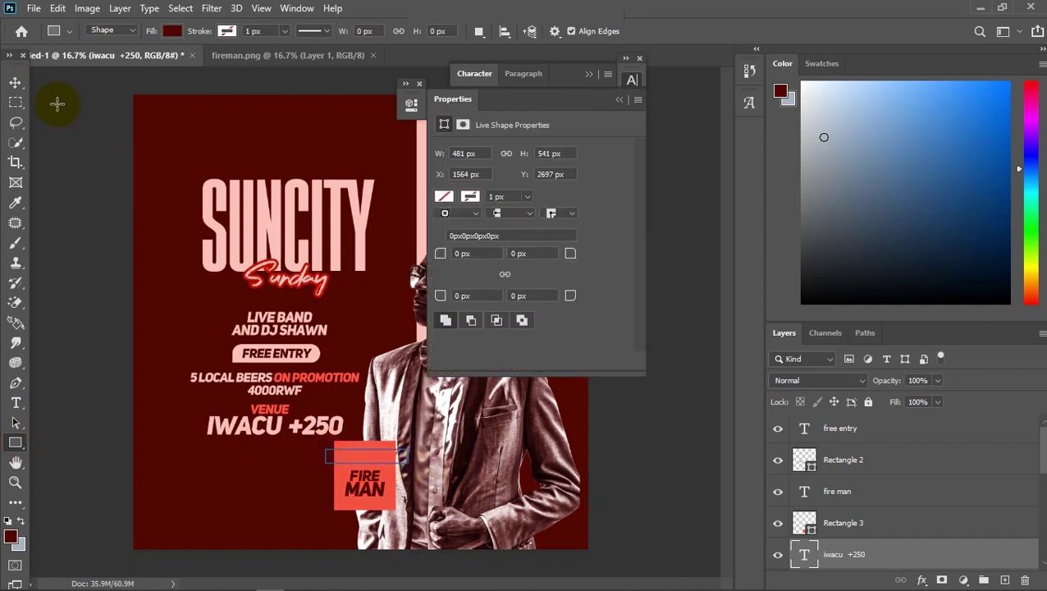
click(16, 82)
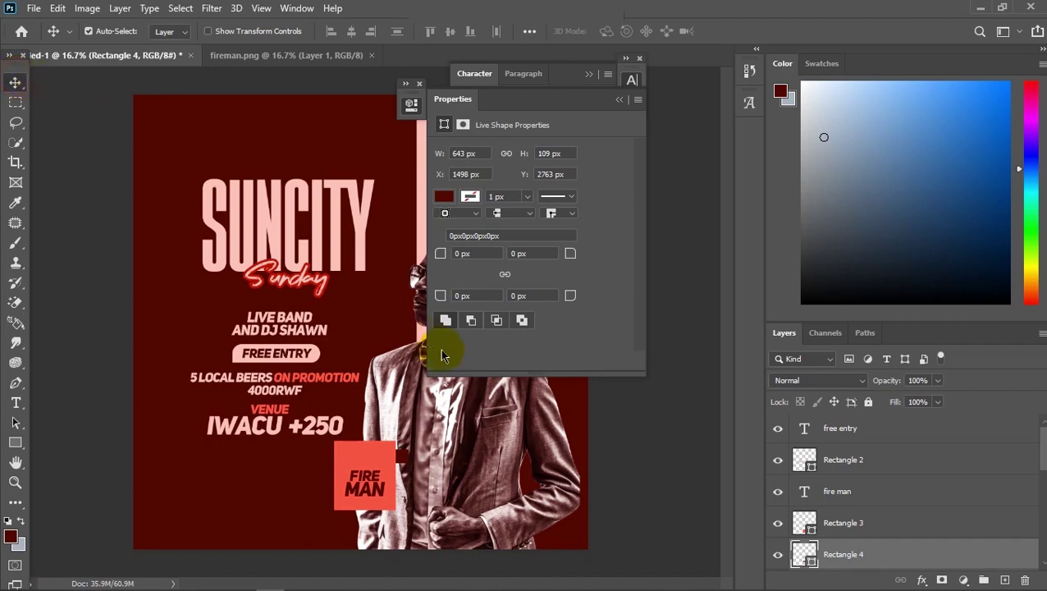
drag(837, 555, 839, 522)
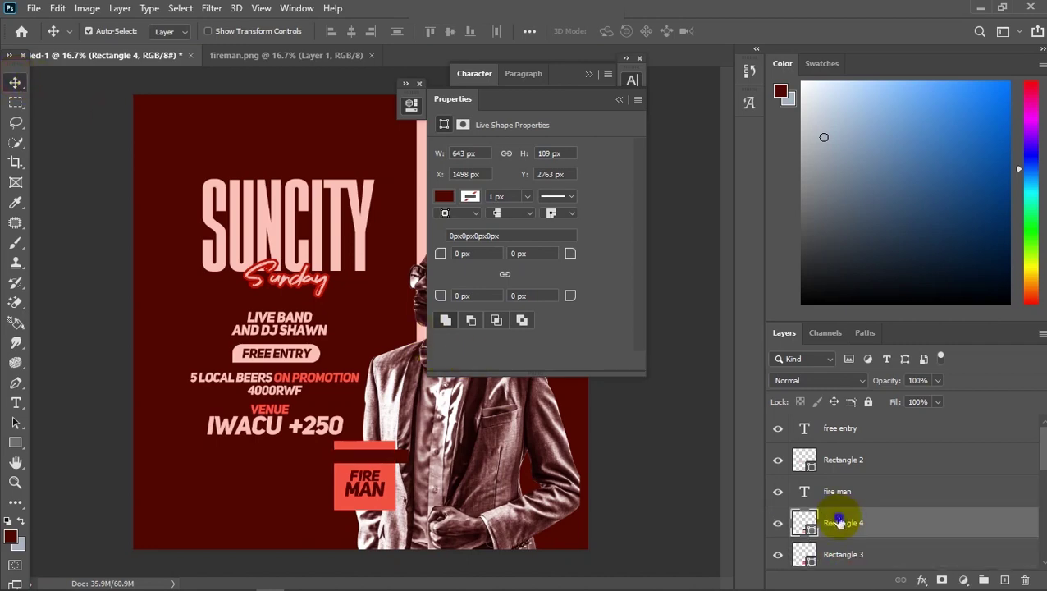
Clip Rectangle 4 to the layer beneath and add a new text line reading WITH
right_click(841, 522)
click(682, 296)
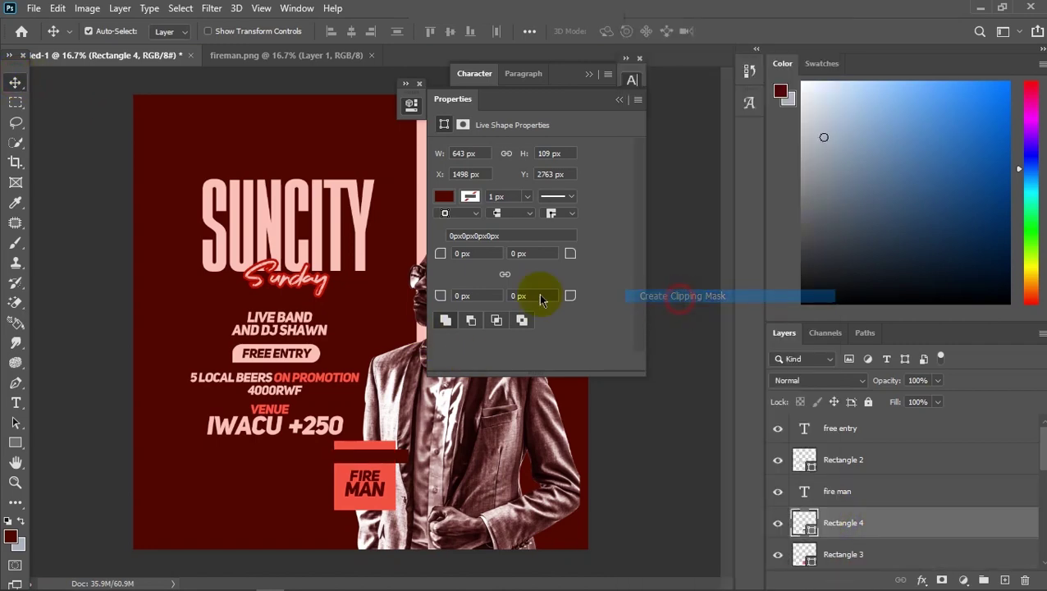
click(15, 402)
click(242, 487)
text(WITH)
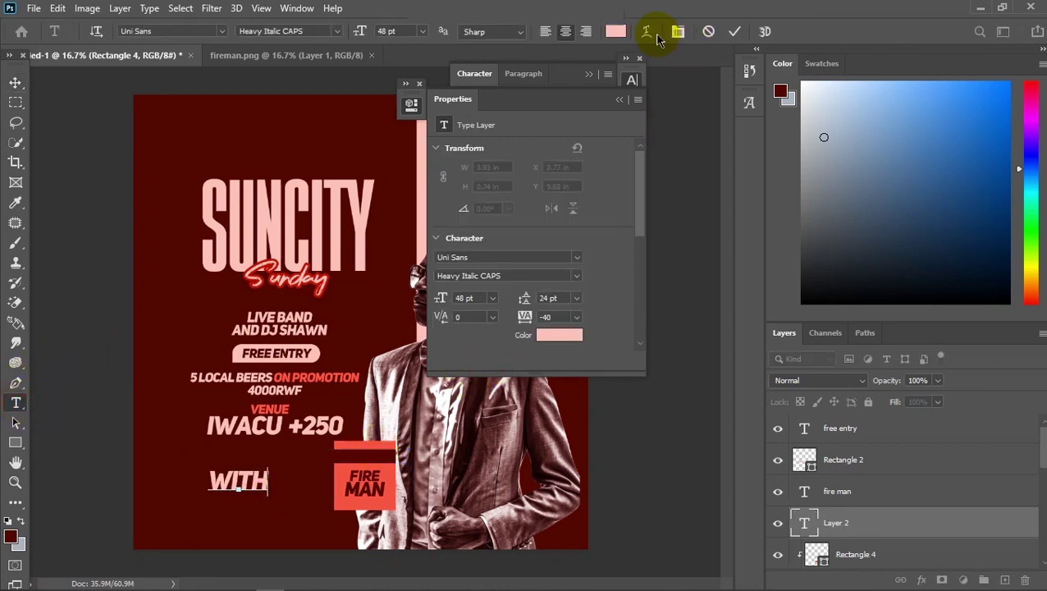
click(732, 34)
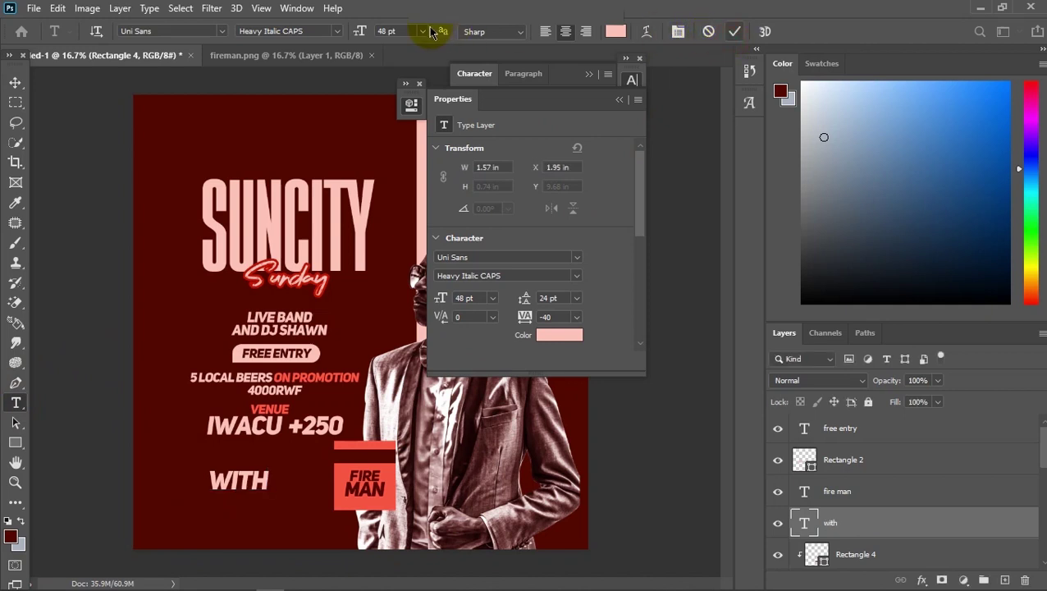
Set WITH to 24 pt and move it onto the bar above FIRE MAN
click(421, 31)
click(408, 169)
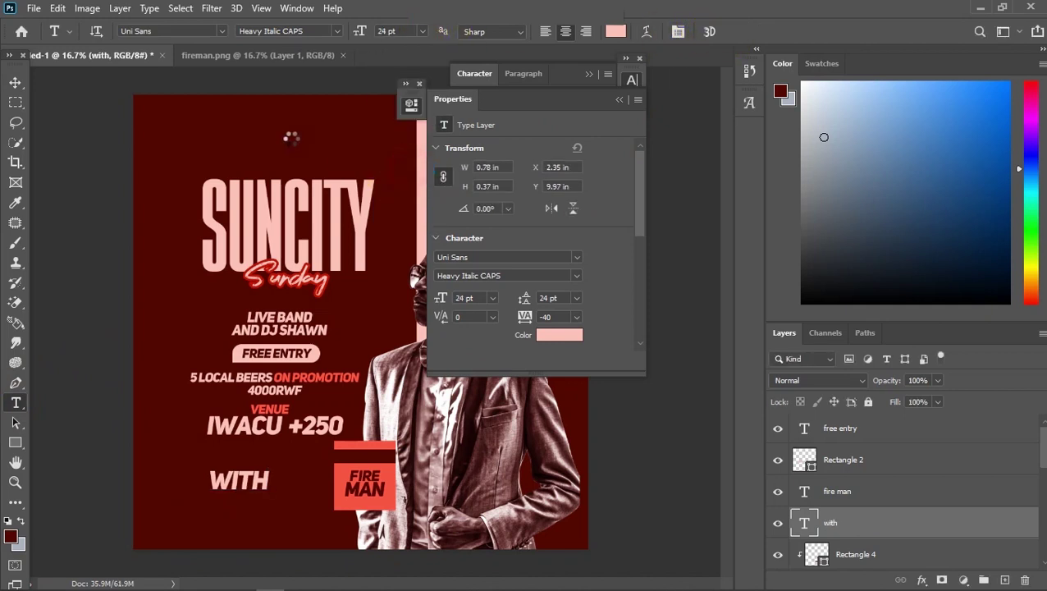
click(16, 83)
drag(232, 485, 361, 455)
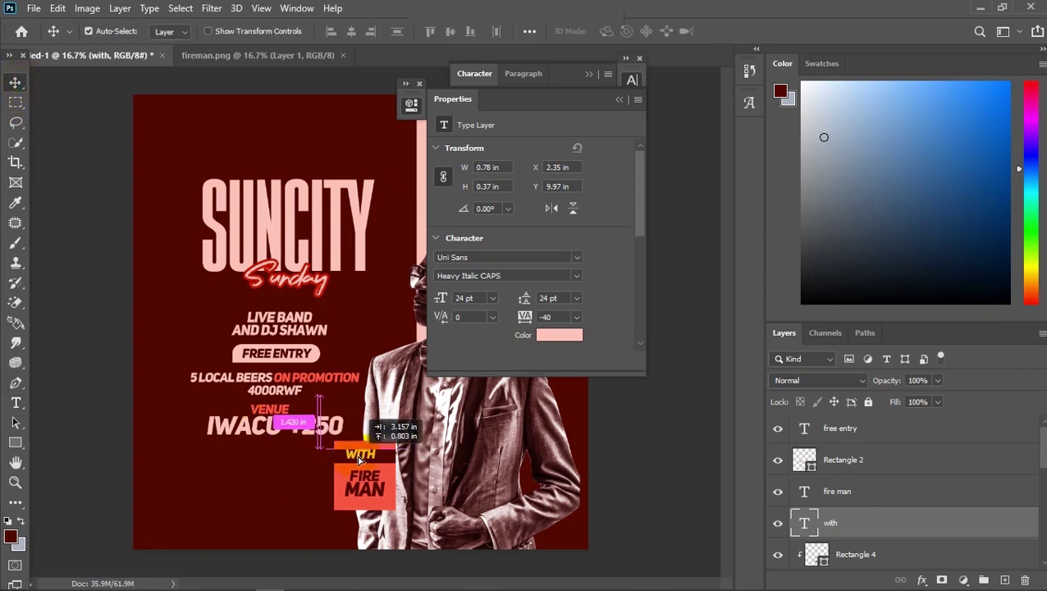
key(Down)
key(Left)
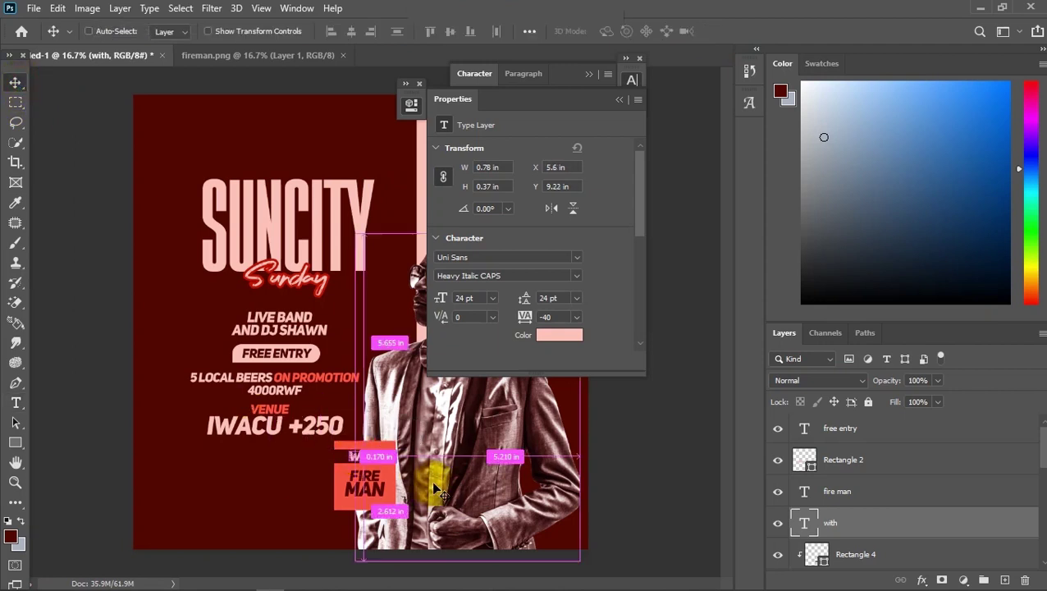
key(ctrl+minus)
key(ctrl+minus)
key(ctrl+plus)
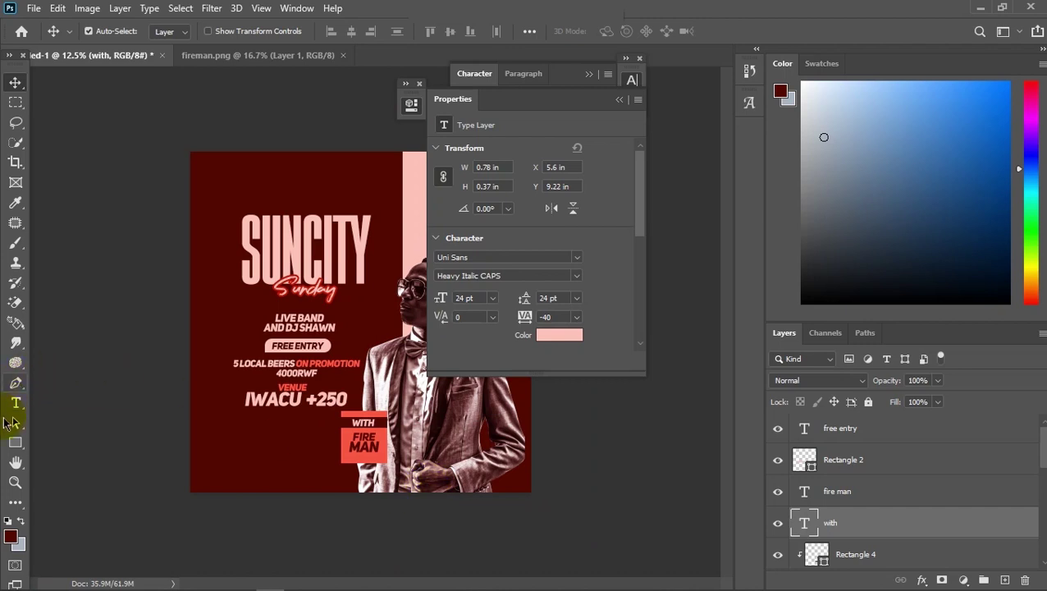
Shrink WITH to 18 pt, close the Properties panel, and dock the Character panel beside Color
click(15, 402)
click(420, 37)
click(401, 156)
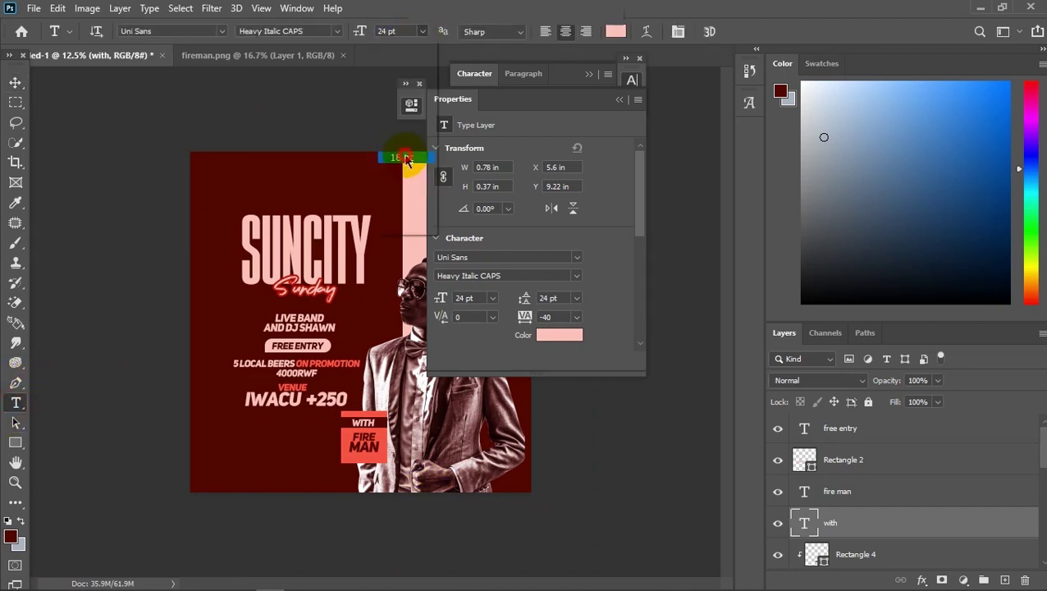
click(14, 85)
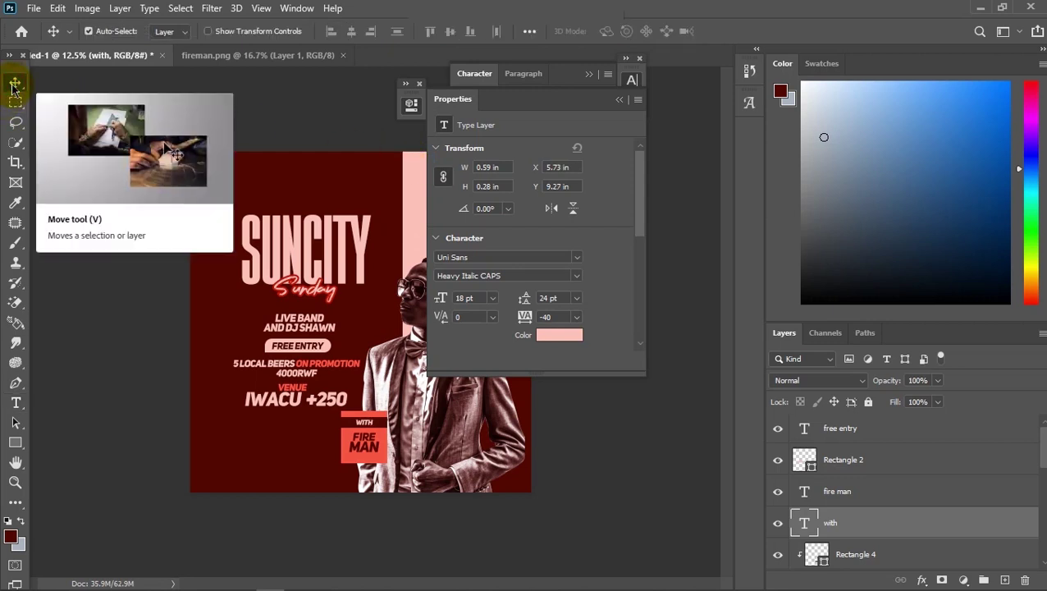
key(ctrl+plus)
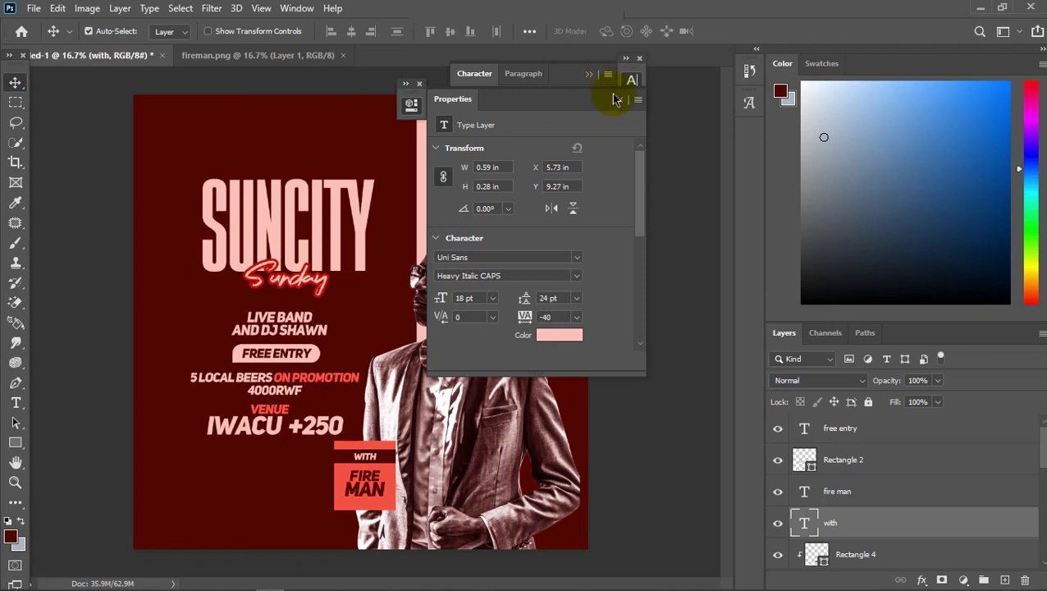
click(616, 99)
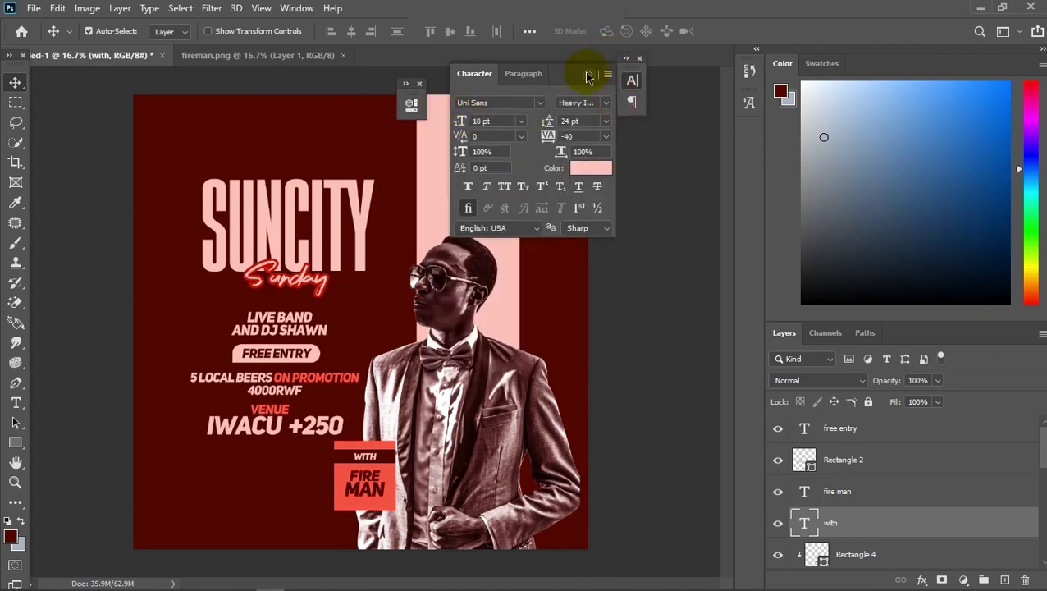
drag(586, 77, 732, 84)
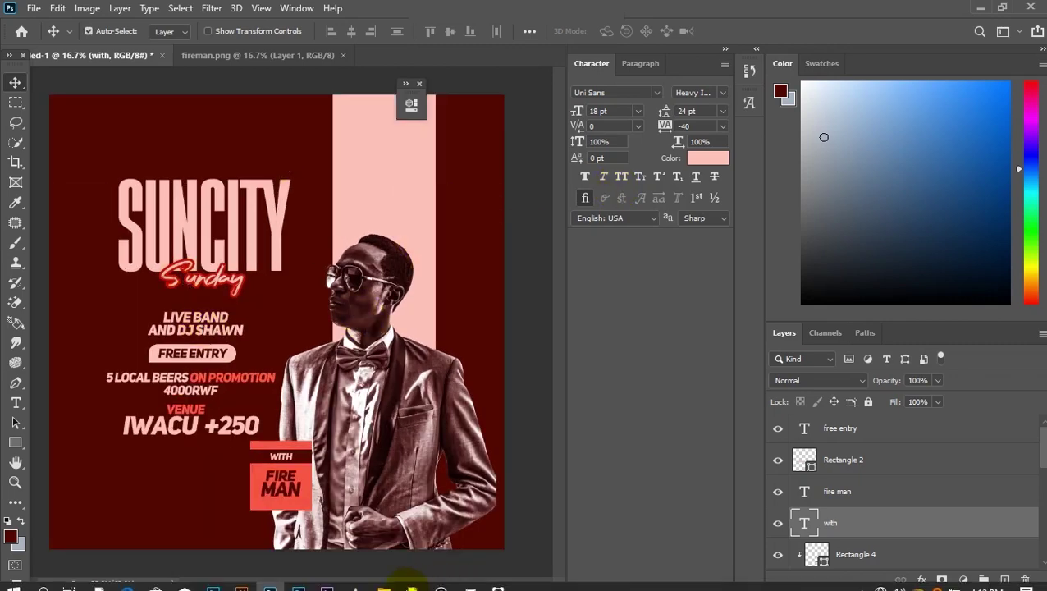
mouse_move(384, 578)
mouse_move(464, 517)
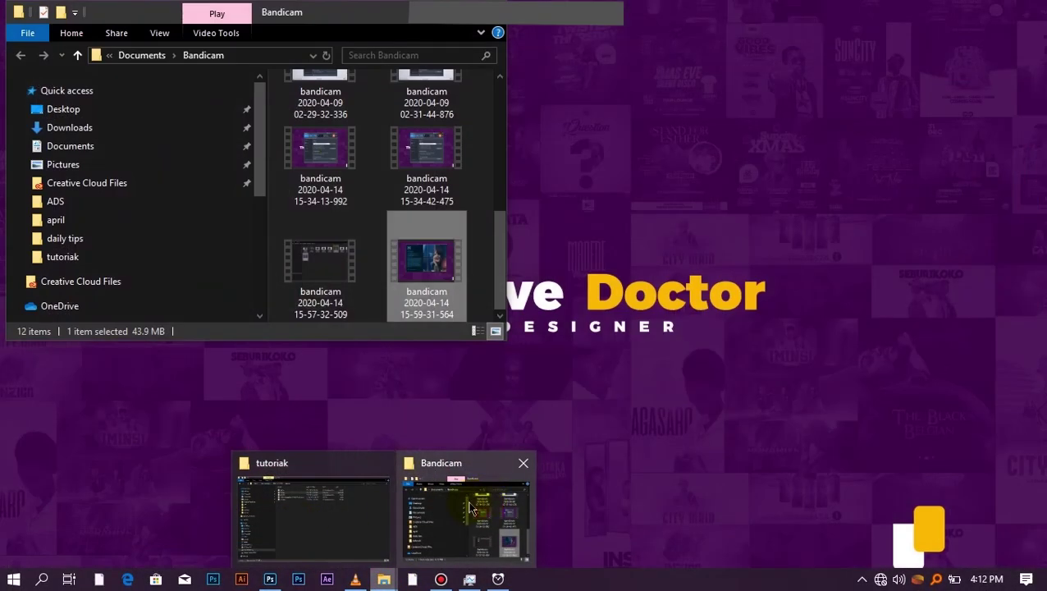
Open the posters-silhouettes concert crowd JPG from the tutoriak folder in Adobe Photoshop 2020
click(374, 509)
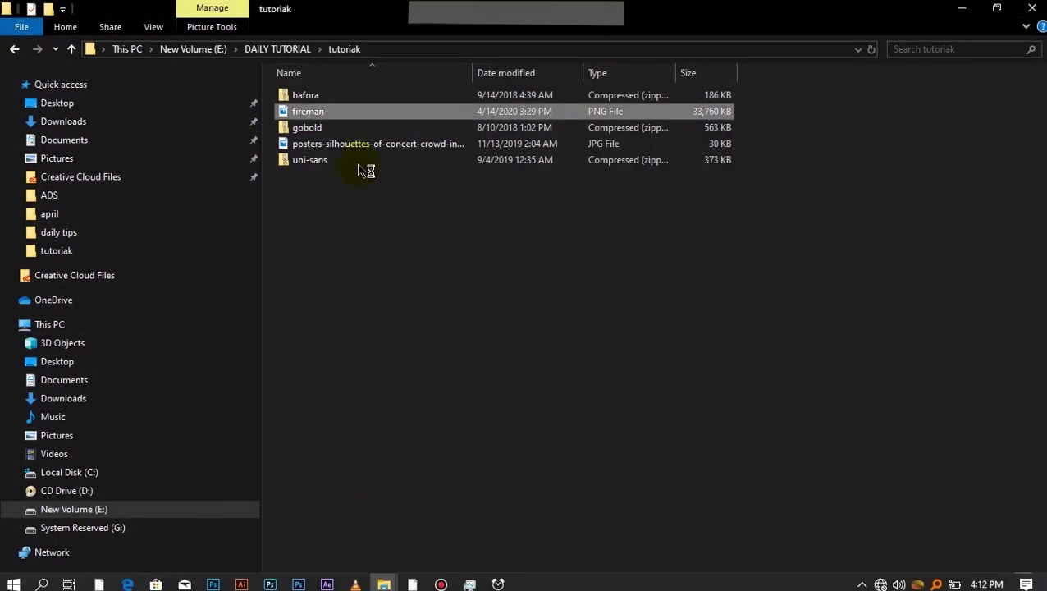
click(352, 144)
right_click(351, 146)
mouse_move(396, 336)
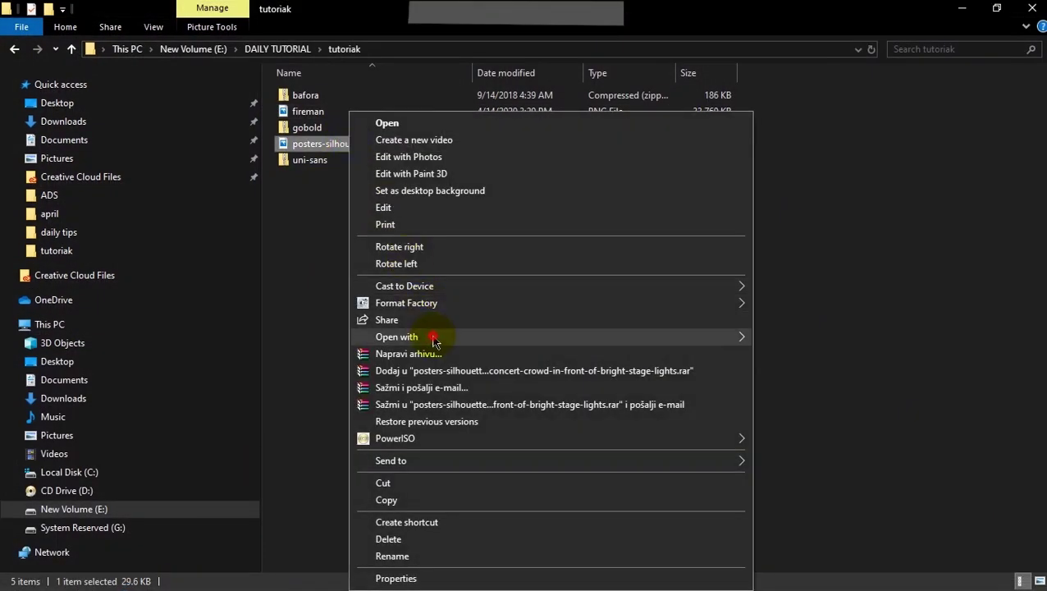
click(812, 372)
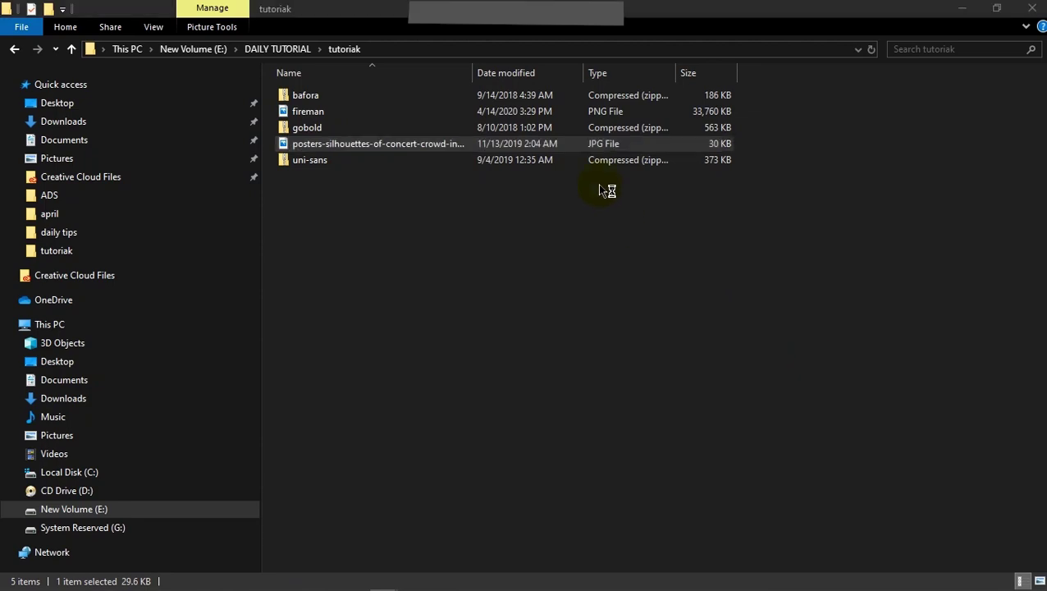
click(498, 36)
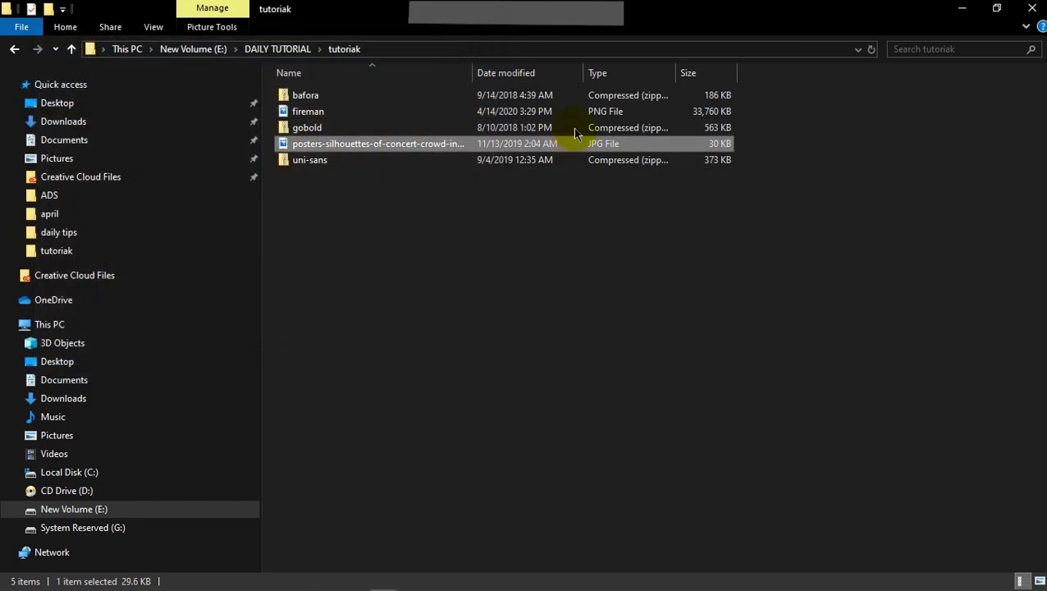
right_click(581, 144)
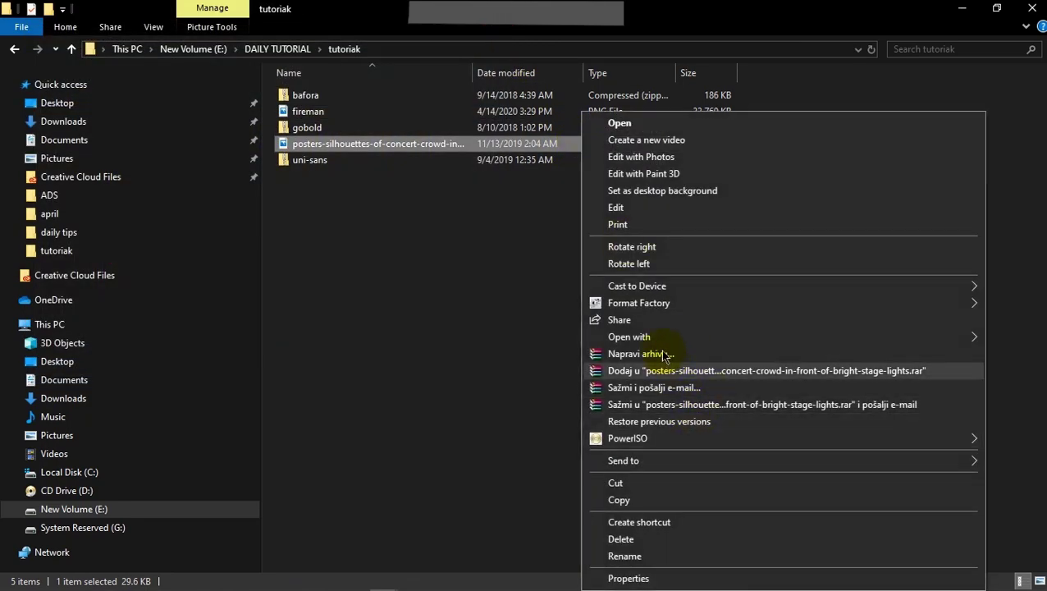
mouse_move(629, 337)
click(533, 355)
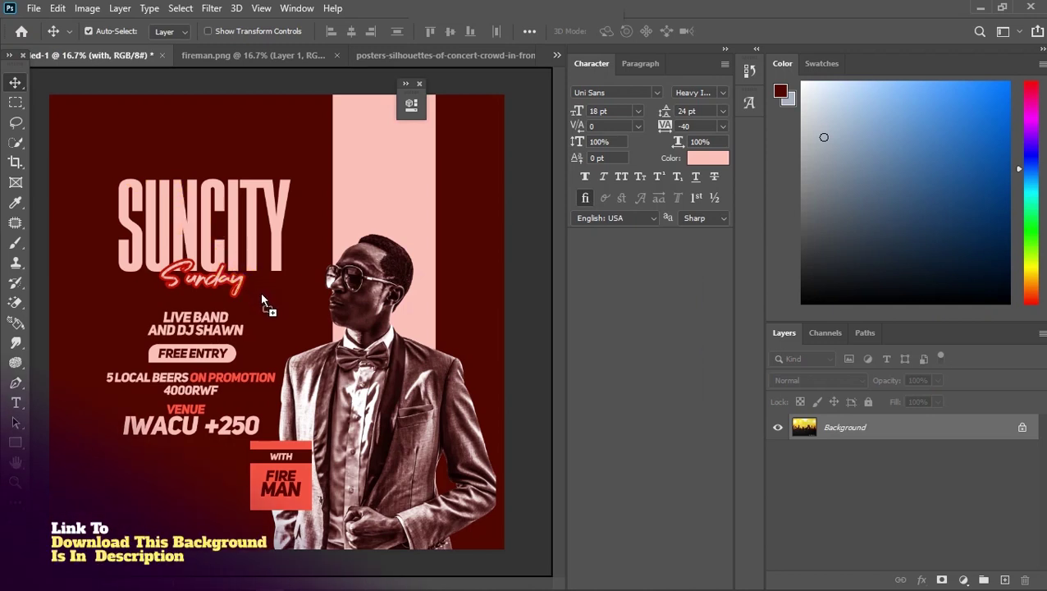
Bring the concert crowd image into the SunCity poster as Layer 2, between Layer 1 and Rectangle 1
drag(36, 54, 260, 292)
click(914, 512)
drag(913, 520, 935, 528)
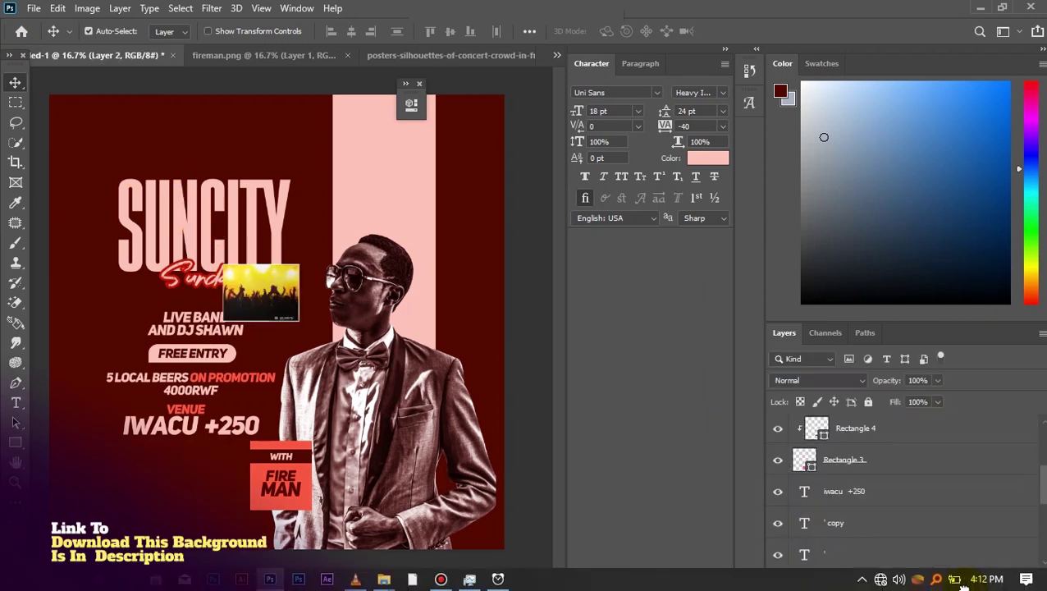
drag(936, 527, 926, 513)
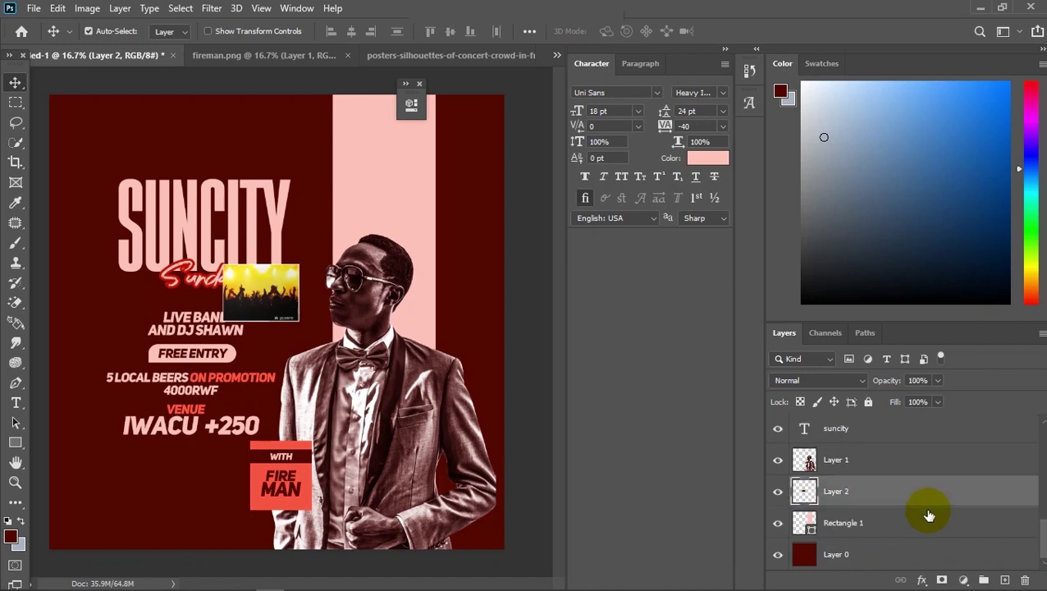
Scale the crowd image up (about 495%) to cover the poster, lowered toward the bottom
key(ctrl+t)
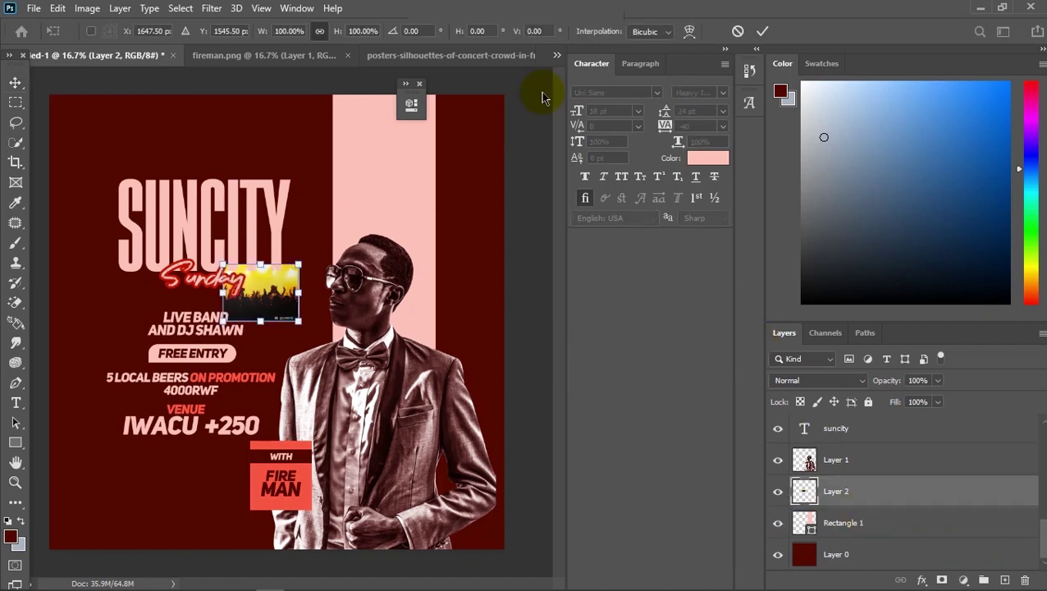
drag(297, 320, 601, 548)
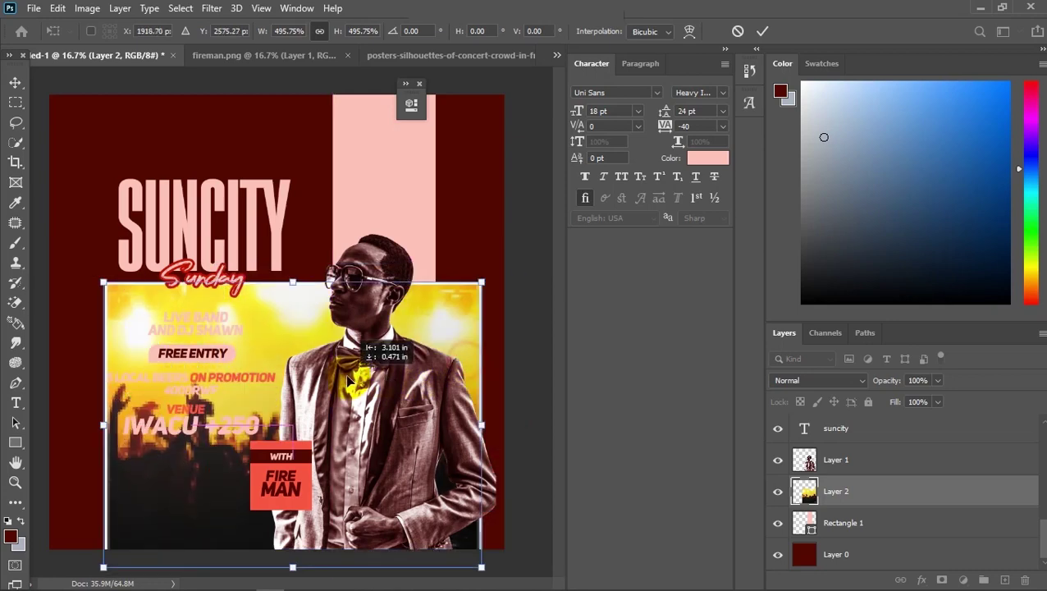
drag(465, 366, 273, 364)
drag(410, 285, 597, 220)
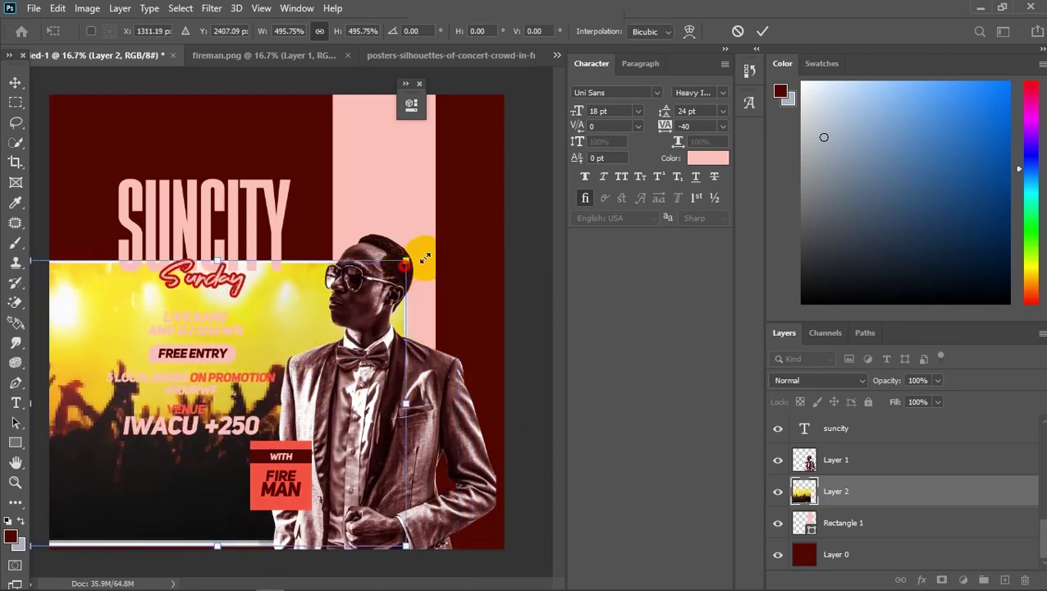
drag(572, 224, 495, 252)
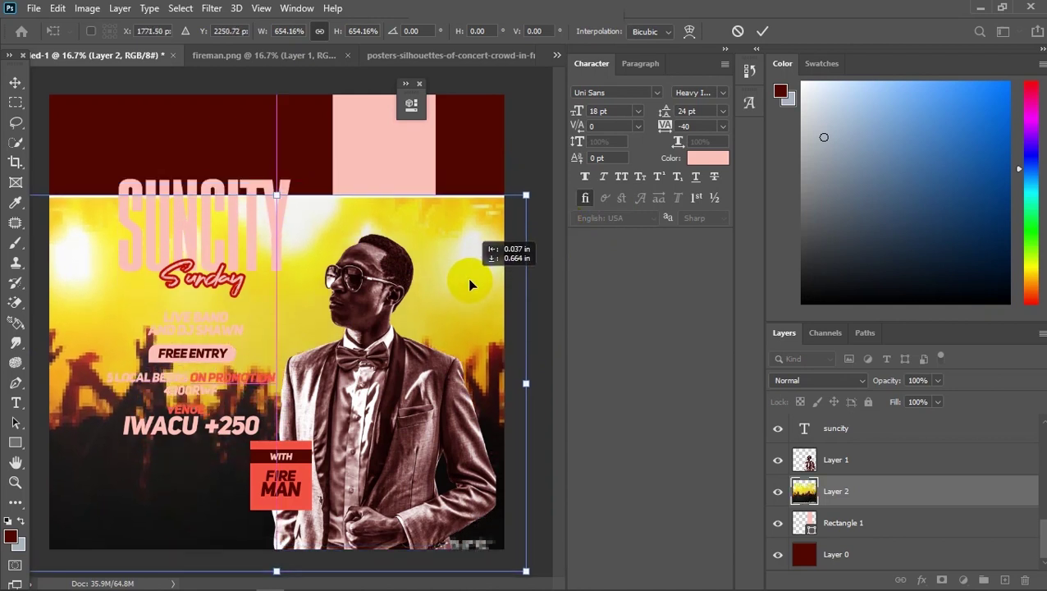
drag(470, 267, 470, 305)
click(761, 31)
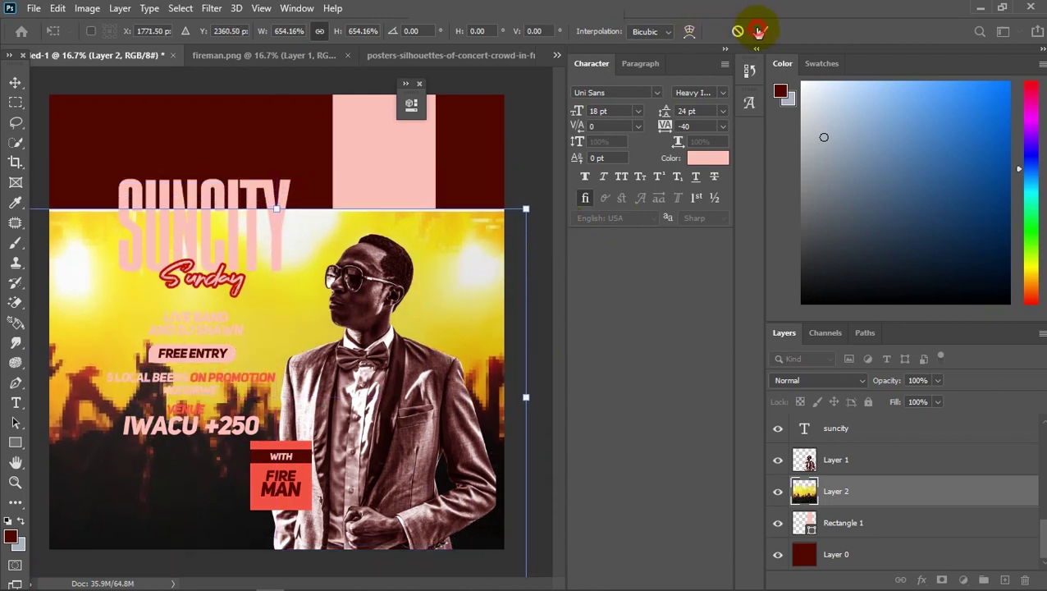
Set the crowd layer to Multiply and move it beneath the pink stripe
click(829, 381)
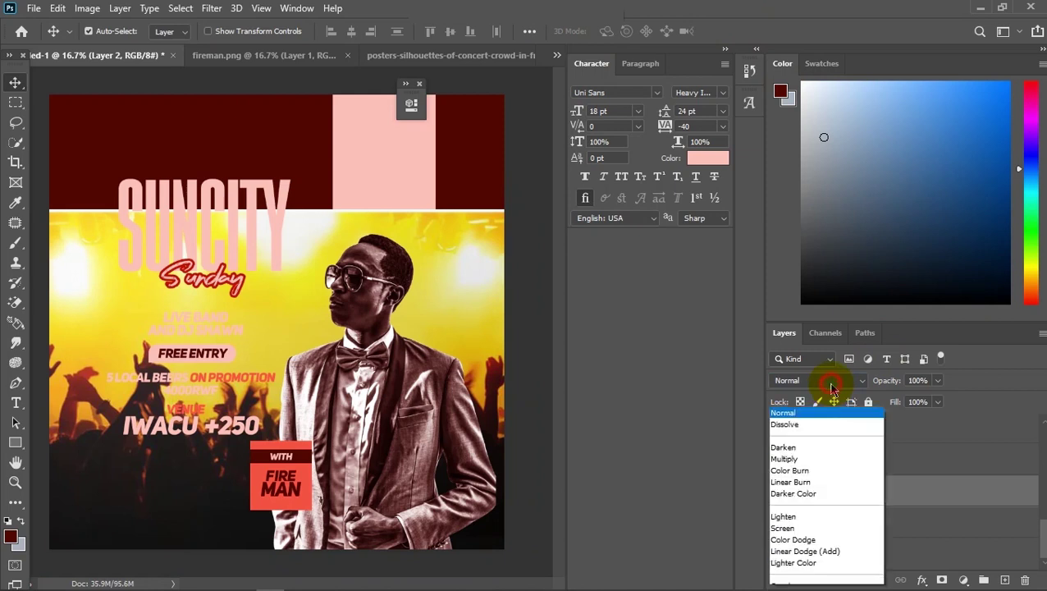
click(791, 263)
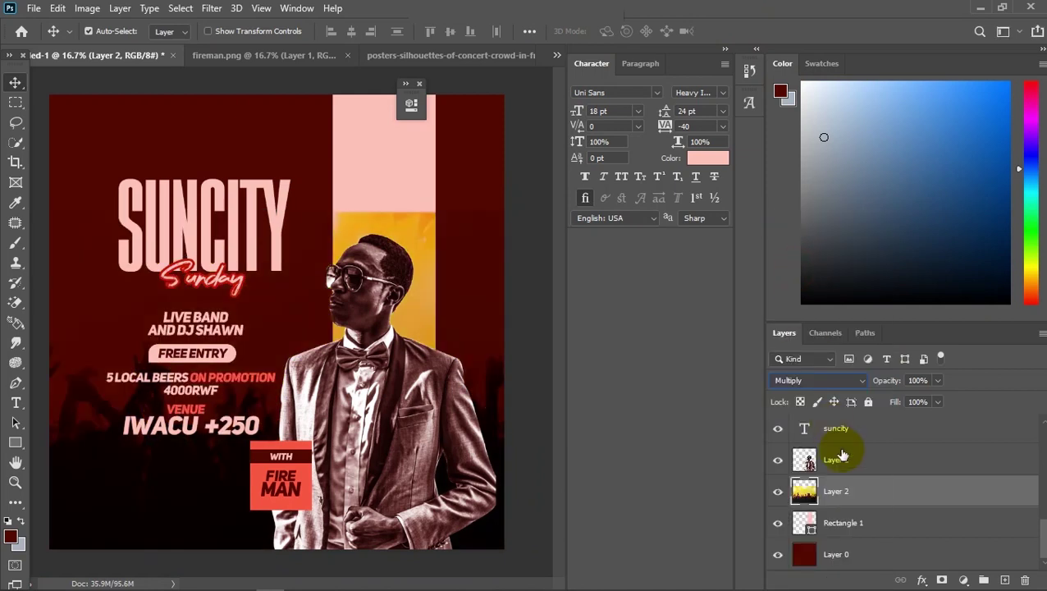
drag(840, 490, 833, 537)
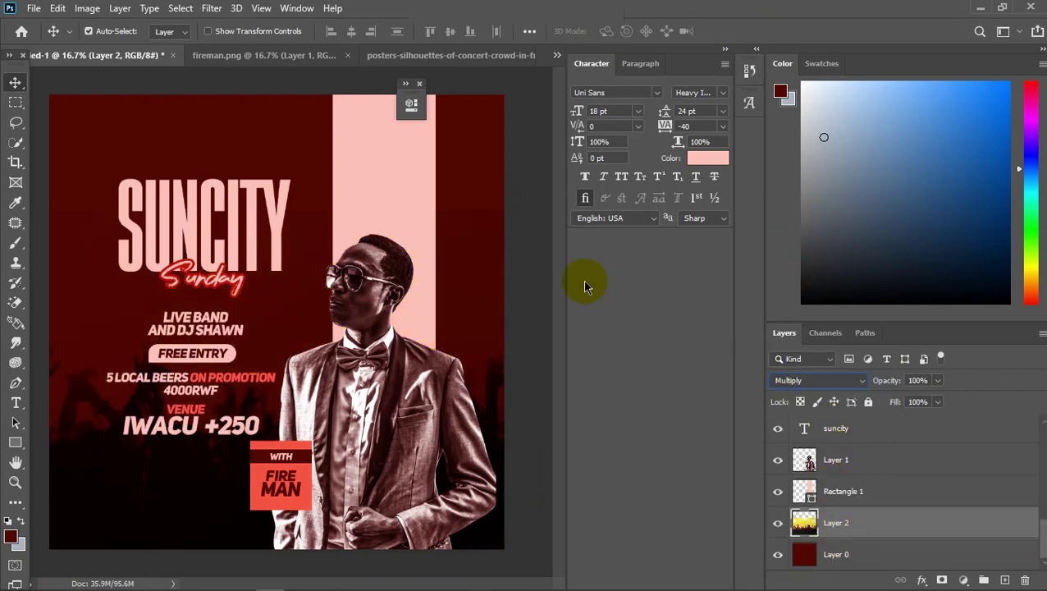
drag(196, 490, 205, 535)
key(ctrl)
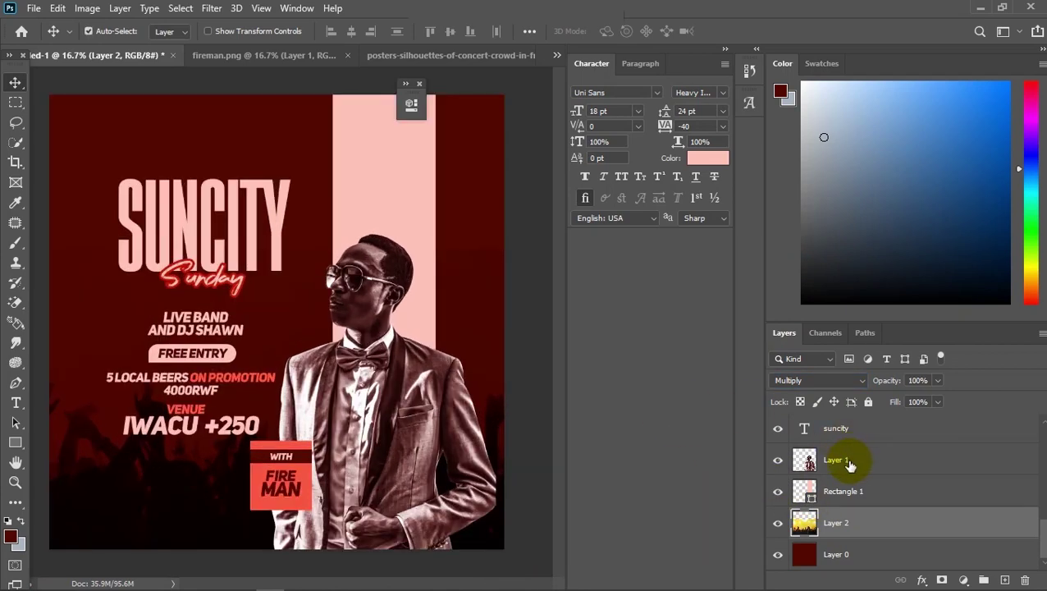
click(849, 548)
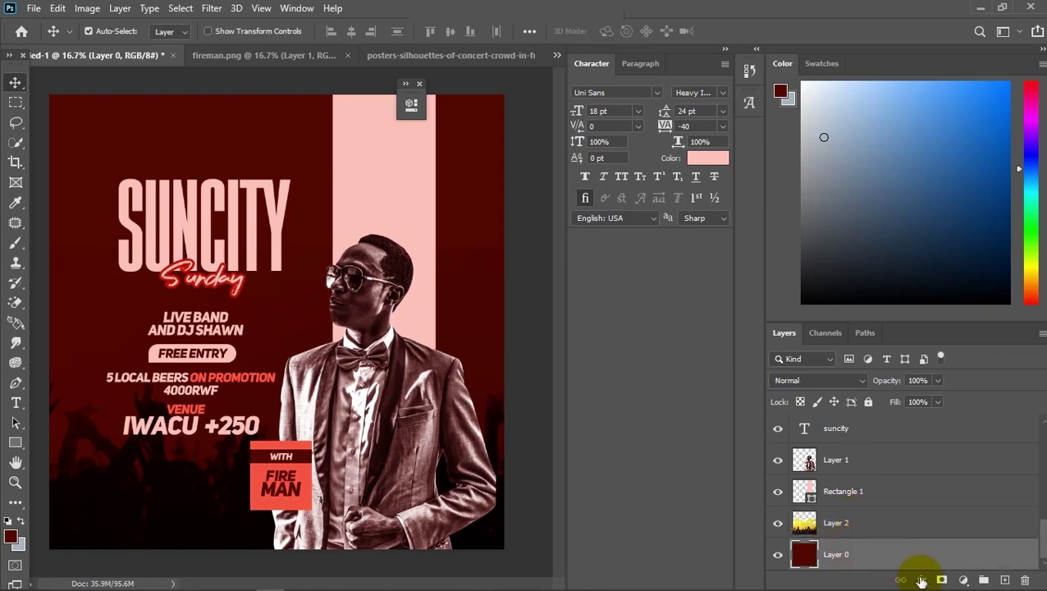
Add a Pattern Overlay to Layer 0 using a dark SubtlePatterns 2 pattern
click(921, 580)
click(944, 540)
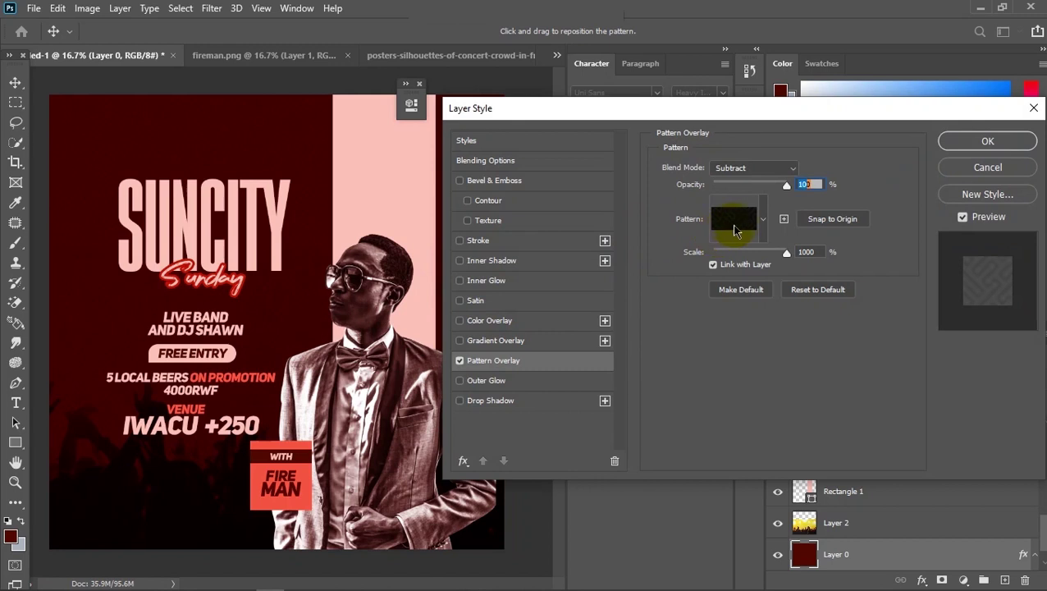
click(761, 241)
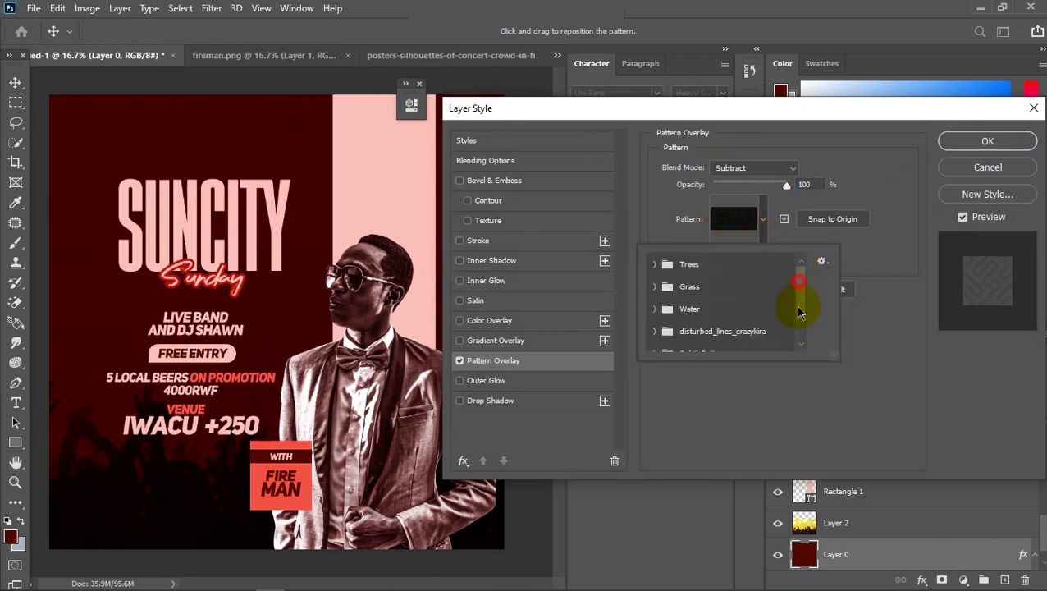
scroll(779, 332, down, 1)
click(659, 340)
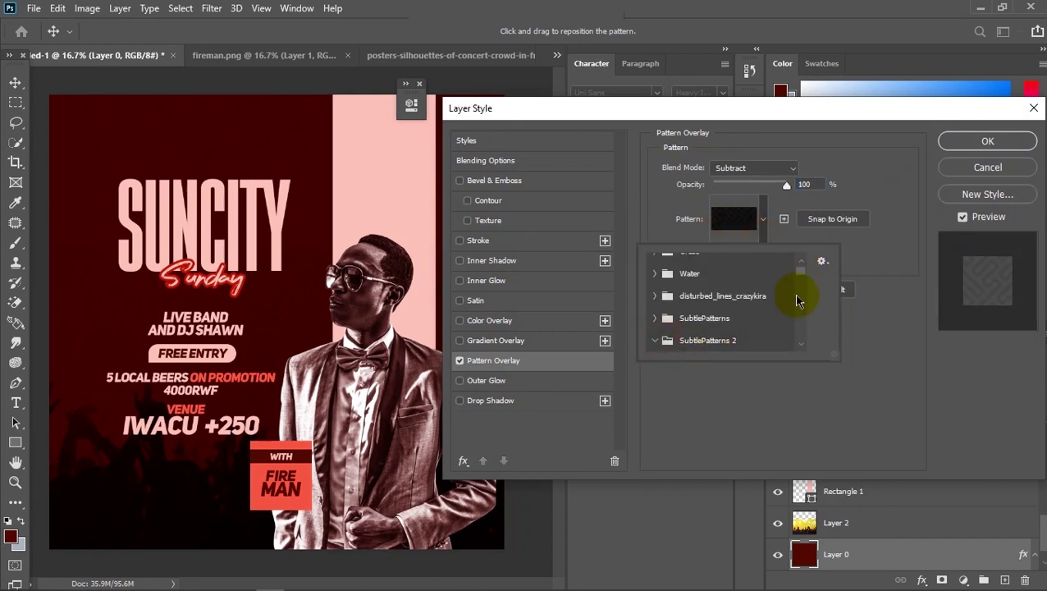
scroll(795, 276, down, 1)
scroll(798, 279, down, 3)
scroll(800, 283, up, 2)
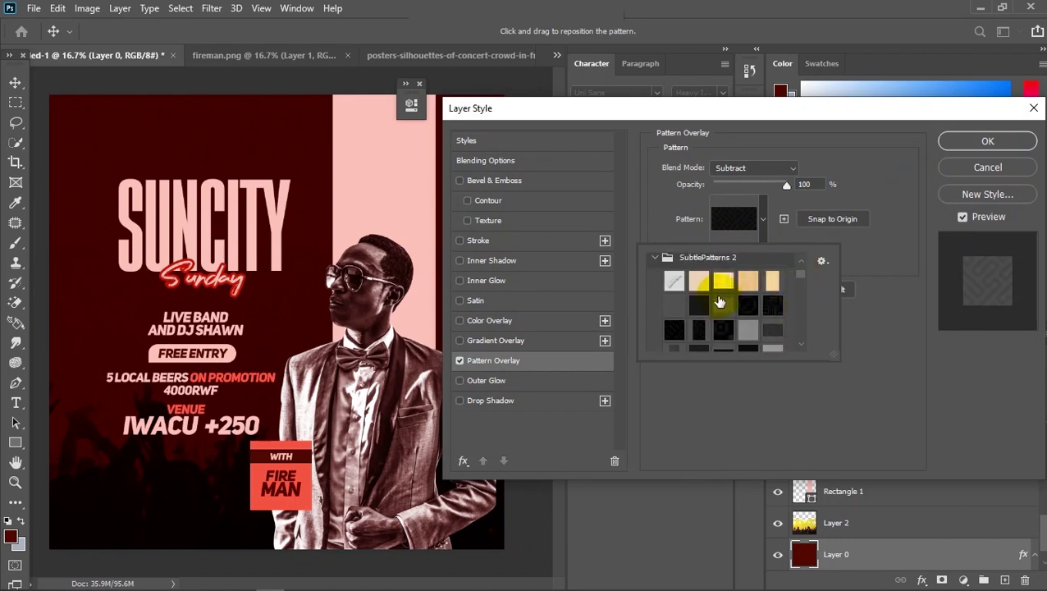
double_click(745, 312)
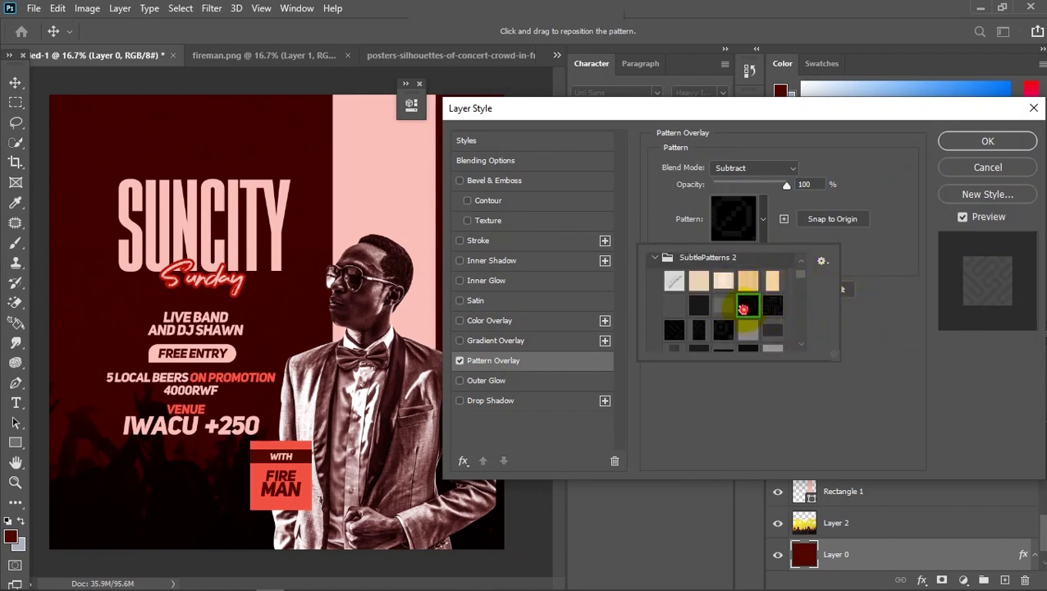
Swap in a dark SubtlePatterns pattern and confirm the overlay in Subtract mode at 1000% scale
click(763, 218)
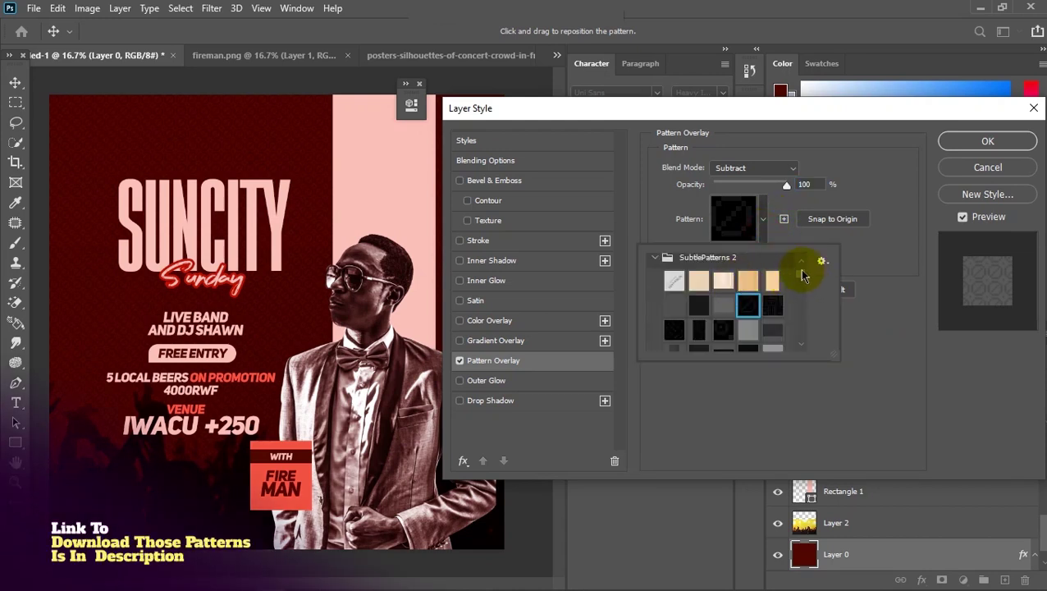
click(800, 261)
click(801, 262)
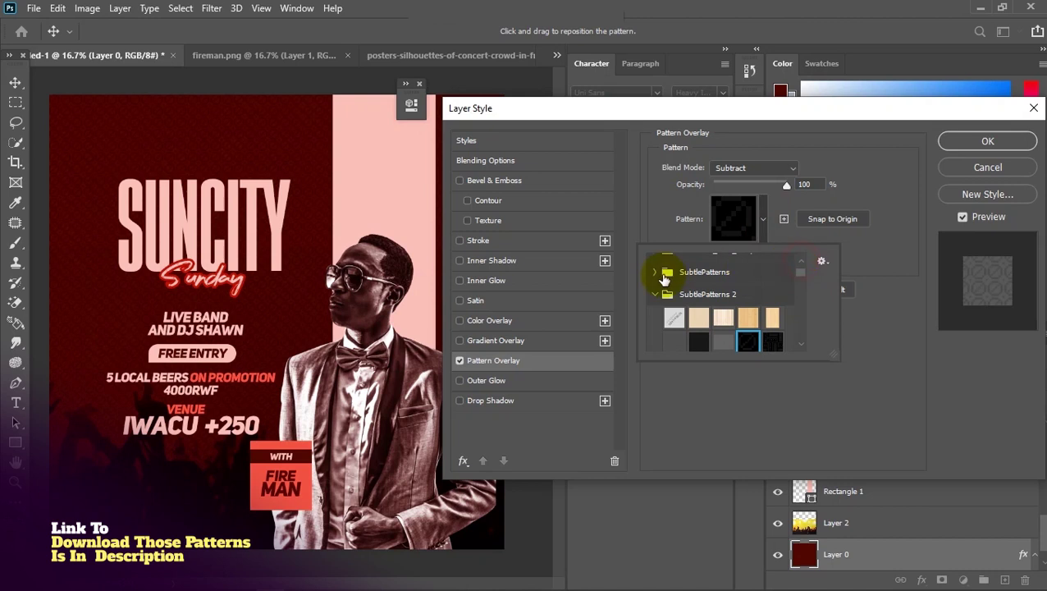
click(657, 274)
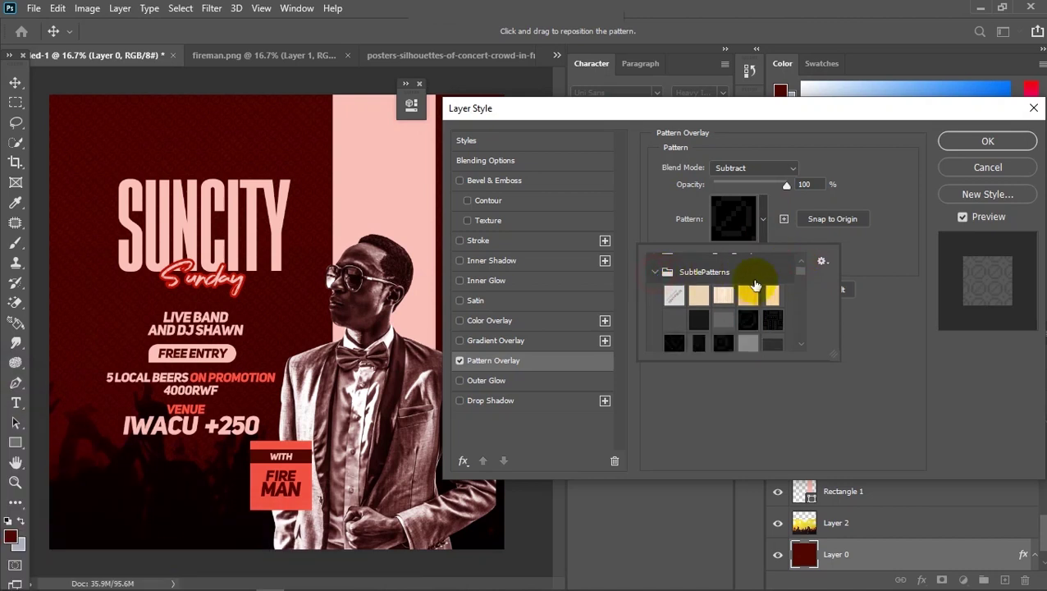
click(801, 352)
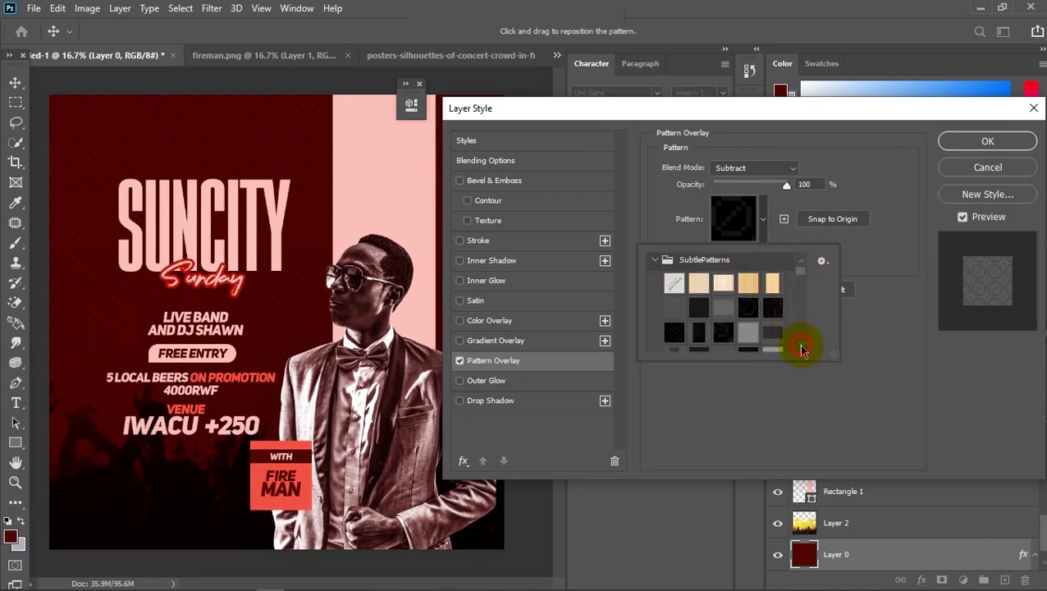
click(673, 332)
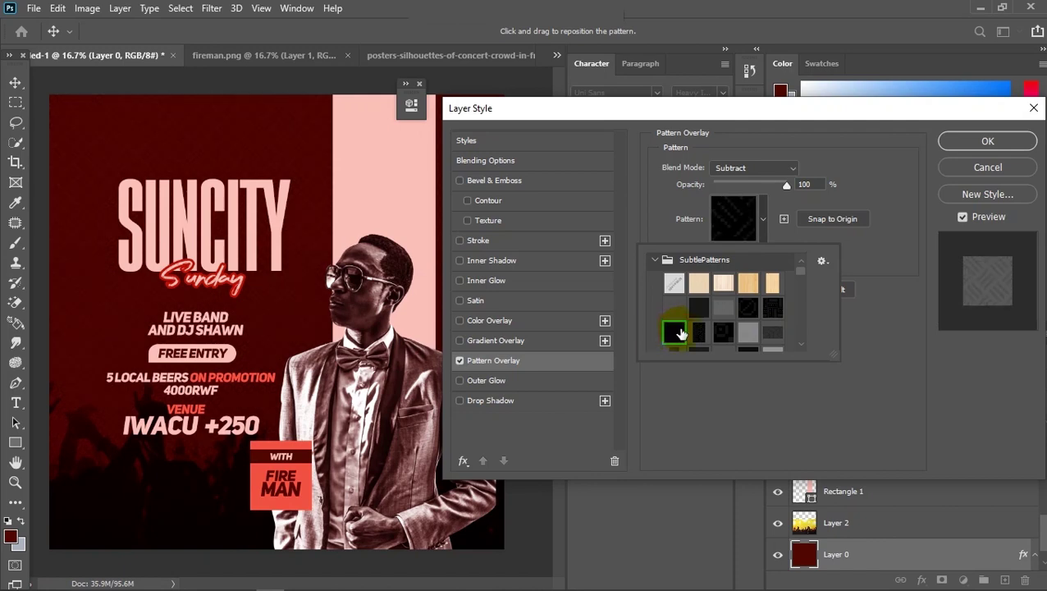
click(780, 386)
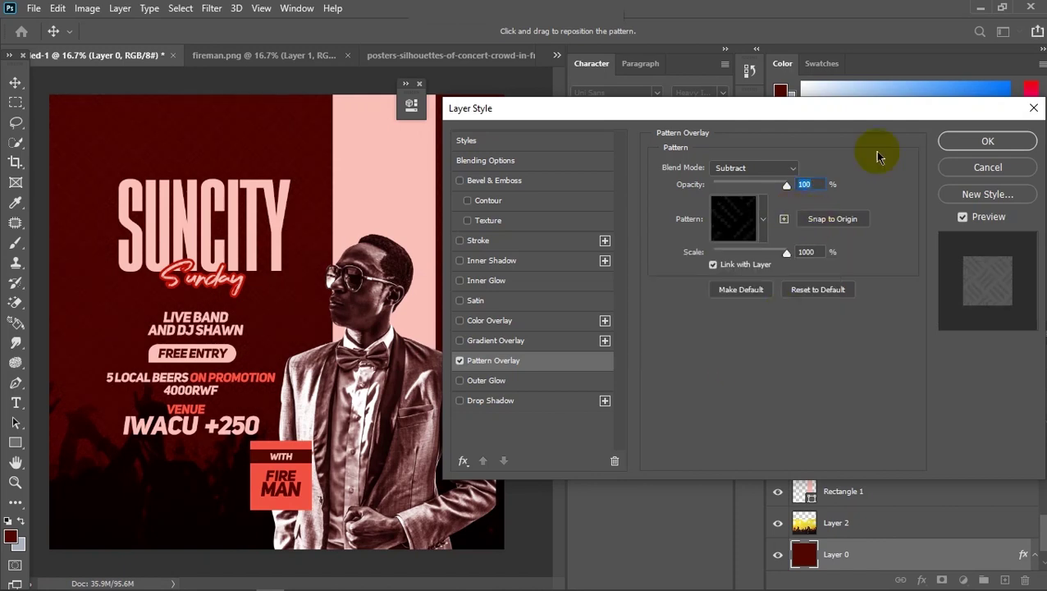
click(988, 139)
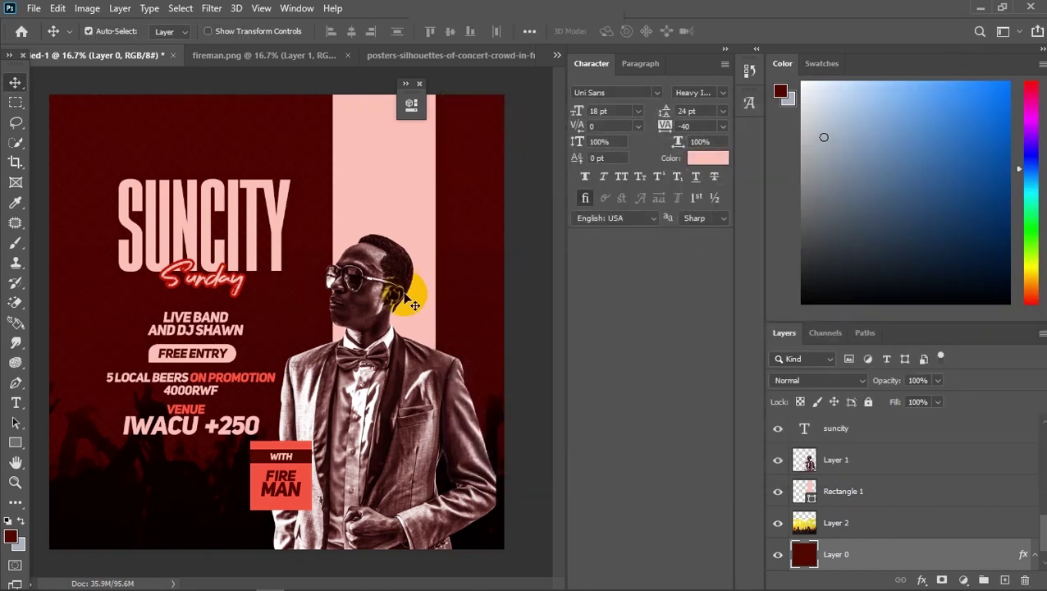
Nudge Layer 2's crowd silhouettes slightly lower along the poster's bottom edge, keeping the Move tool active
drag(215, 504, 214, 512)
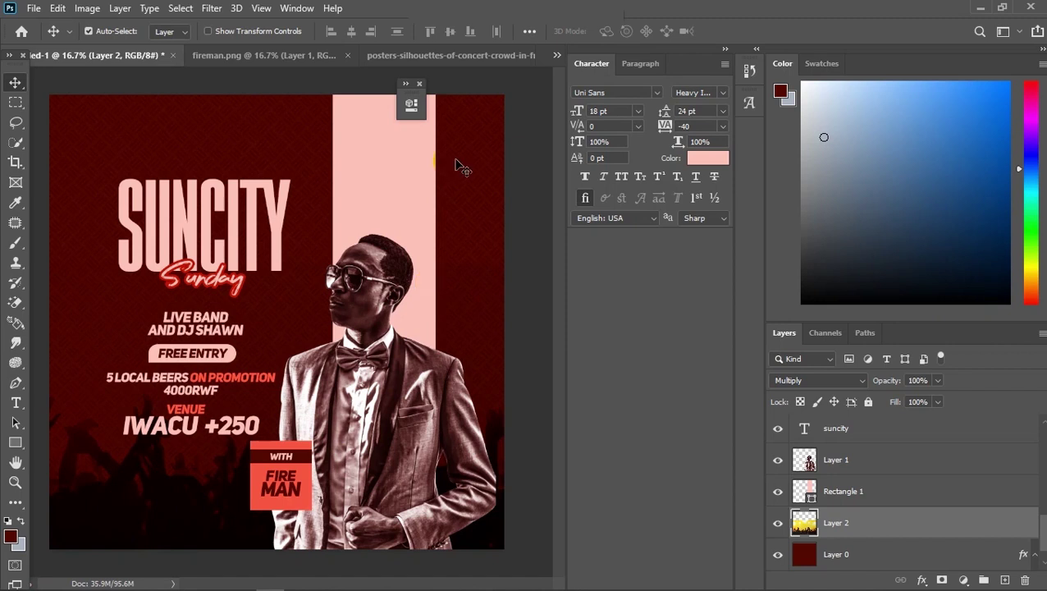
click(16, 403)
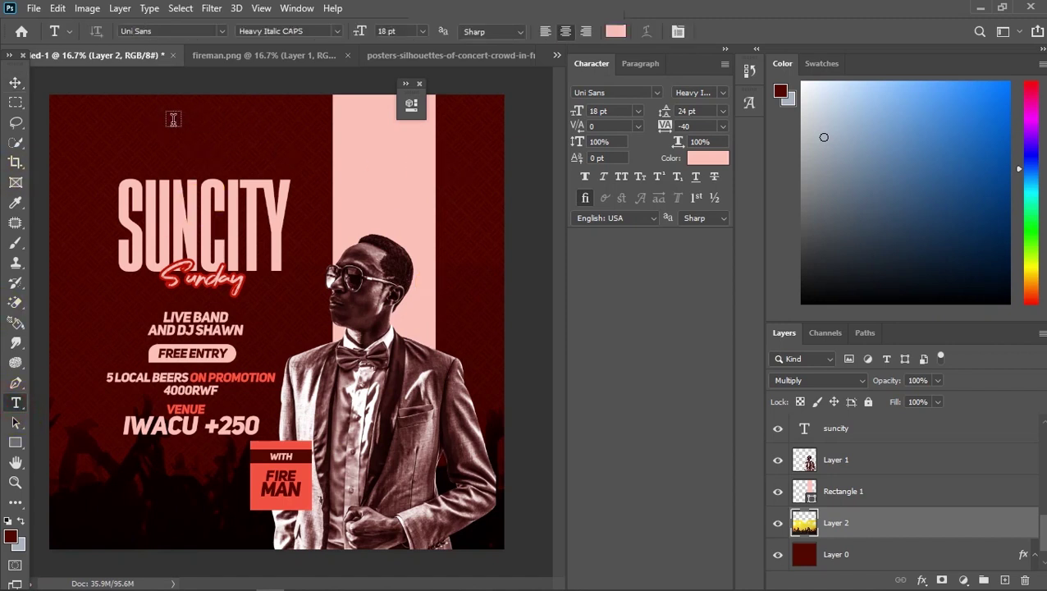
click(16, 82)
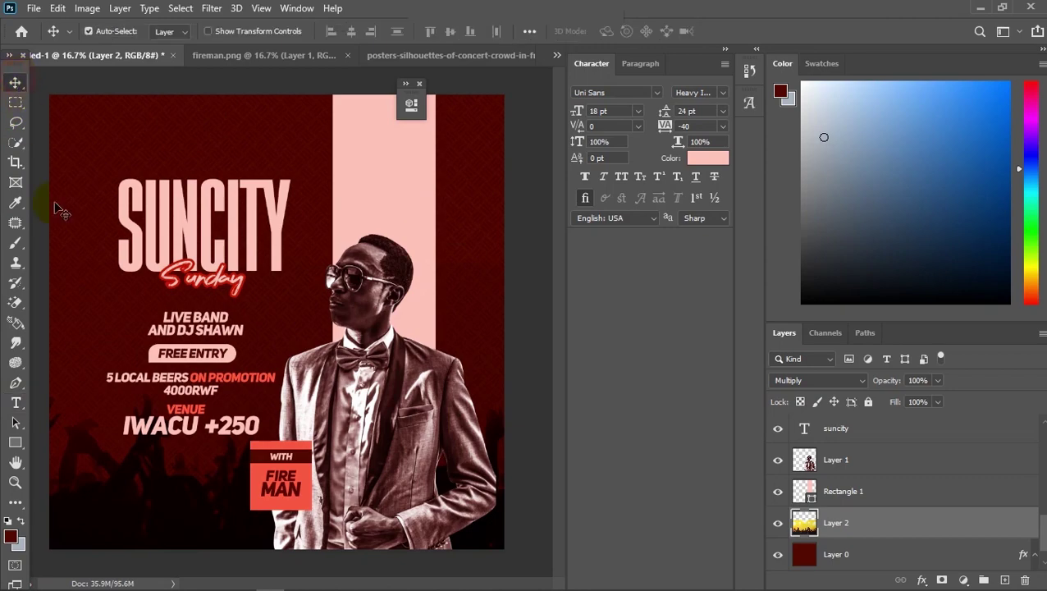